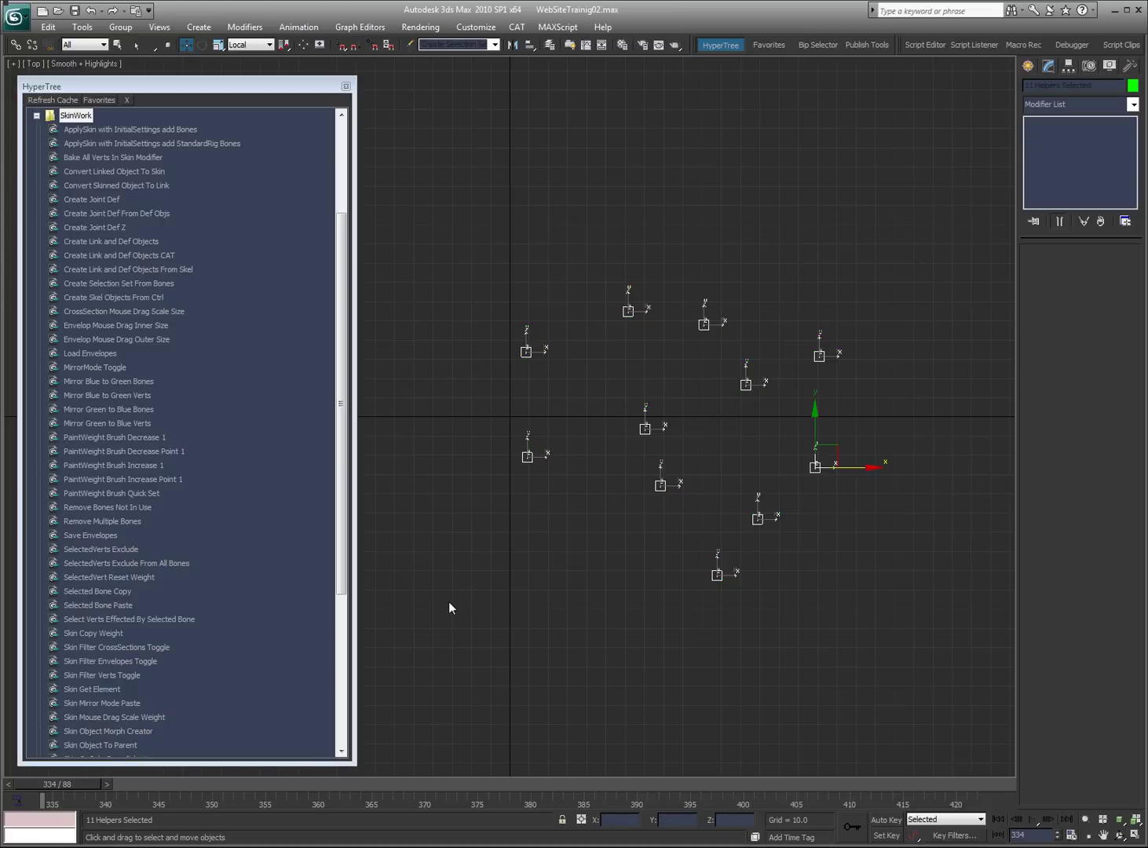
# - Delete the selected helpers from the Top view and bring the start of the SkinWork script list into view
pyautogui.press('Delete')
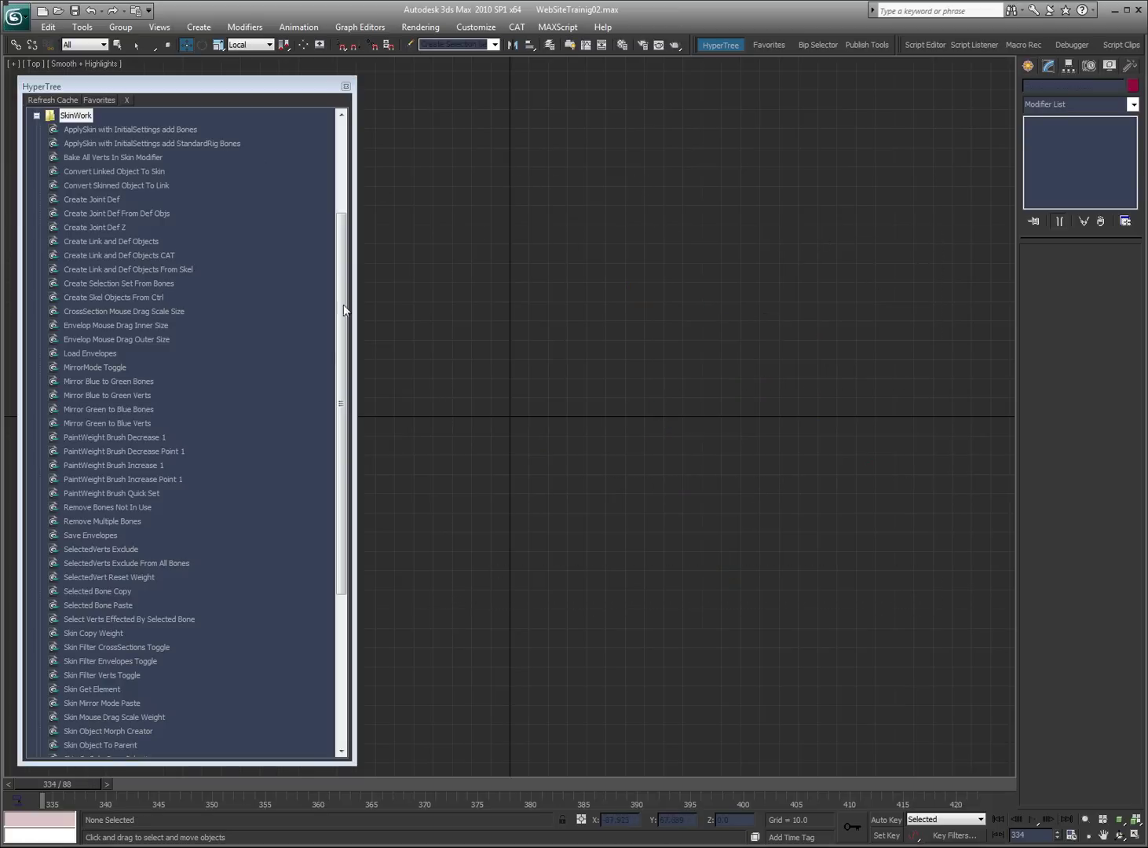
pyautogui.moveTo(343, 344); pyautogui.dragTo(339, 268)
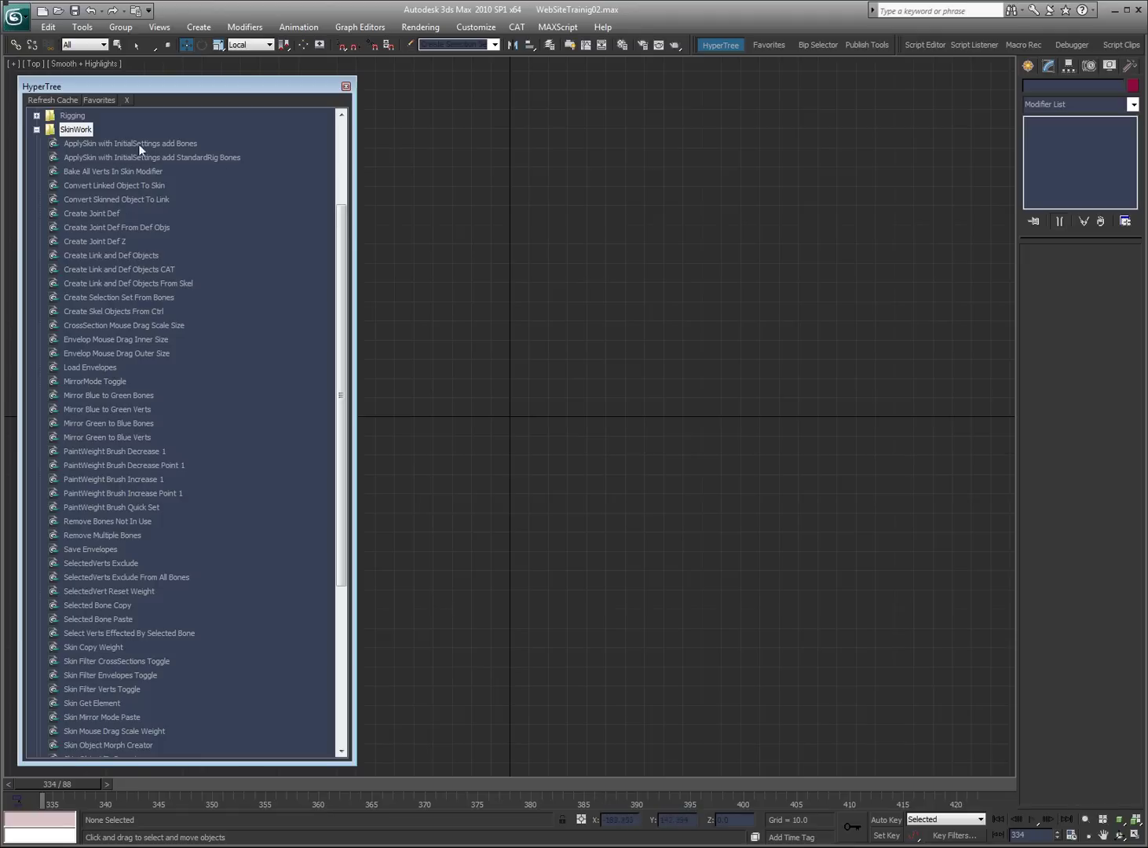
# - Try drawing a short chain of bones in the empty Top view and delete the trial bones
pyautogui.click(1028, 65)
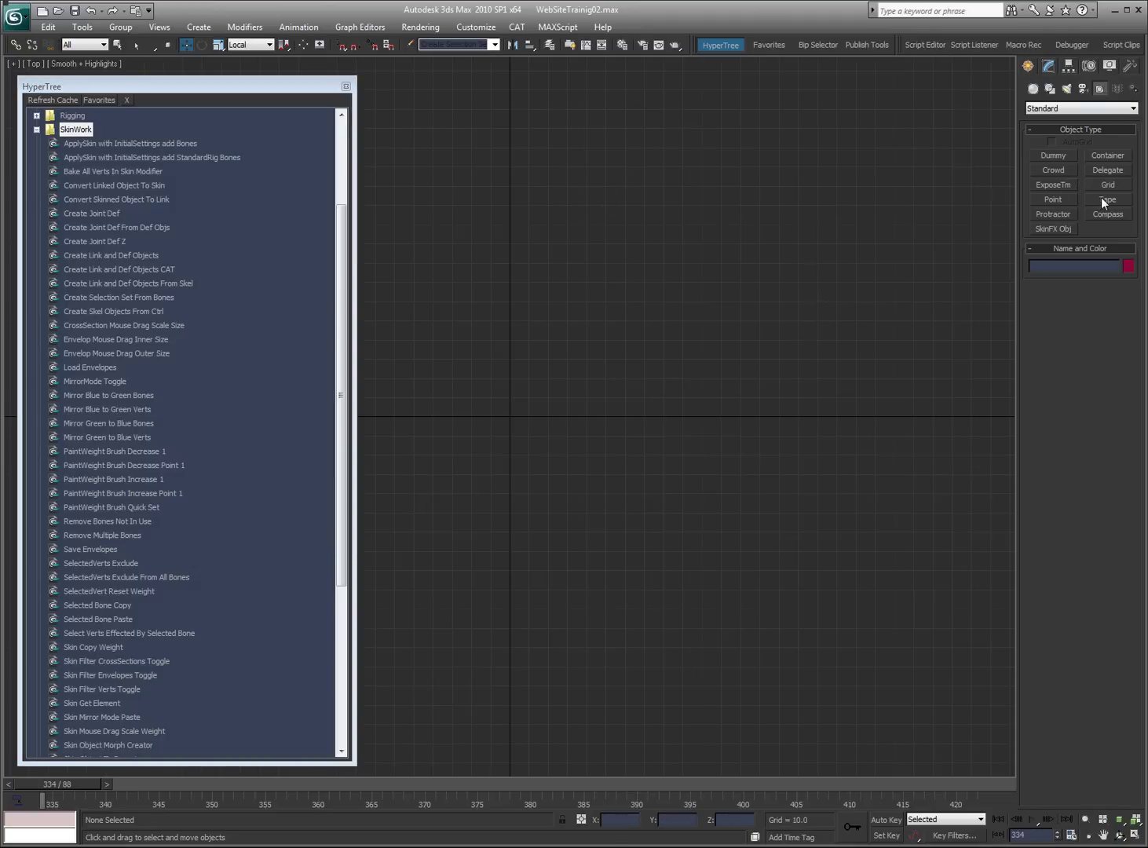
pyautogui.click(1133, 88)
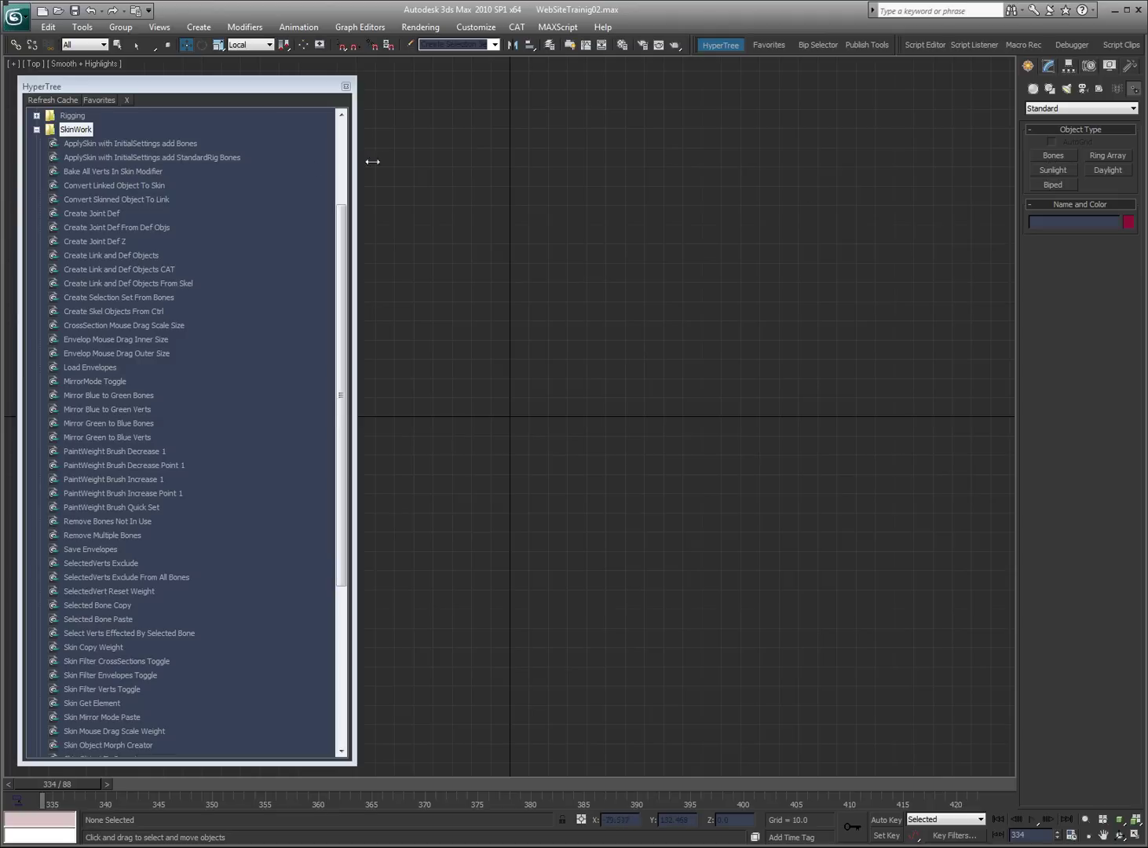
pyautogui.click(1053, 156)
pyautogui.click(417, 330)
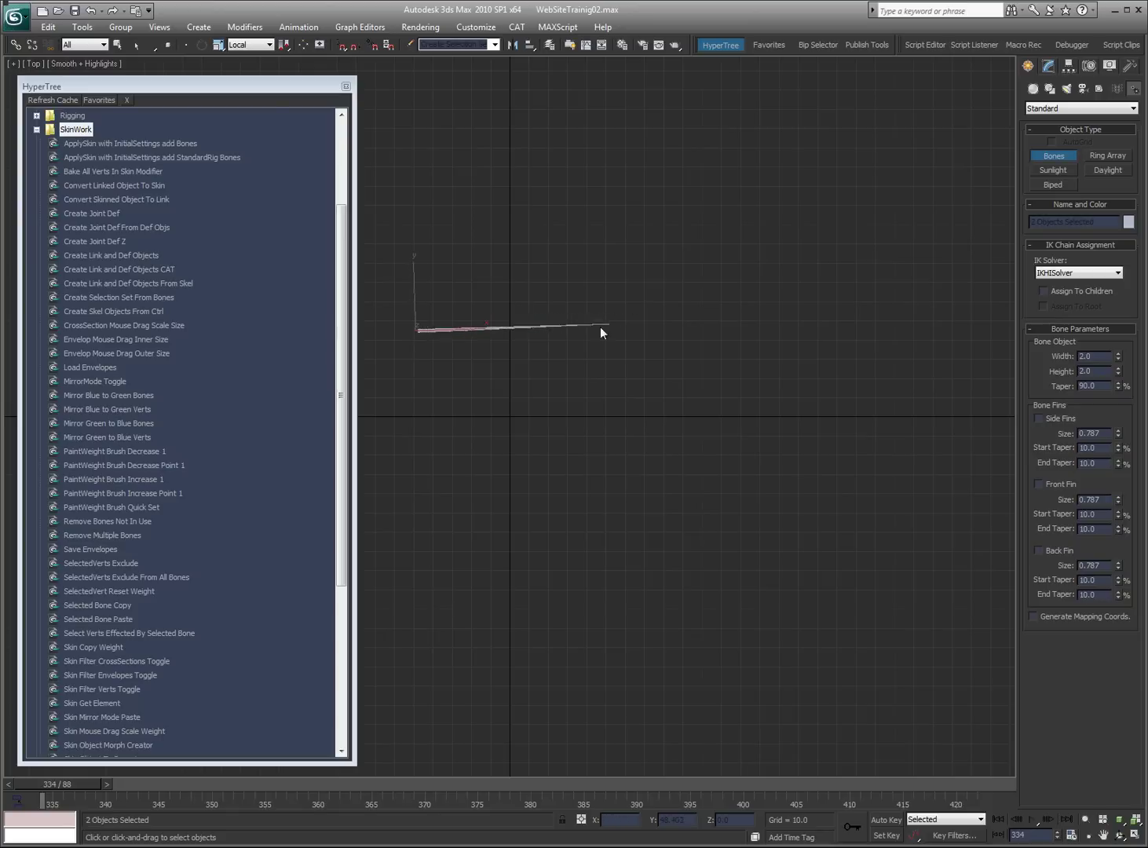
pyautogui.click(552, 319)
pyautogui.rightClick(680, 316)
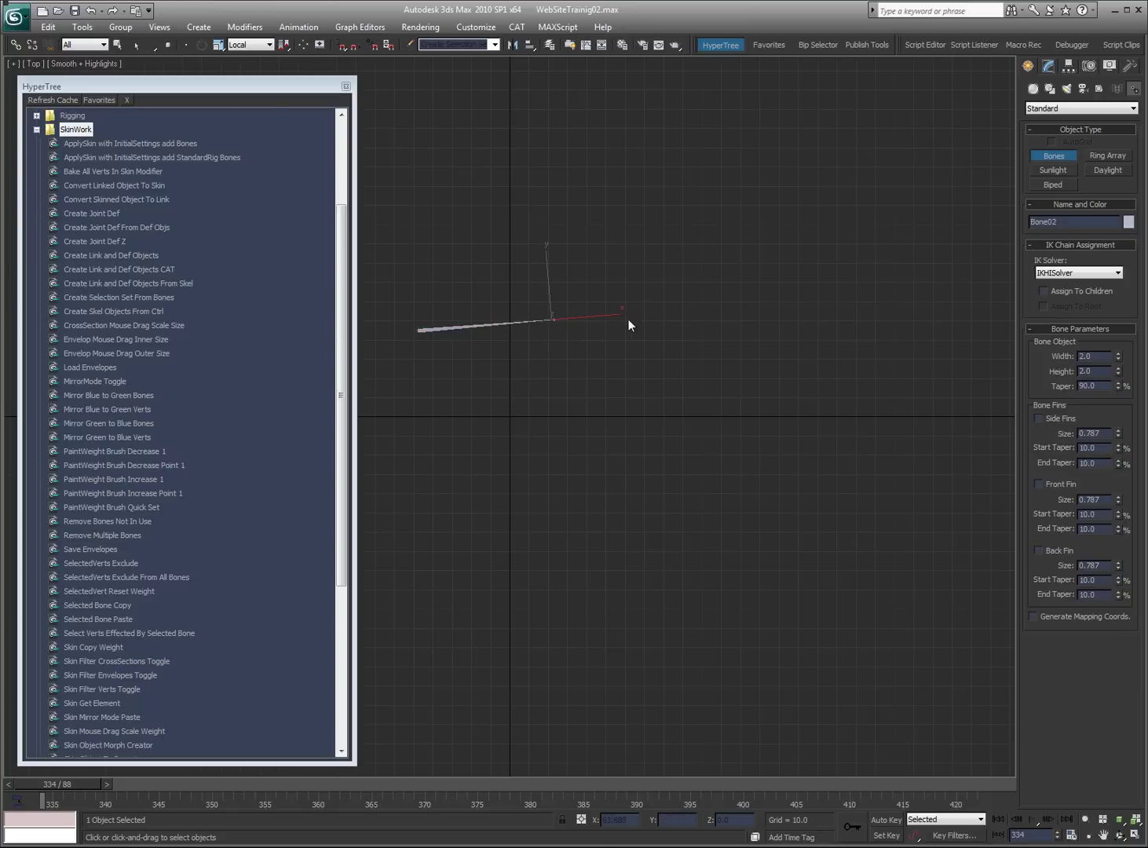
pyautogui.click(638, 347)
pyautogui.rightClick(675, 288)
pyautogui.rightClick(654, 290)
pyautogui.click(658, 257)
pyautogui.moveTo(656, 248); pyautogui.dragTo(389, 378)
pyautogui.press('Delete')
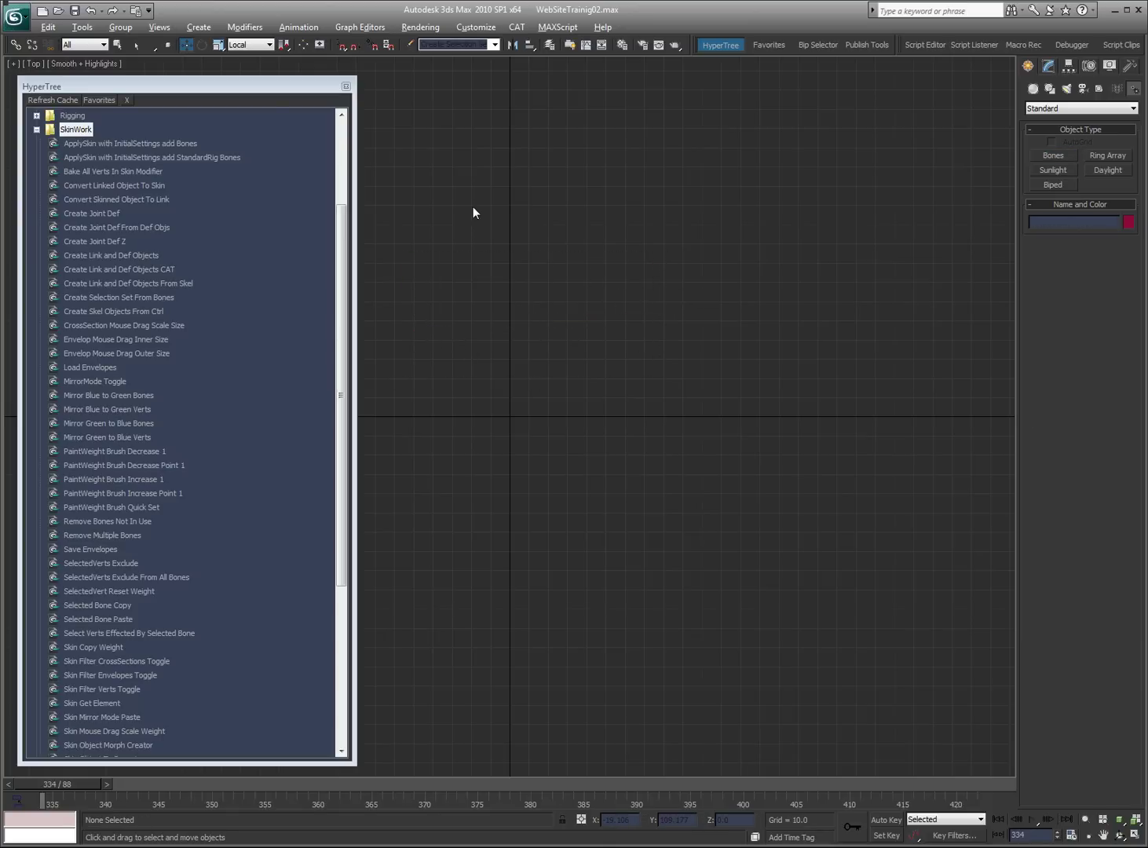
# - Bring the hidden character meshes back into view and isolate the lower-leg mesh SportS_Mesh_Knee_Drv in the Front view
pyautogui.hotkey('shift', 'h')
pyautogui.click(599, 468)
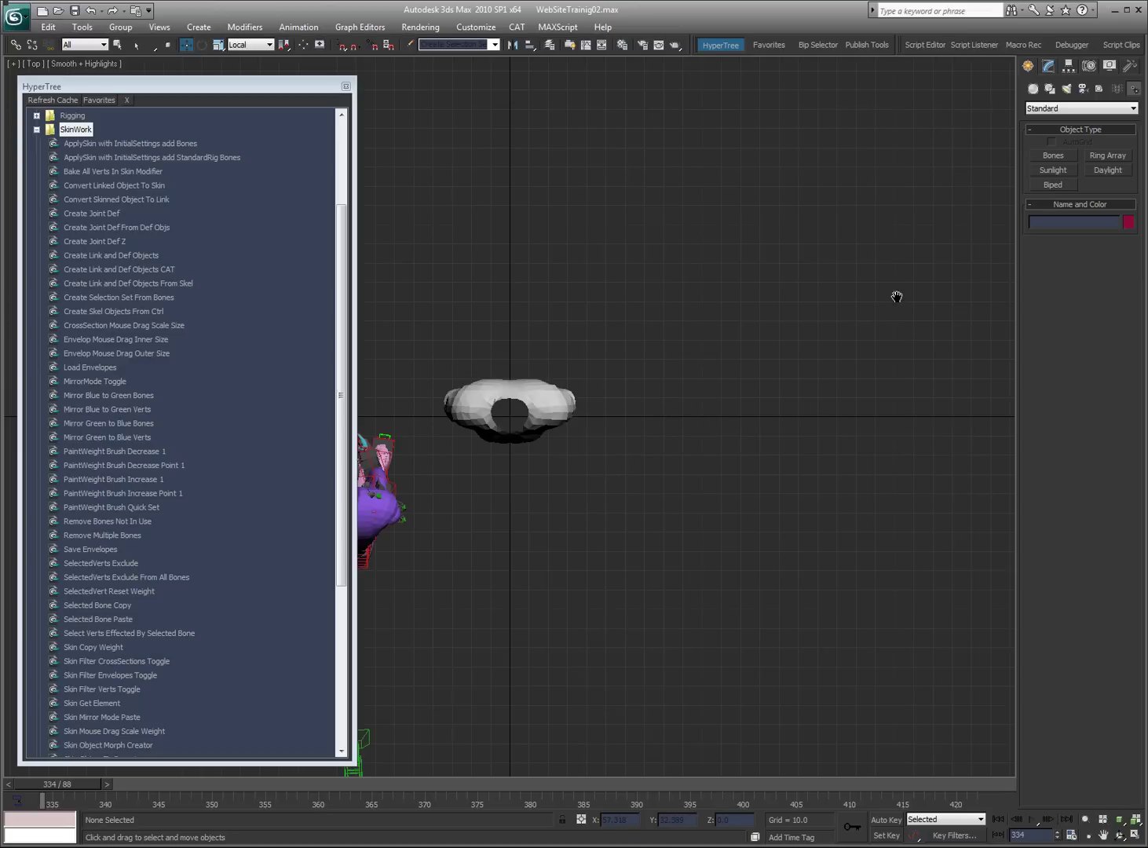
pyautogui.press('f')
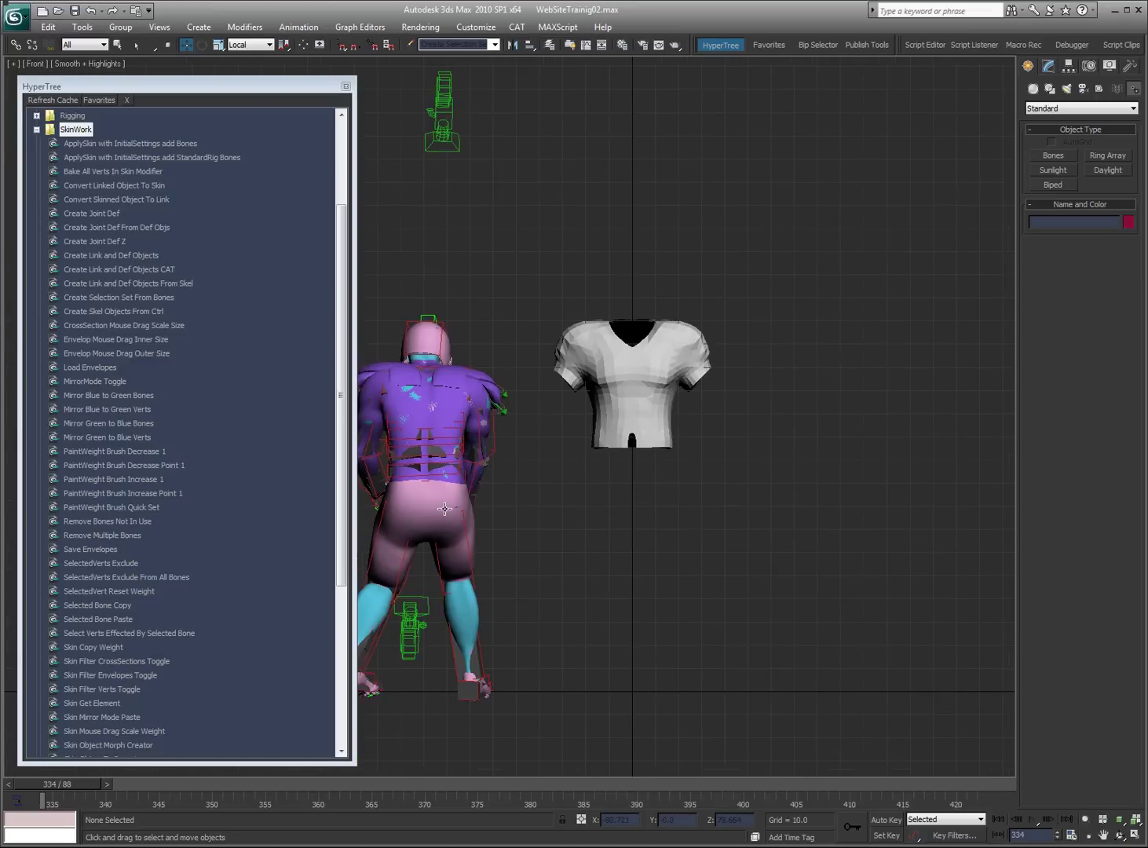
pyautogui.press('F3')
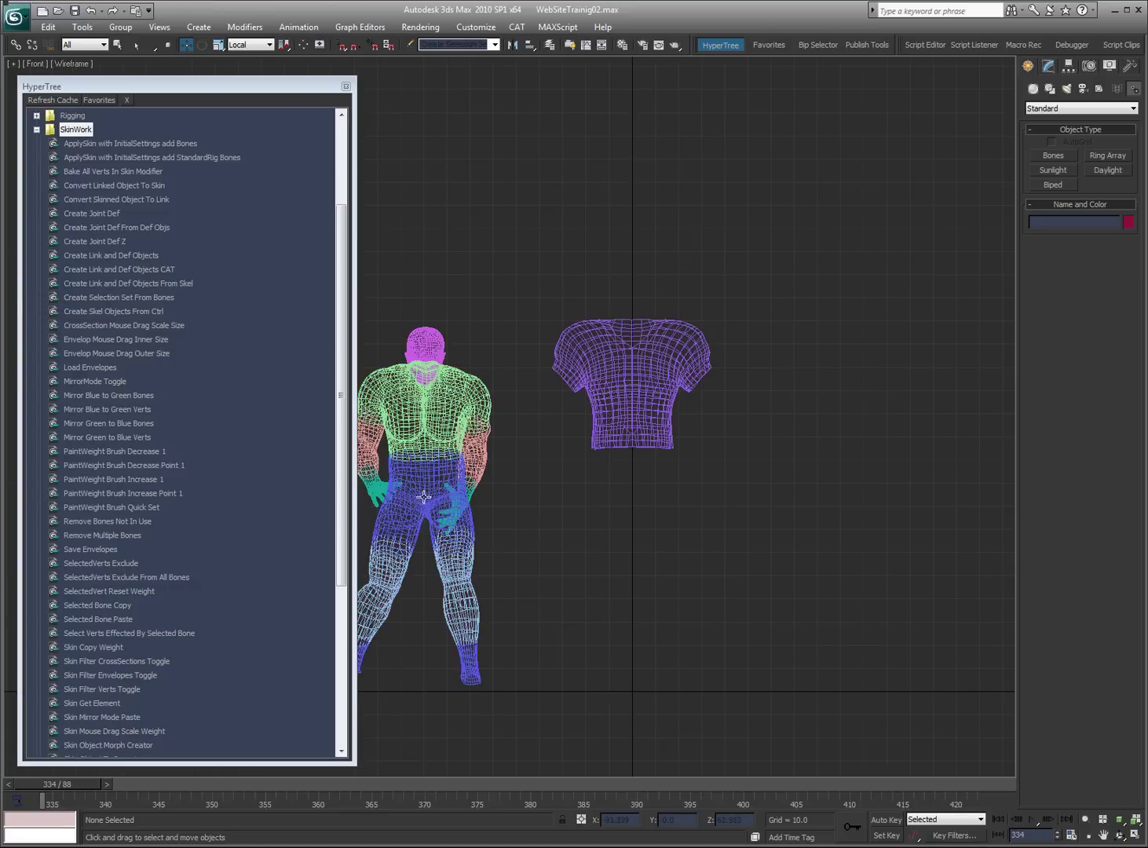
pyautogui.click(467, 585)
pyautogui.hotkey('alt', 'q')
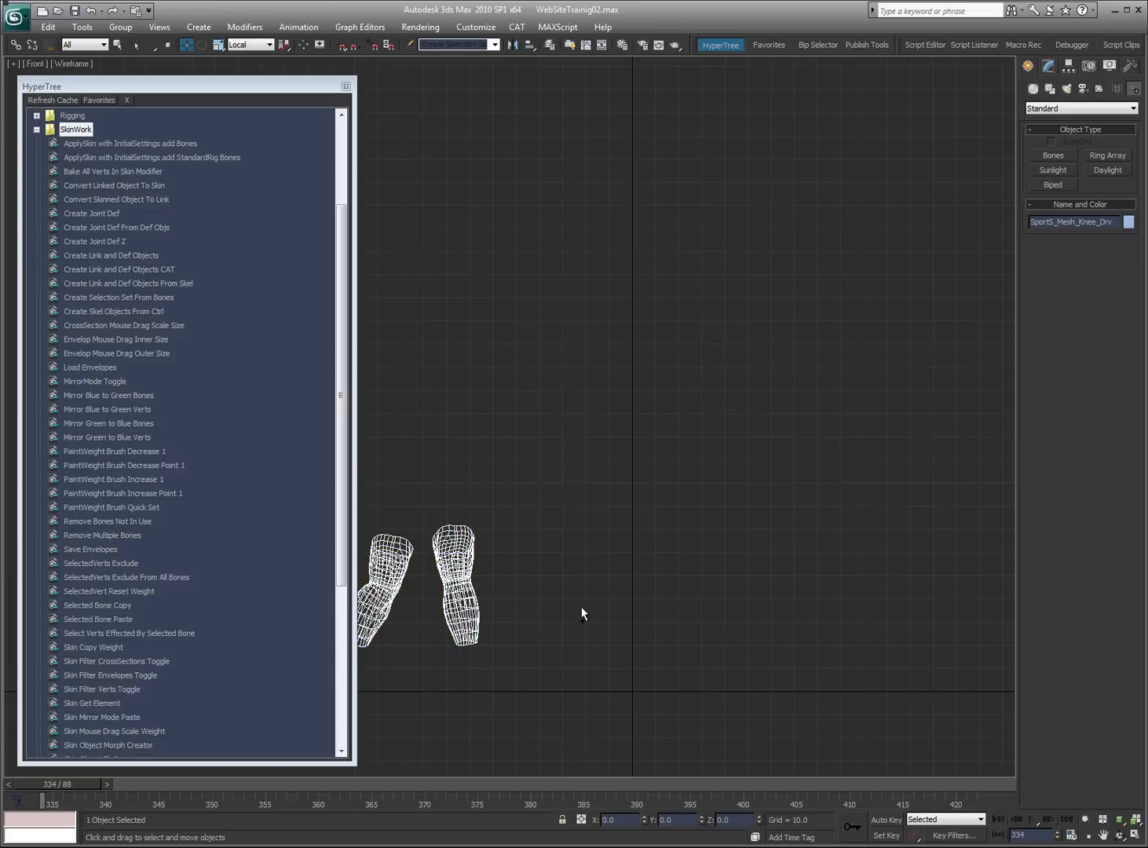
# - Frame the isolated leg mesh in the Right view with shaded display and hide the grid
pyautogui.press('r')
pyautogui.press('z')
pyautogui.press('F3')
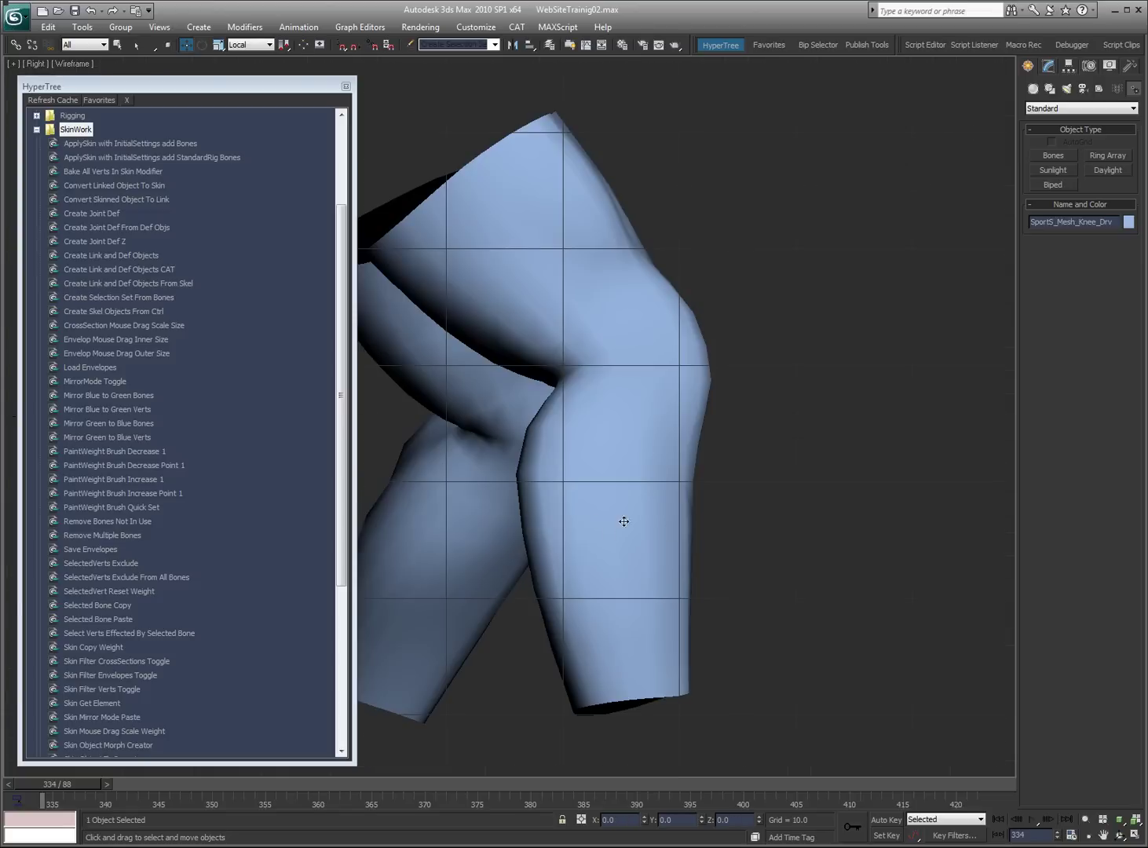
pyautogui.press('g')
pyautogui.press('F3')
pyautogui.press('F3')
# - Compare the bent knee's shape with the Skin Morph modifier turned off and on
pyautogui.click(1048, 67)
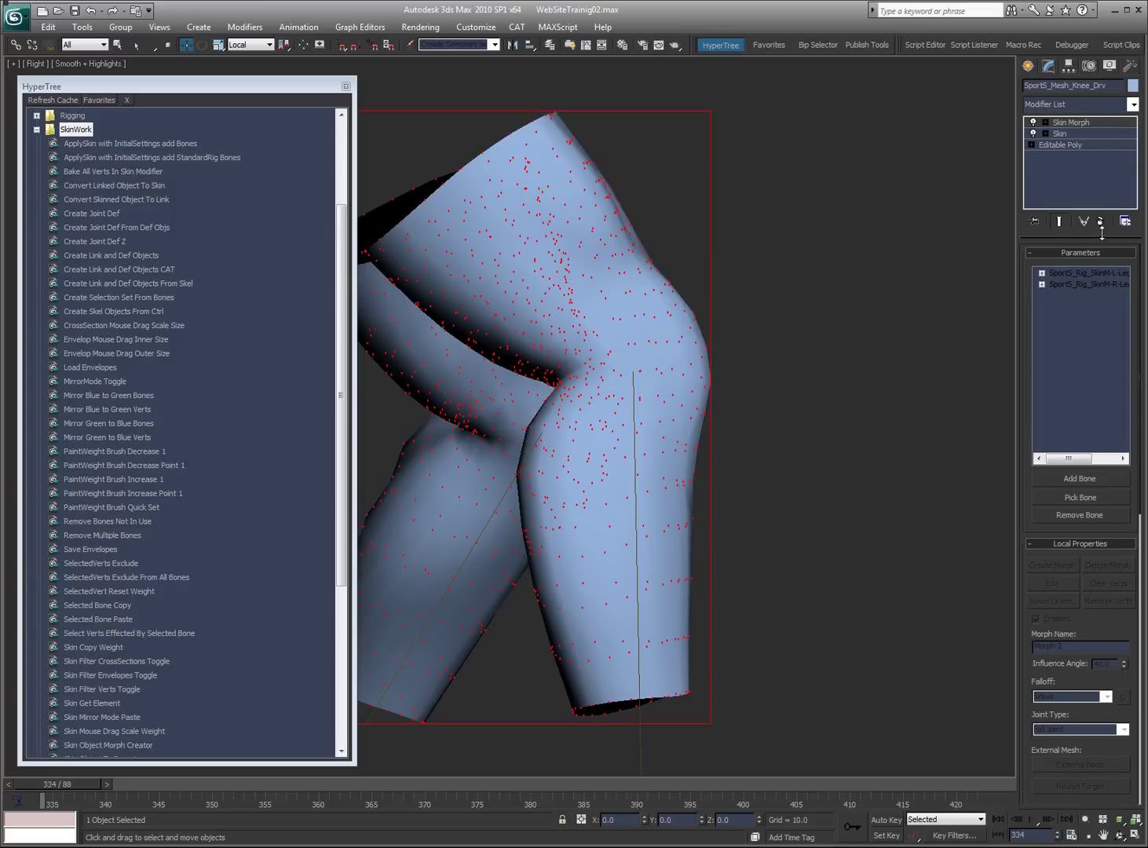
pyautogui.click(1034, 122)
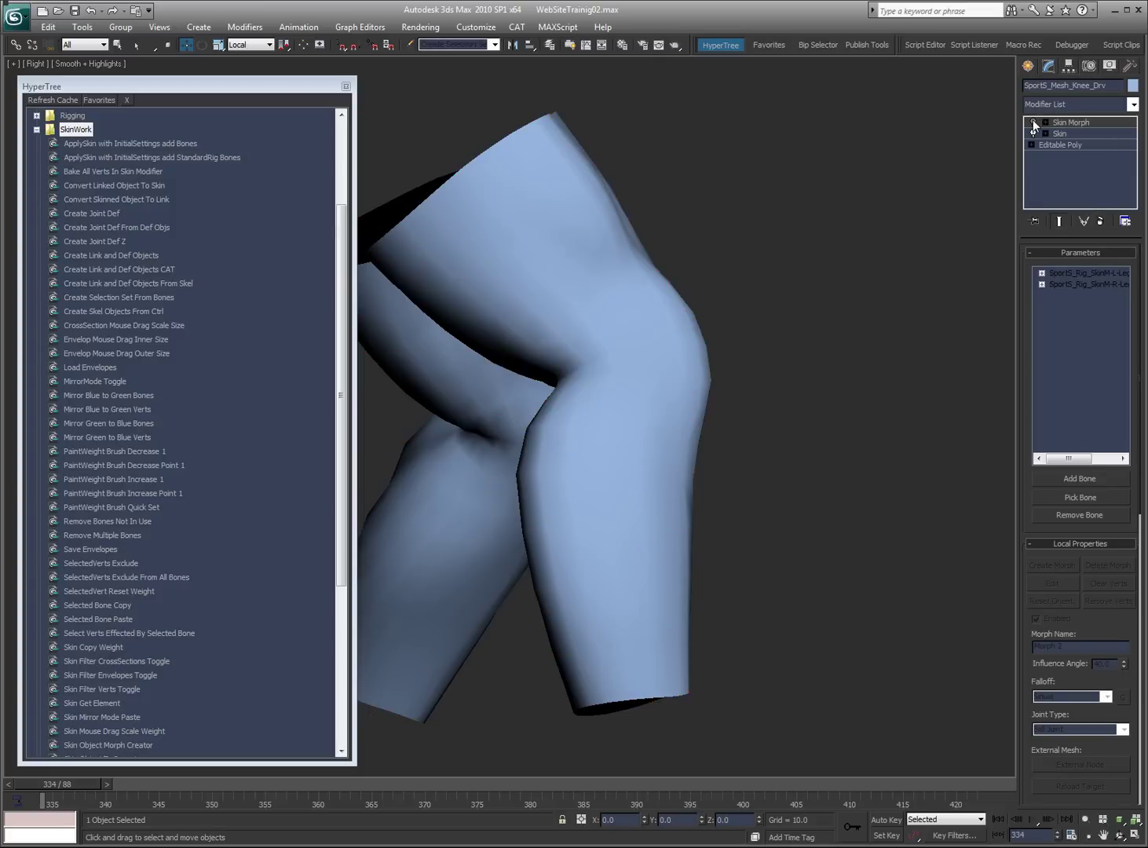
pyautogui.click(1033, 121)
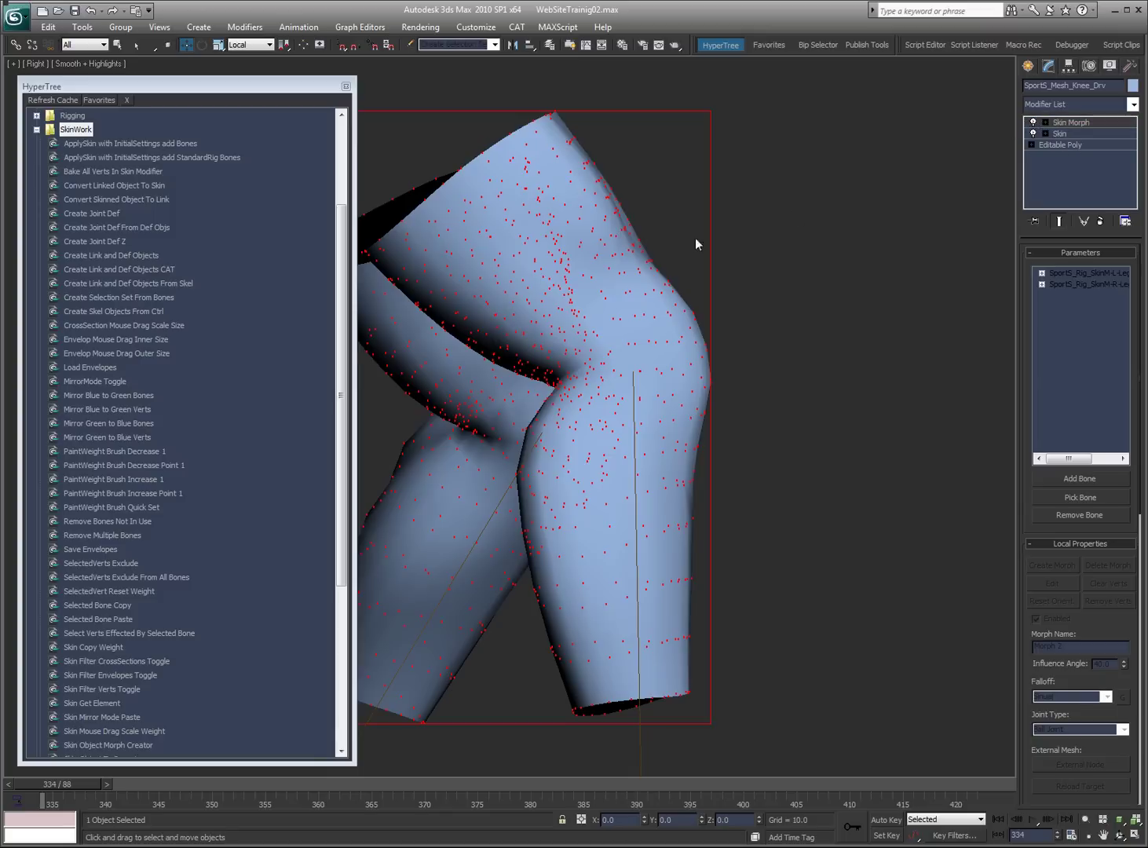
# - Remove the Skin Morph modifier from the leg mesh's modifier stack
pyautogui.moveTo(611, 247); pyautogui.dragTo(803, 233, button='middle')
pyautogui.scroll(1, 815, 232)
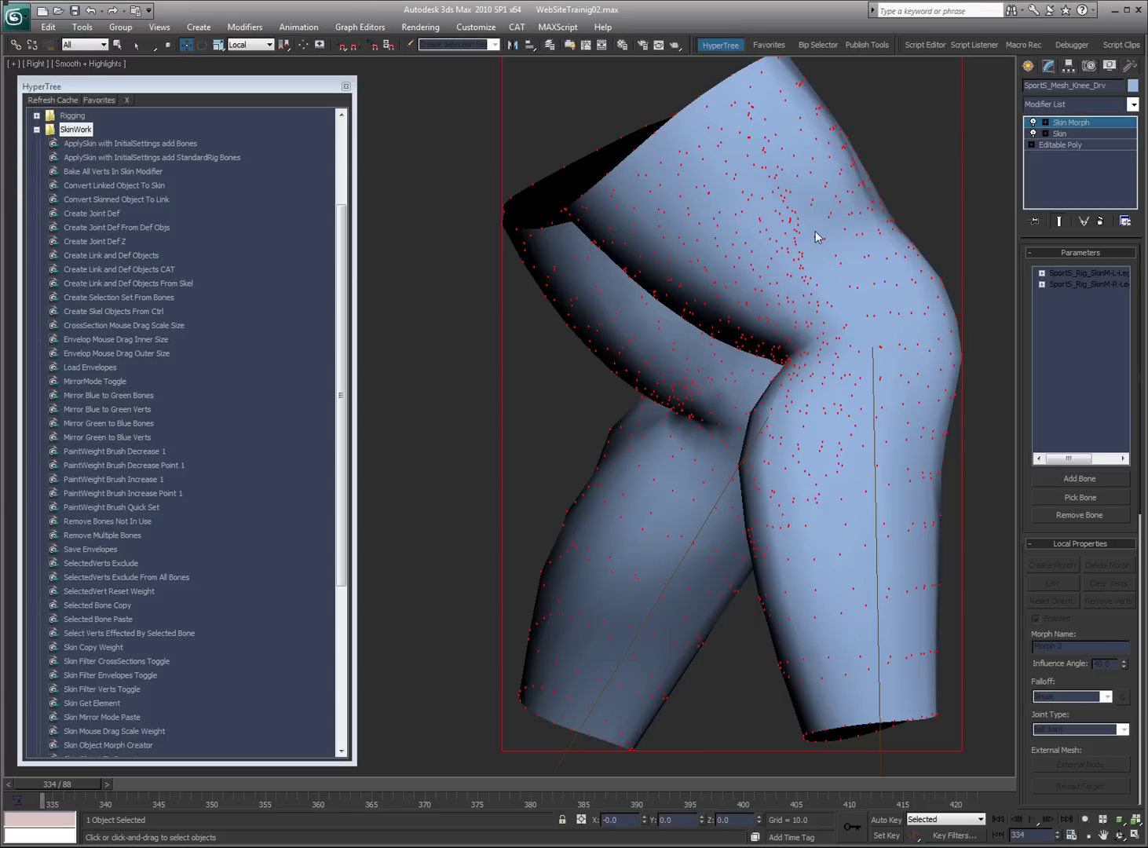
pyautogui.click(1100, 223)
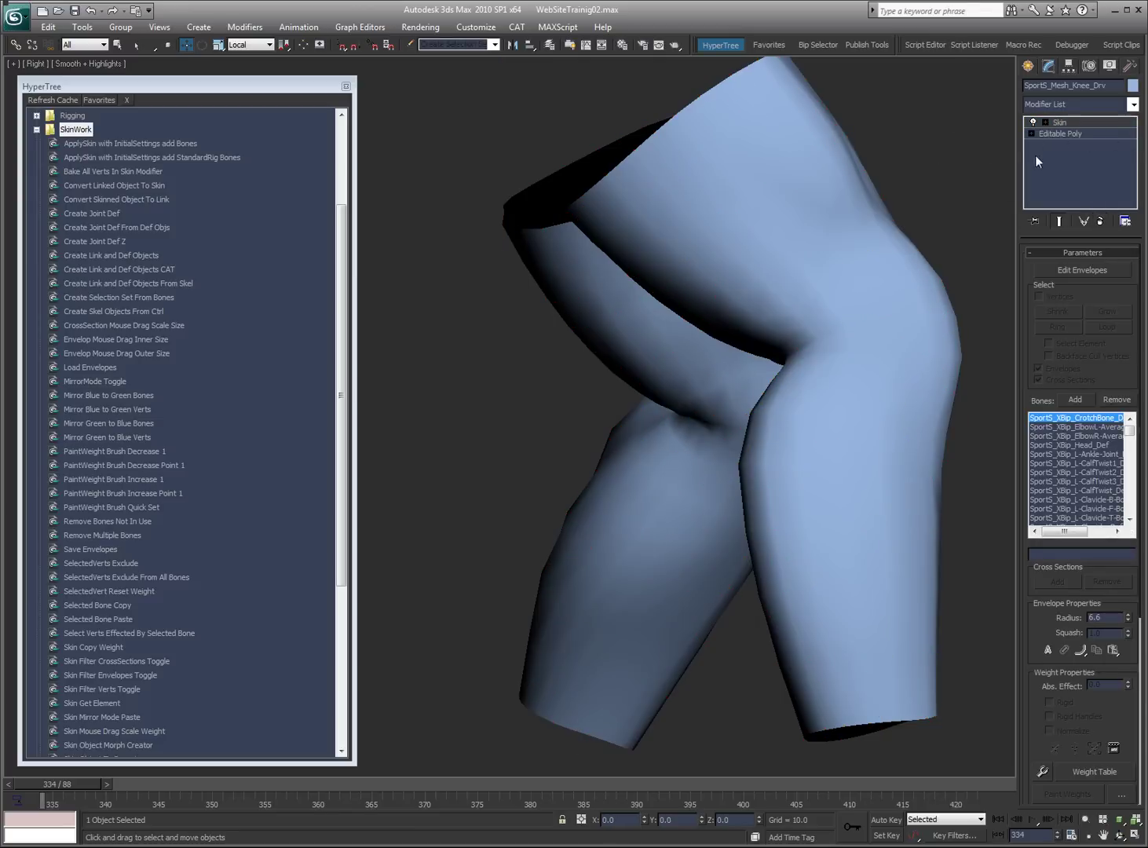
# - Start editing the Skin envelopes, select the right knee joint bone on the mesh, and display edged faces
pyautogui.click(1069, 270)
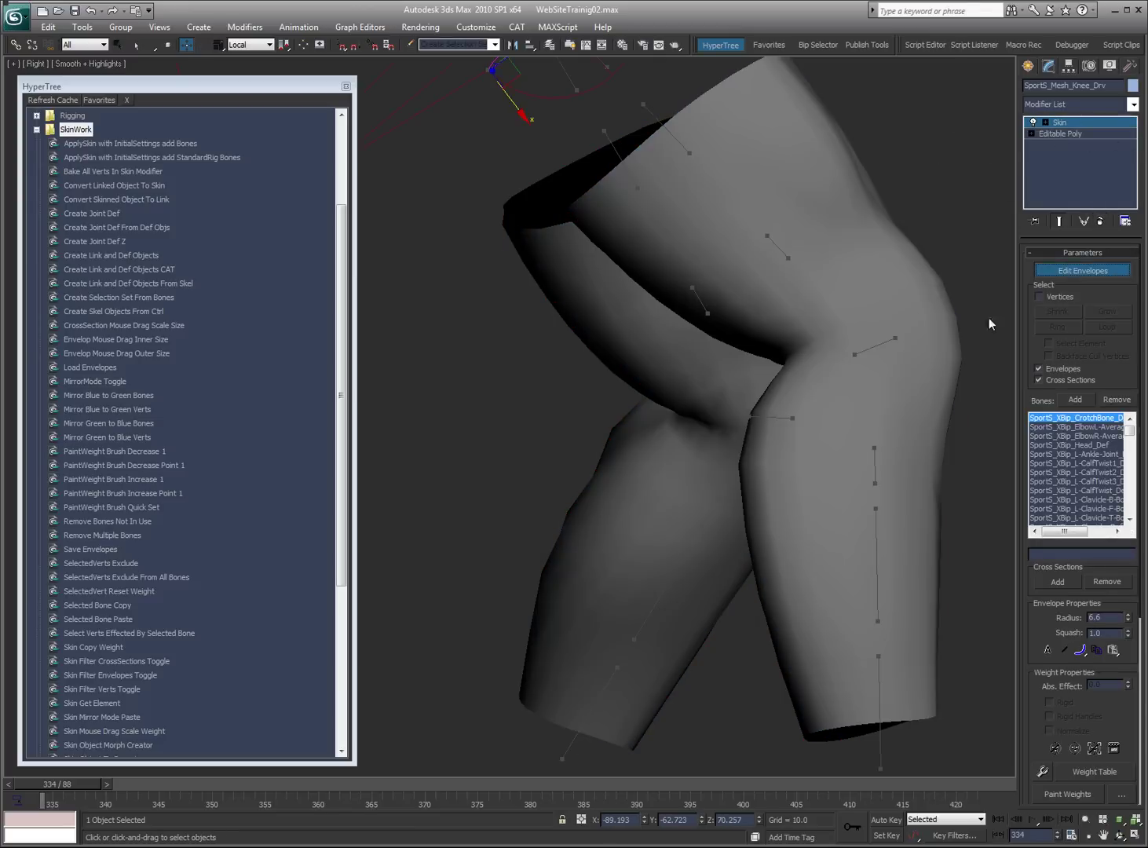
pyautogui.click(927, 389)
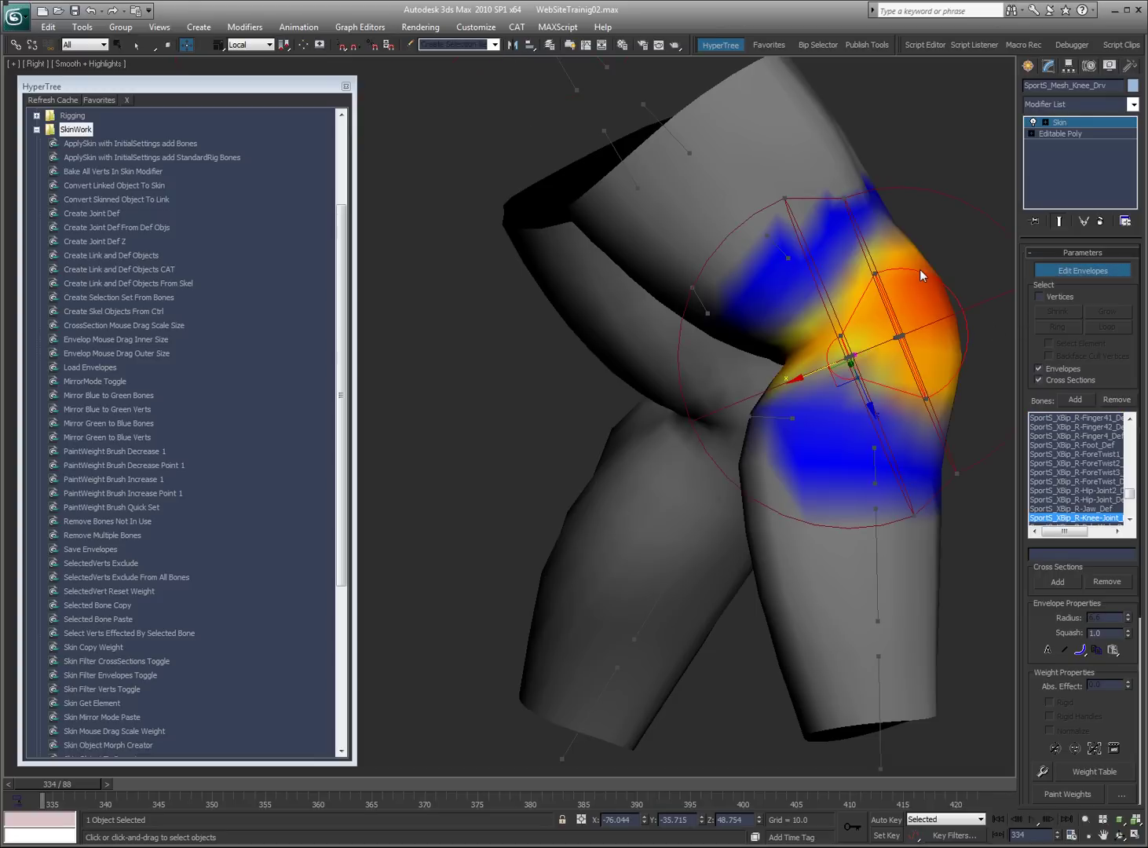
pyautogui.press('F4')
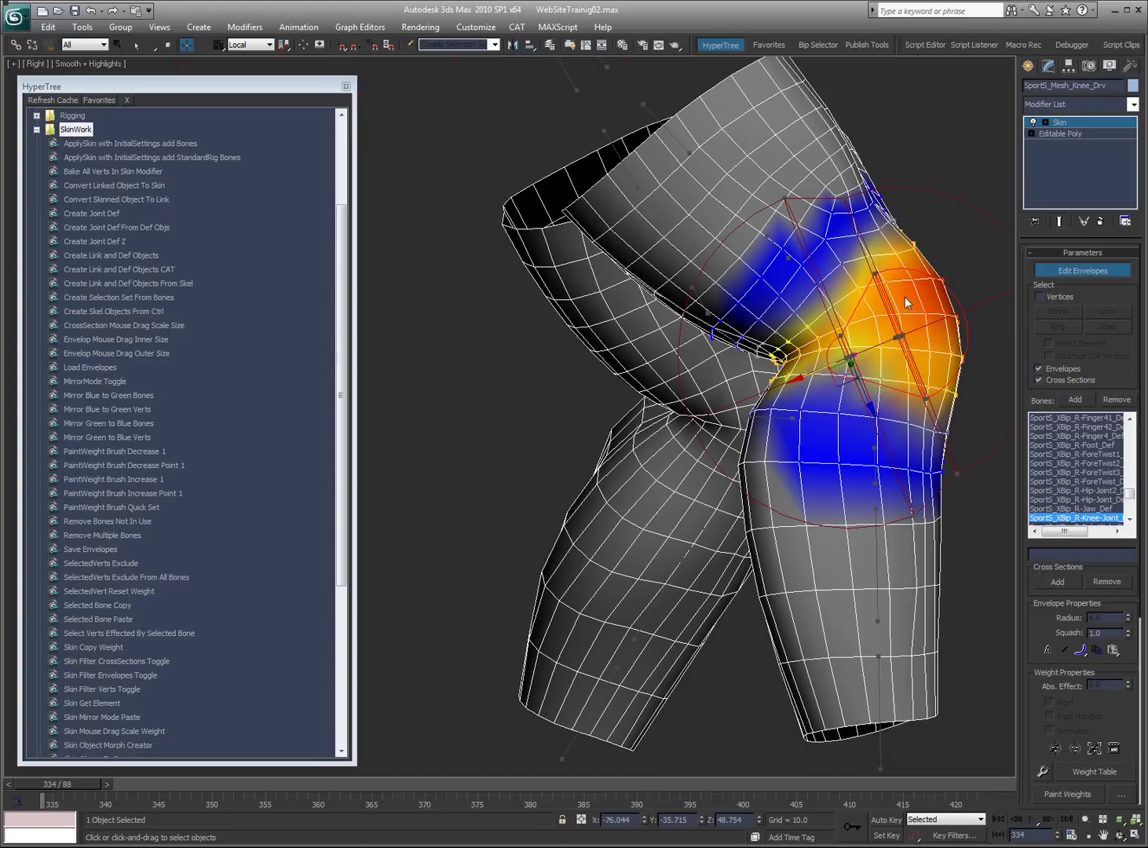
pyautogui.keyDown('alt'); pyautogui.moveTo(864, 370); pyautogui.dragTo(785, 379, button='middle'); pyautogui.keyUp('alt')
pyautogui.hotkey('shift', 'z')
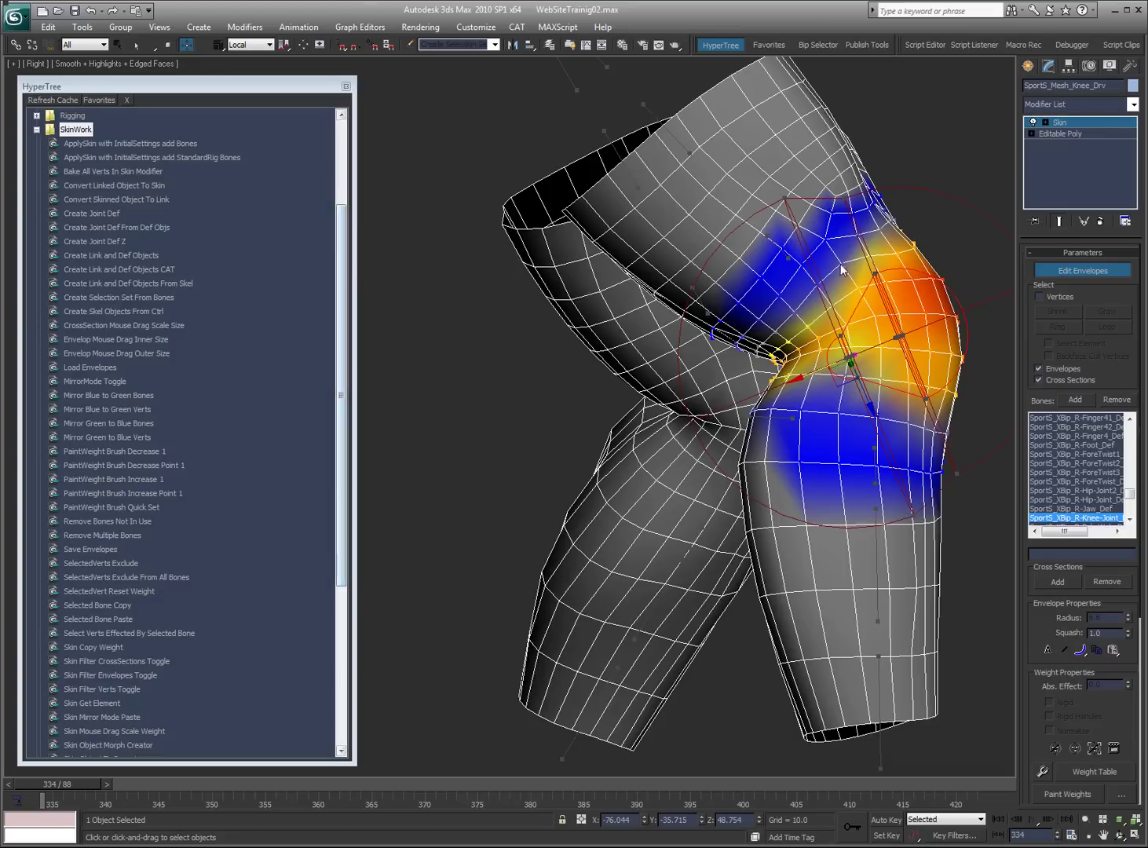
pyautogui.moveTo(847, 314); pyautogui.dragTo(700, 320, button='middle')
pyautogui.scroll(-1, 700, 320)
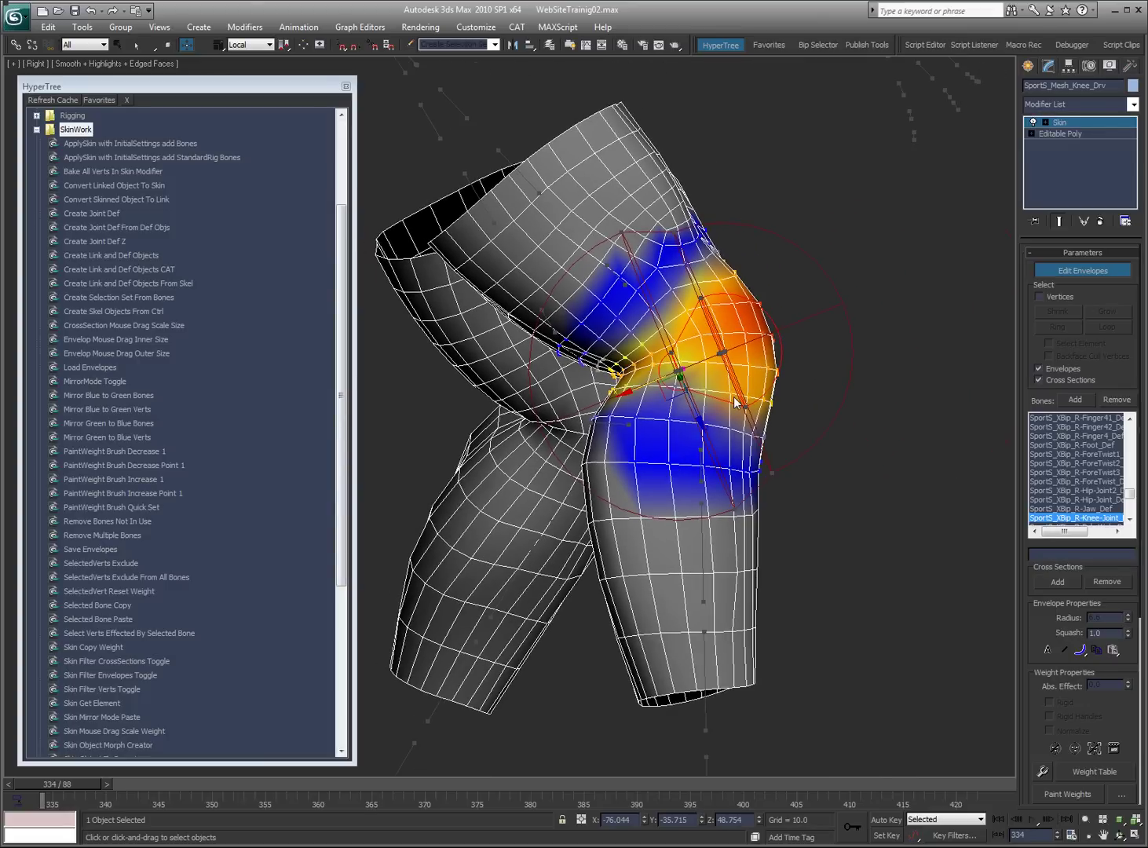
# - Slightly enlarge the right knee joint's outer envelope and narrow the HyperTree window to free viewport space
pyautogui.press('e')
pyautogui.moveTo(808, 325); pyautogui.dragTo(833, 305)
pyautogui.press('w')
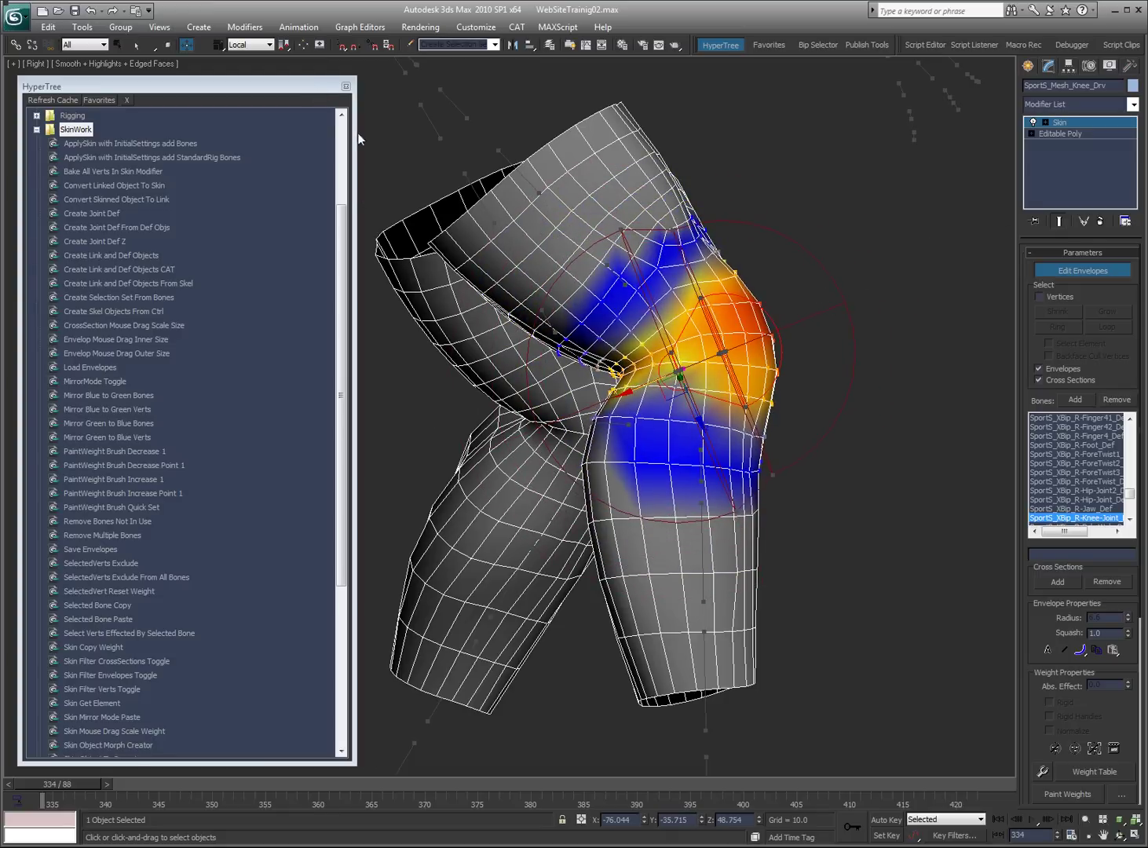
pyautogui.moveTo(356, 135); pyautogui.dragTo(259, 149)
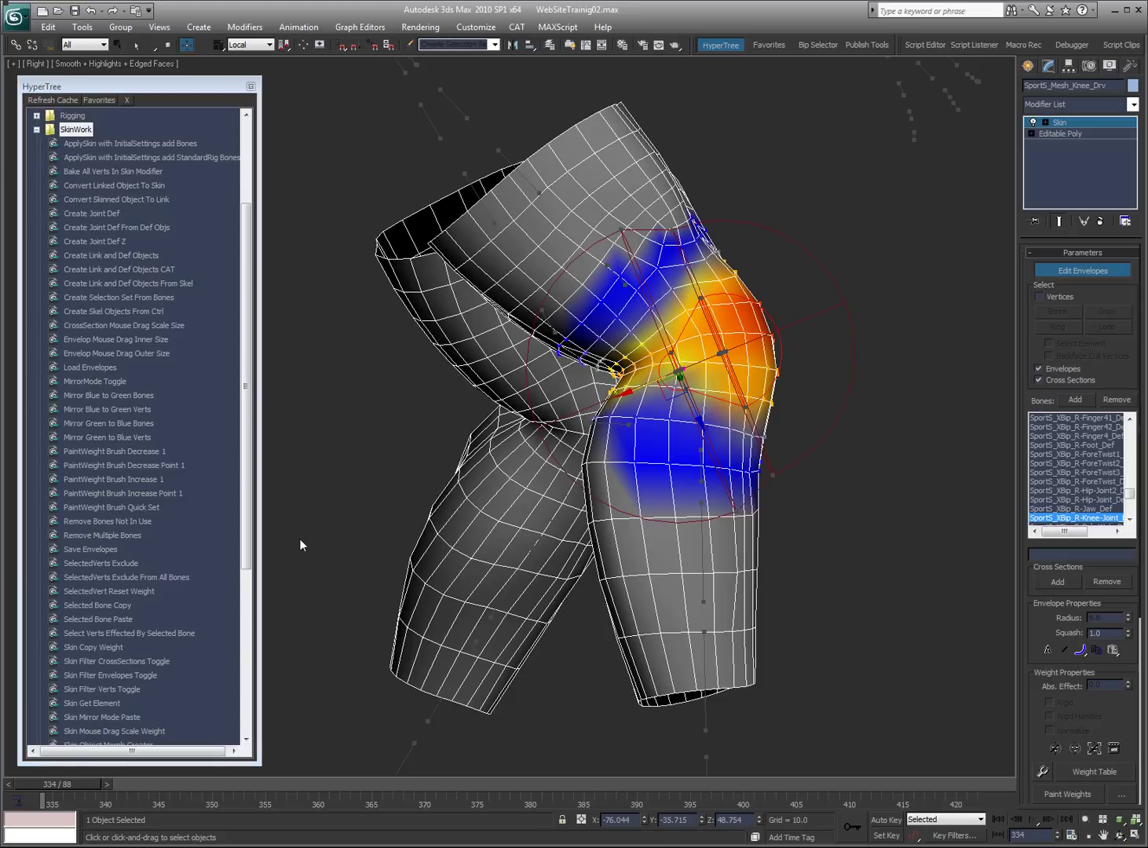
pyautogui.hotkey('alt', 'w')
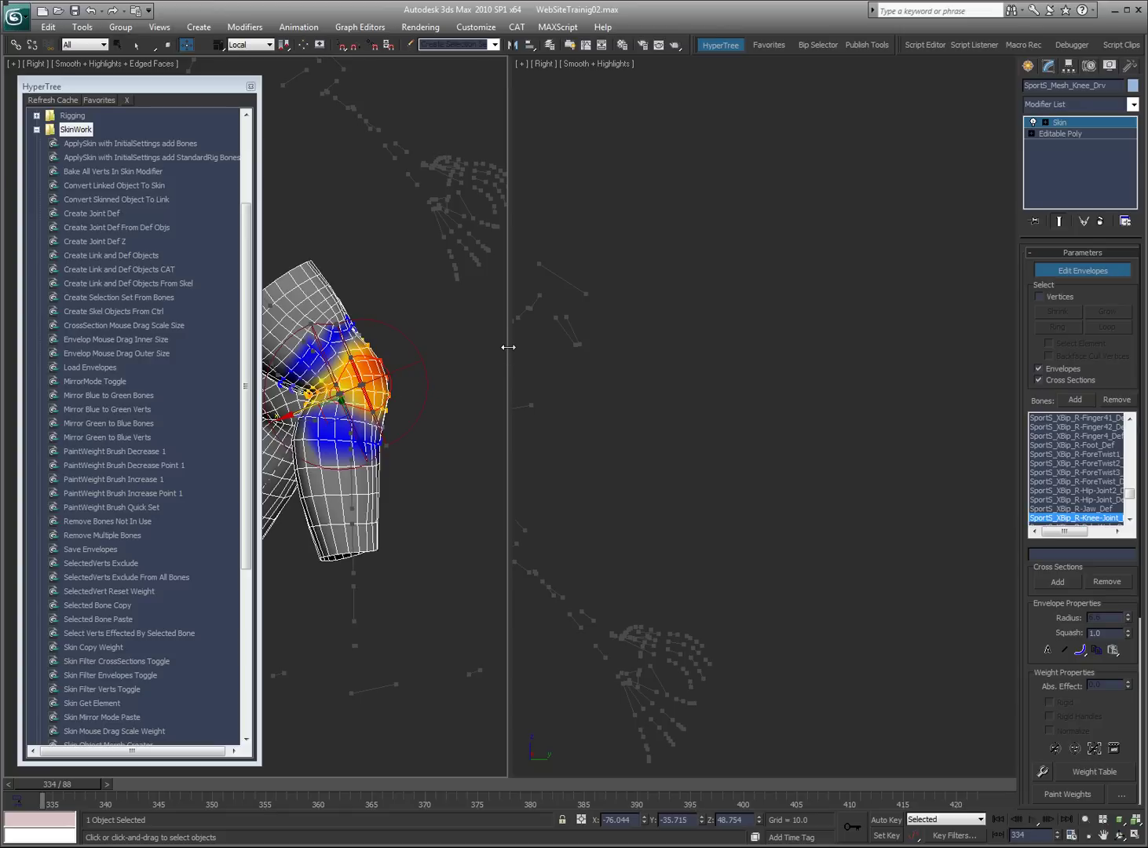
pyautogui.hotkey('alt', 'w')
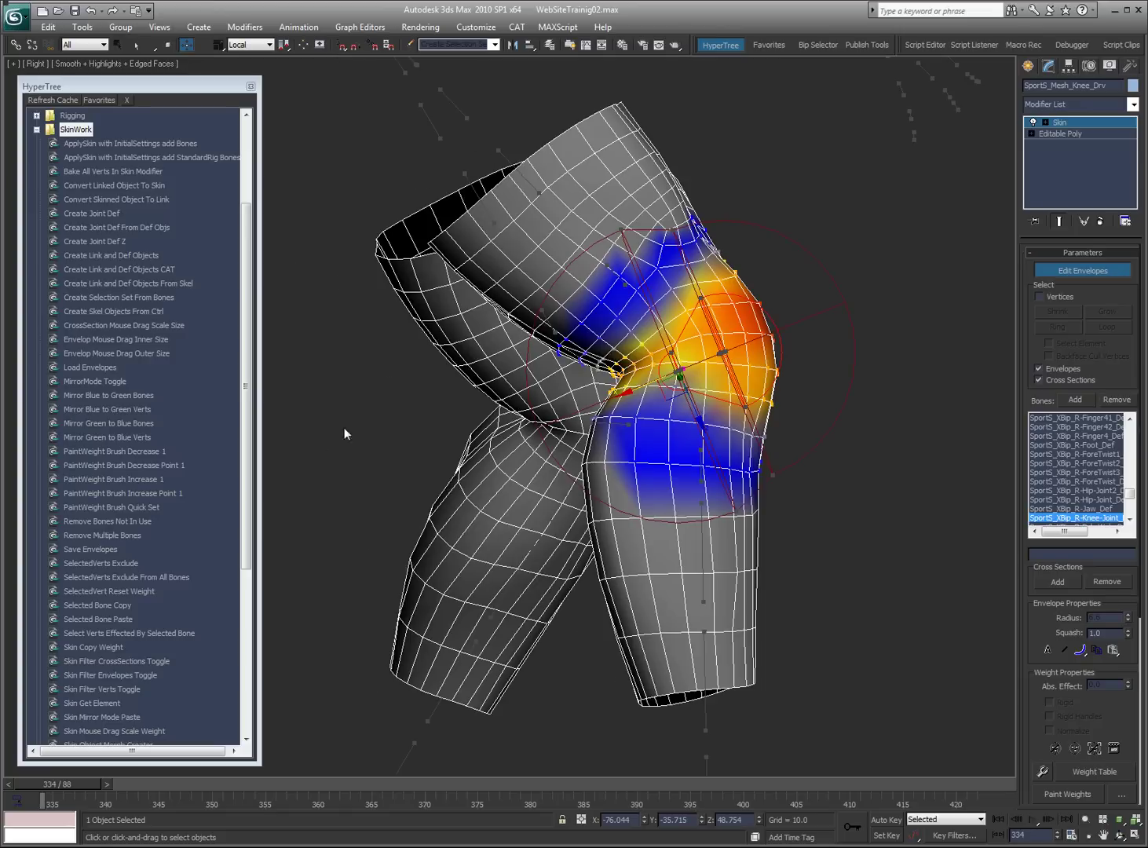
# - Adjust the right knee joint's inner and outer envelope sizes, giving the front outer cross section a radius of about 10.47
pyautogui.hotkey('shift', 'e')
pyautogui.moveTo(300, 499); pyautogui.dragTo(517, 361)
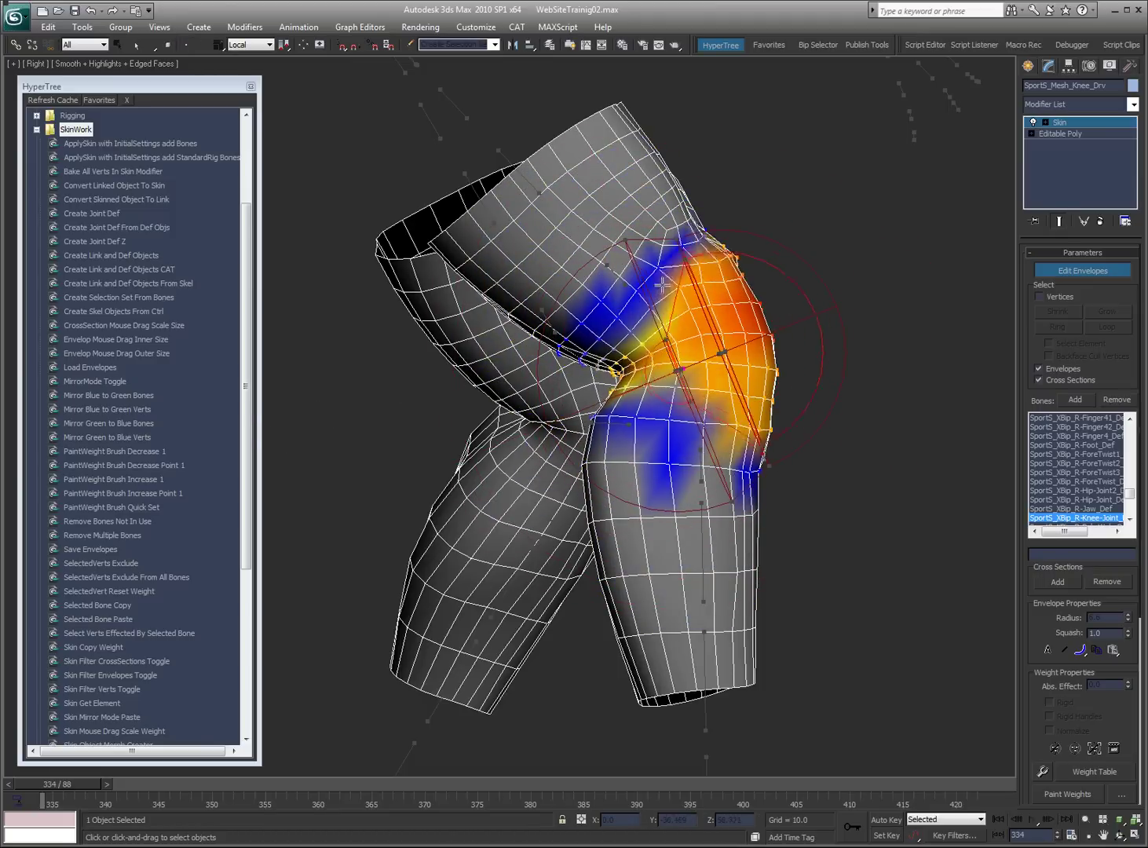
pyautogui.moveTo(367, 384)
pyautogui.mouseDown()
pyautogui.moveTo(446, 363)
pyautogui.moveTo(388, 378)
pyautogui.mouseUp()
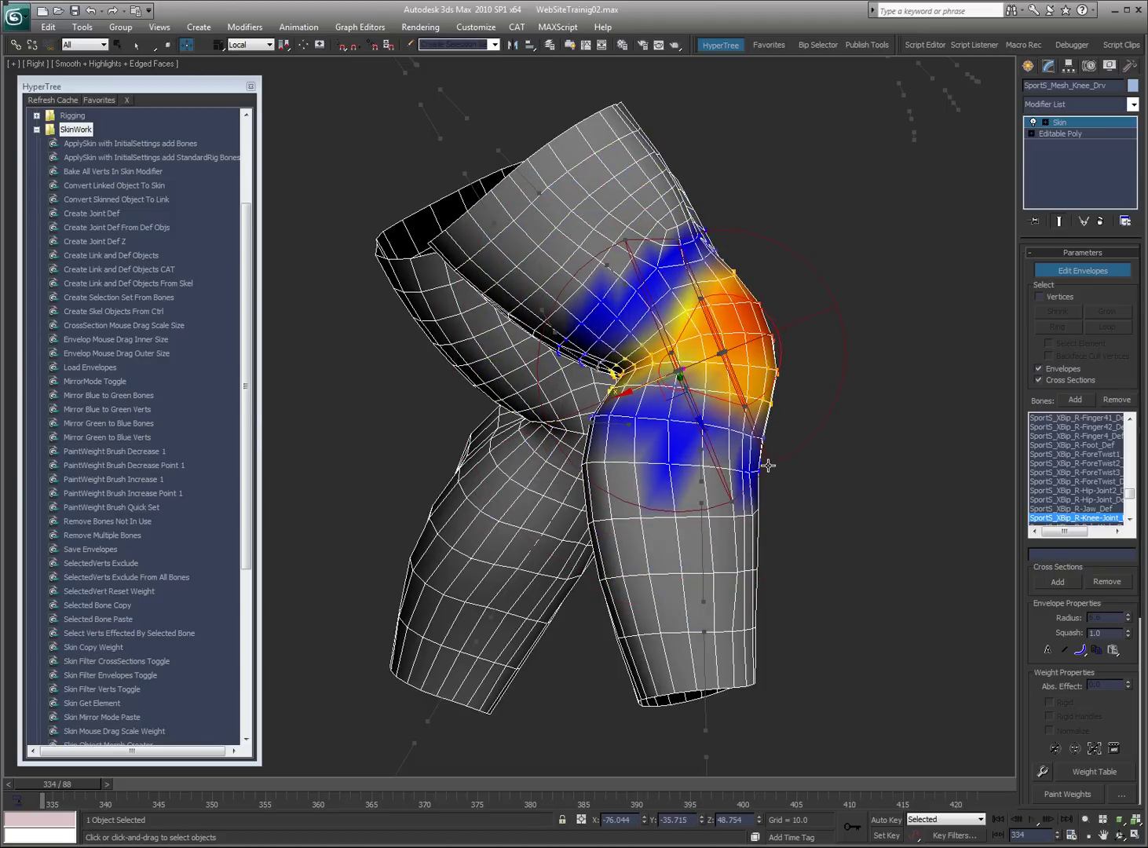
pyautogui.click(770, 466)
pyautogui.moveTo(459, 484); pyautogui.dragTo(554, 415)
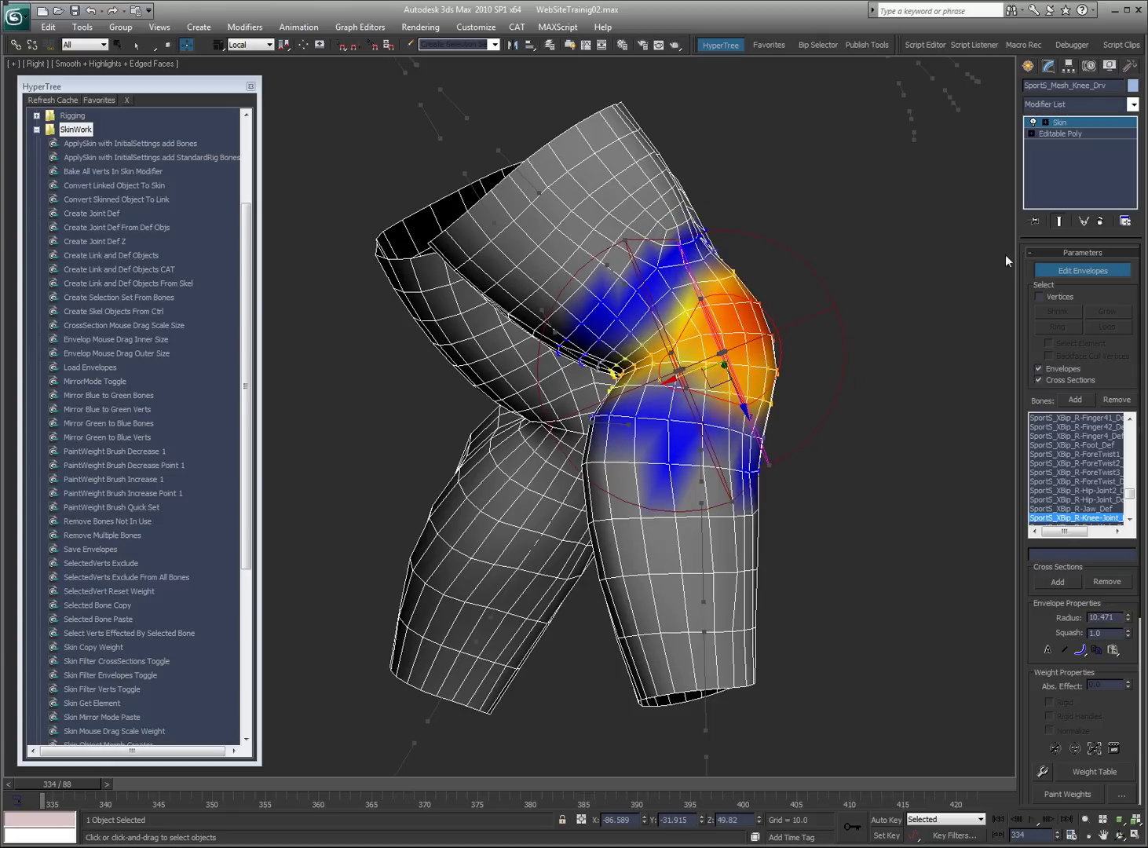
# - Enable vertex selection in the Skin modifier and select the vertices around the front of the right kneecap
pyautogui.click(1051, 297)
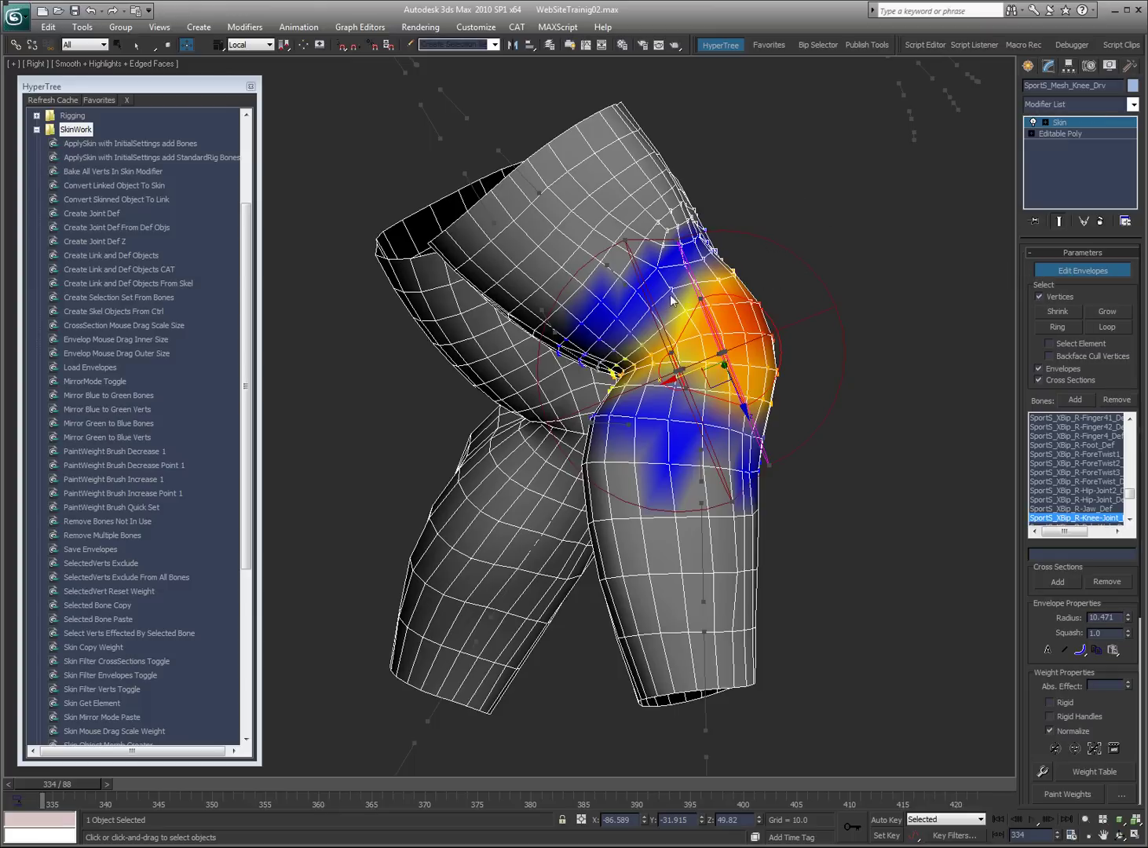
pyautogui.moveTo(807, 218); pyautogui.dragTo(660, 312)
pyautogui.moveTo(816, 203); pyautogui.dragTo(704, 311)
pyautogui.moveTo(846, 340); pyautogui.dragTo(683, 238)
pyautogui.hotkey('ctrl', 'w')
pyautogui.moveTo(934, 166); pyautogui.dragTo(595, 413)
pyautogui.rightClick(596, 414)
pyautogui.moveTo(501, 390); pyautogui.dragTo(781, 338, button='middle')
pyautogui.scroll(-2, 767, 339)
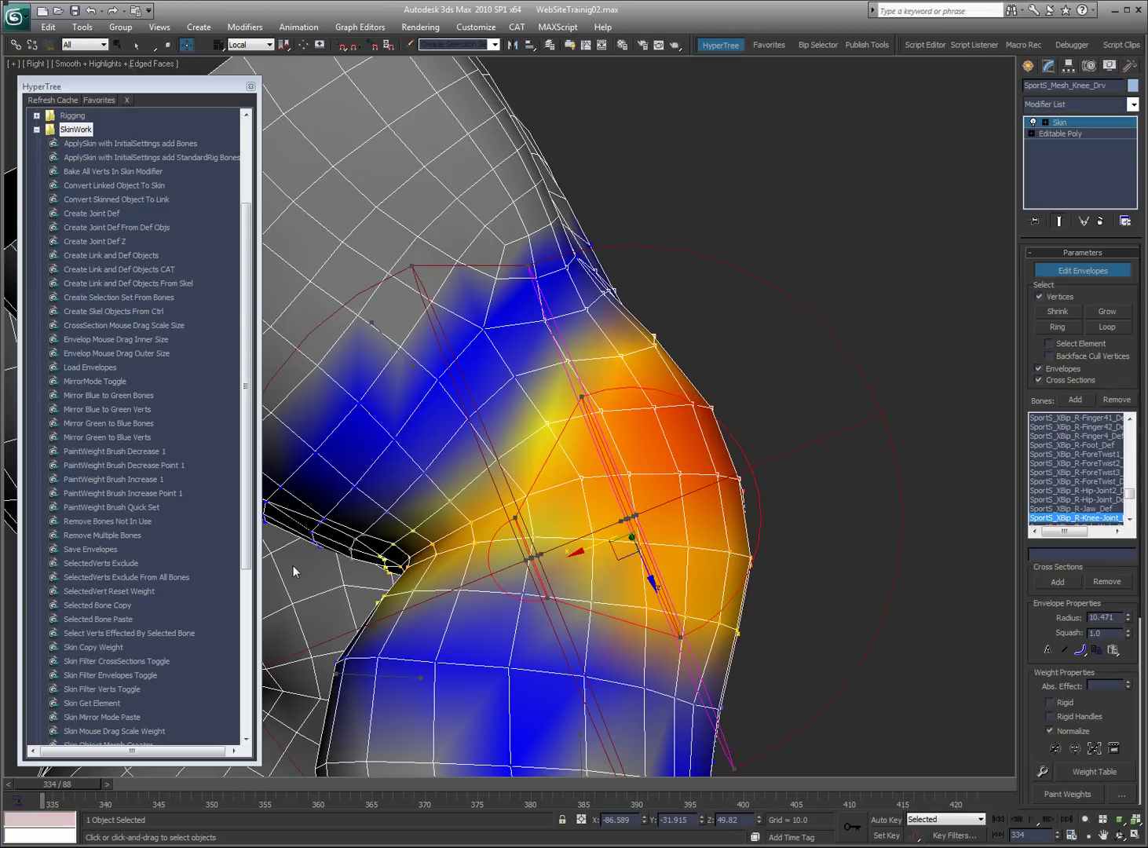
# - Interactively scale the selected kneecap vertices' weights up and down with the mouse-drag weight script until the kneecap's influence is even
pyautogui.press('q')
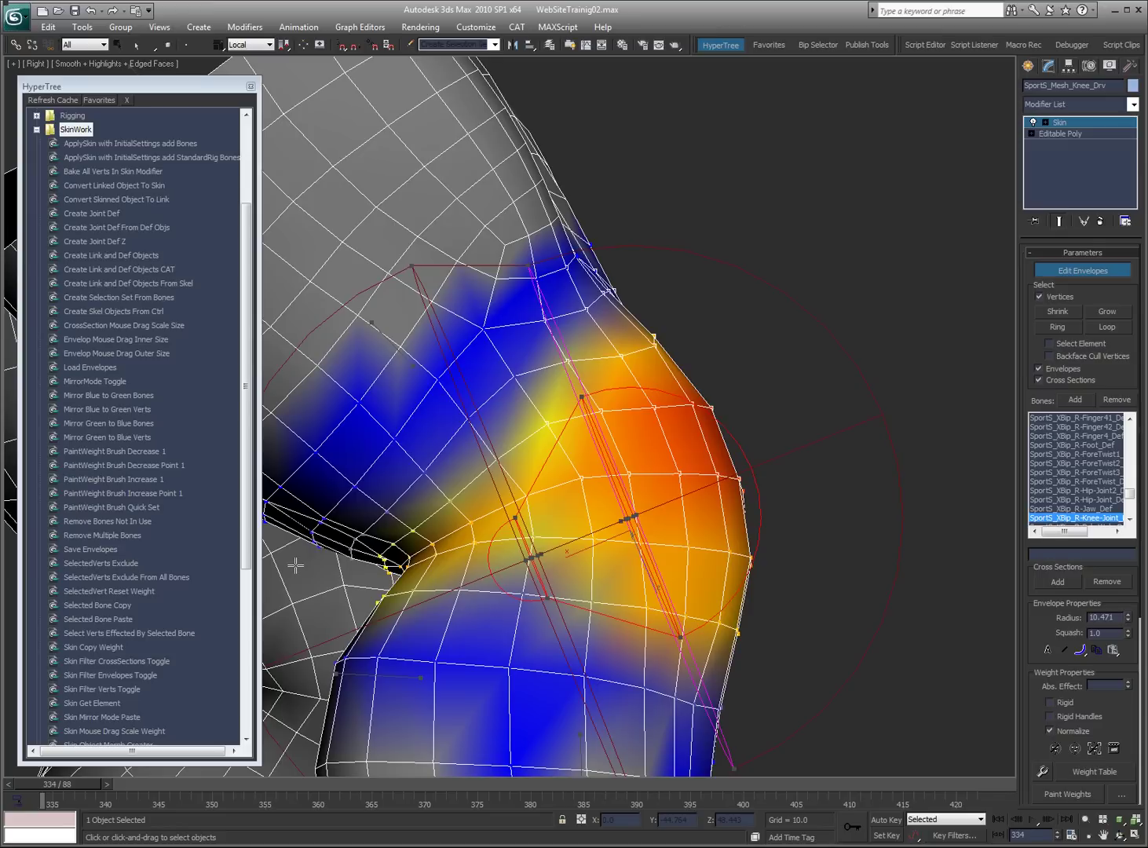
pyautogui.moveTo(295, 566); pyautogui.dragTo(583, 520)
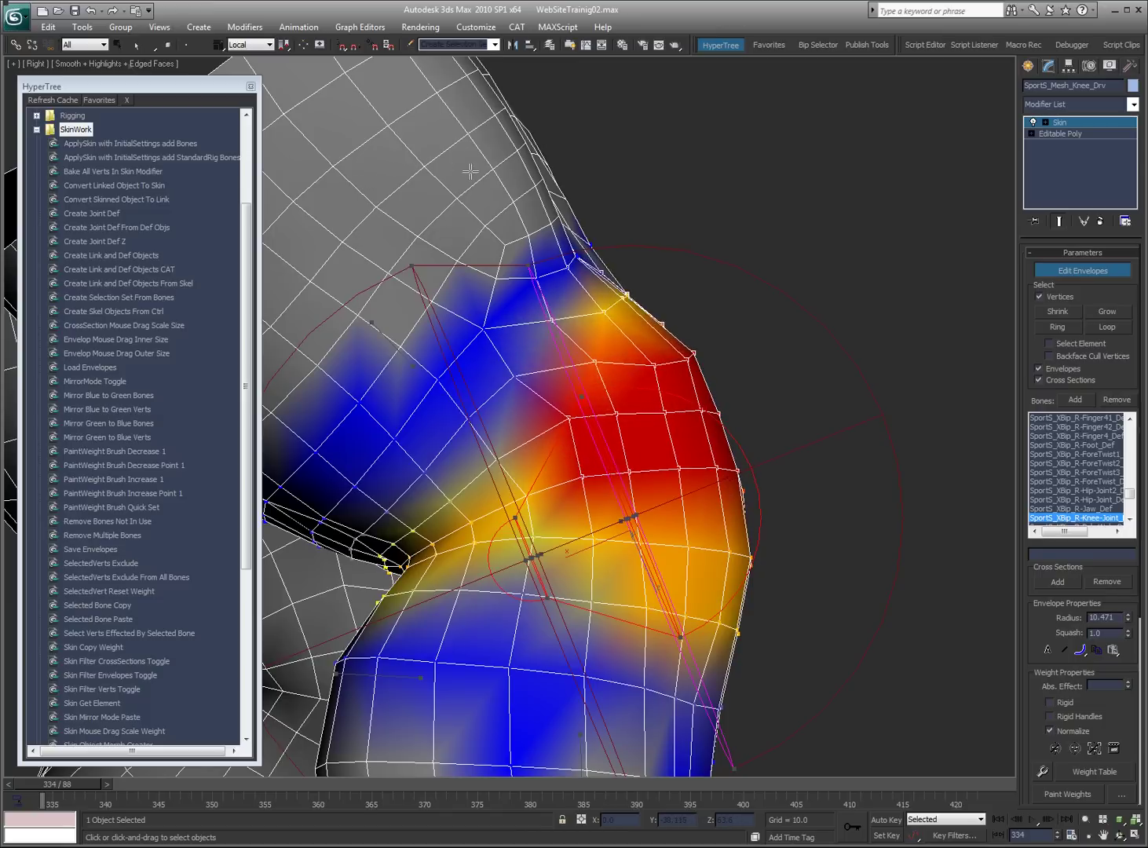
pyautogui.press('w')
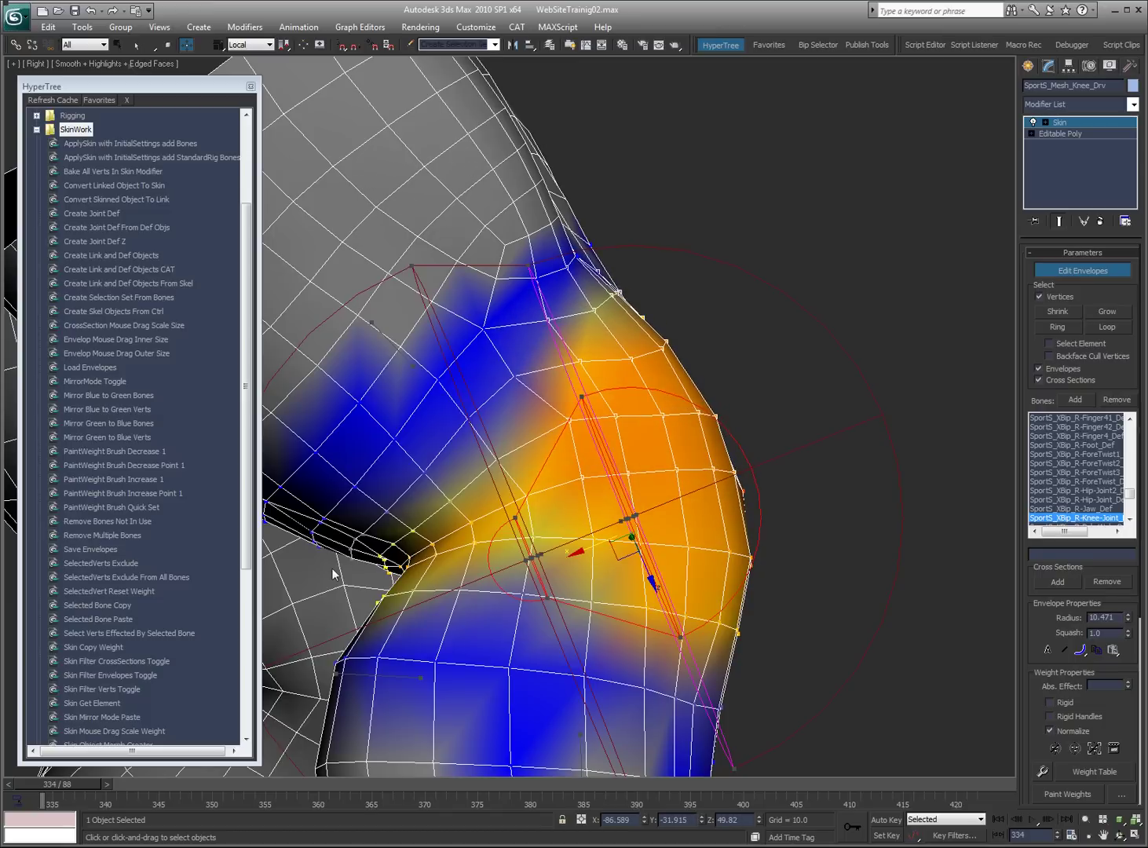
pyautogui.click(312, 626)
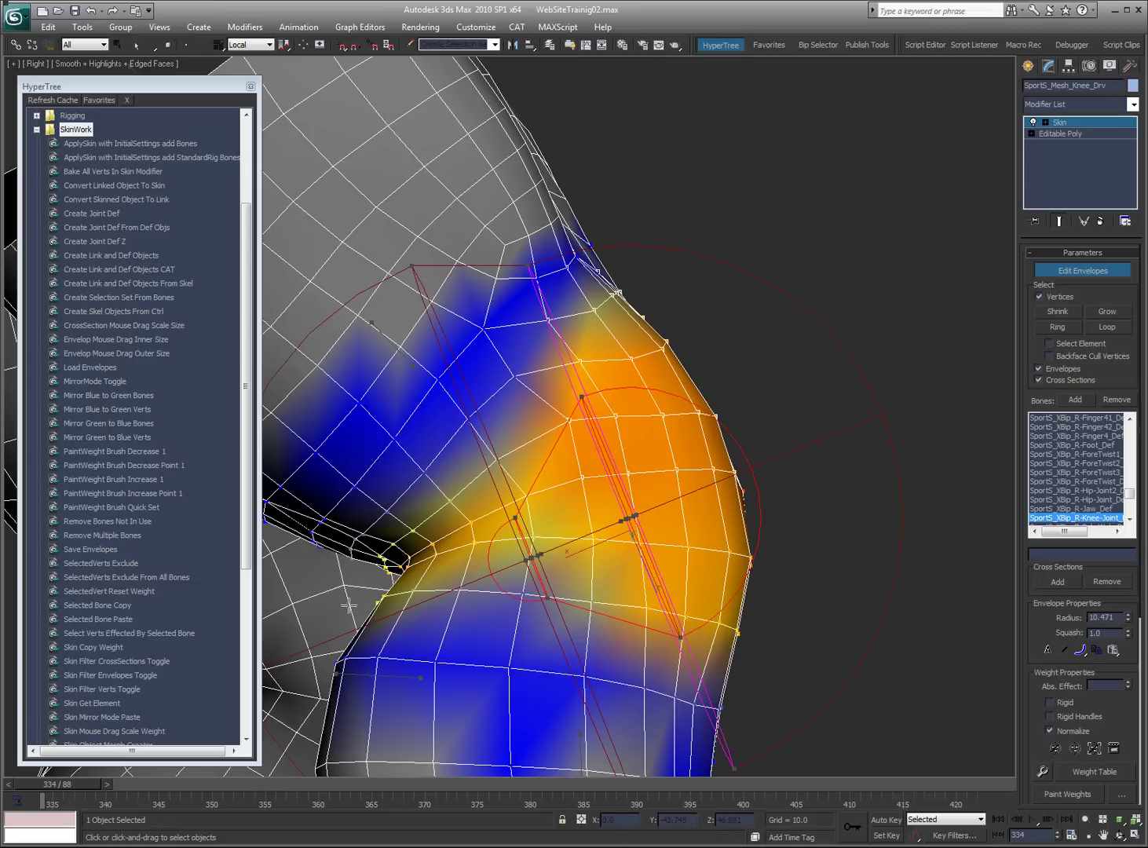
pyautogui.moveTo(404, 571); pyautogui.dragTo(473, 514)
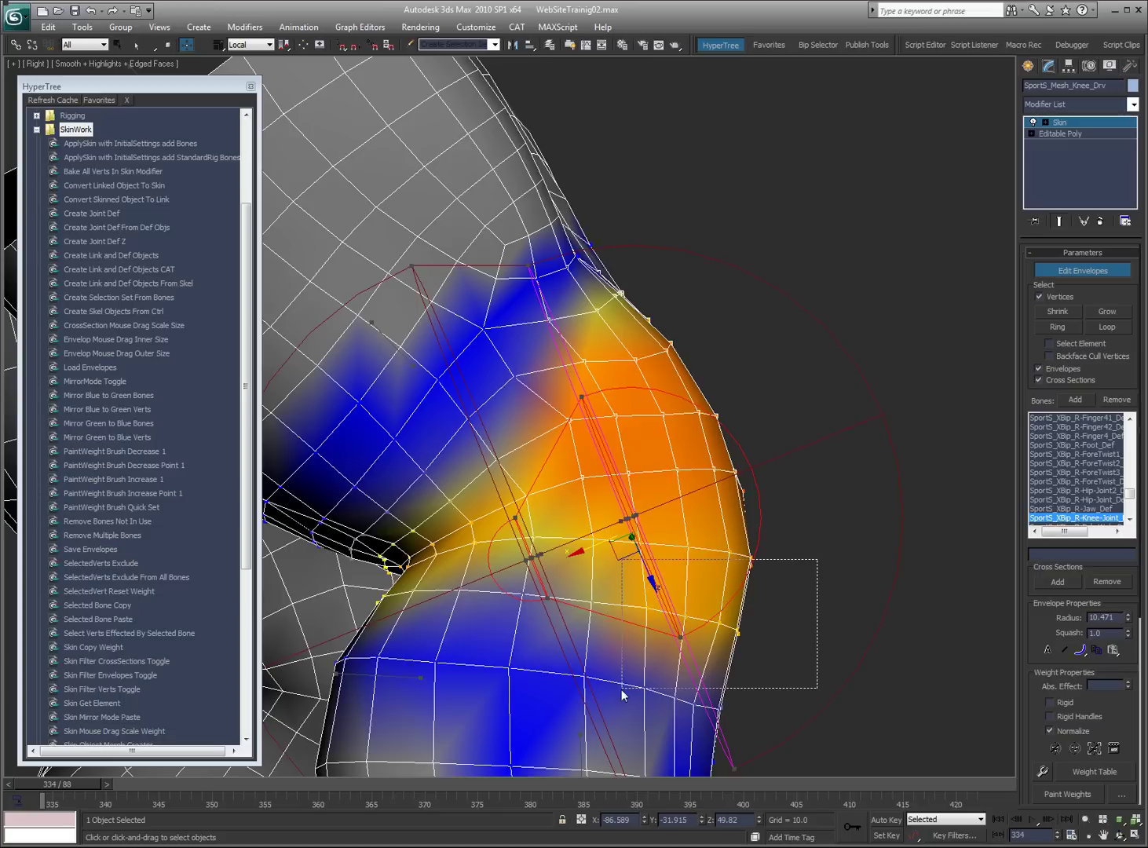
# - Select the front shin vertices below the right knee and set their absolute weight to 0.02
pyautogui.moveTo(667, 693); pyautogui.dragTo(705, 426, button='middle')
pyautogui.scroll(-1, 705, 426)
pyautogui.moveTo(875, 426); pyautogui.dragTo(512, 728)
pyautogui.press('q')
pyautogui.press('w')
pyautogui.click(859, 503)
pyautogui.moveTo(855, 453); pyautogui.dragTo(501, 742)
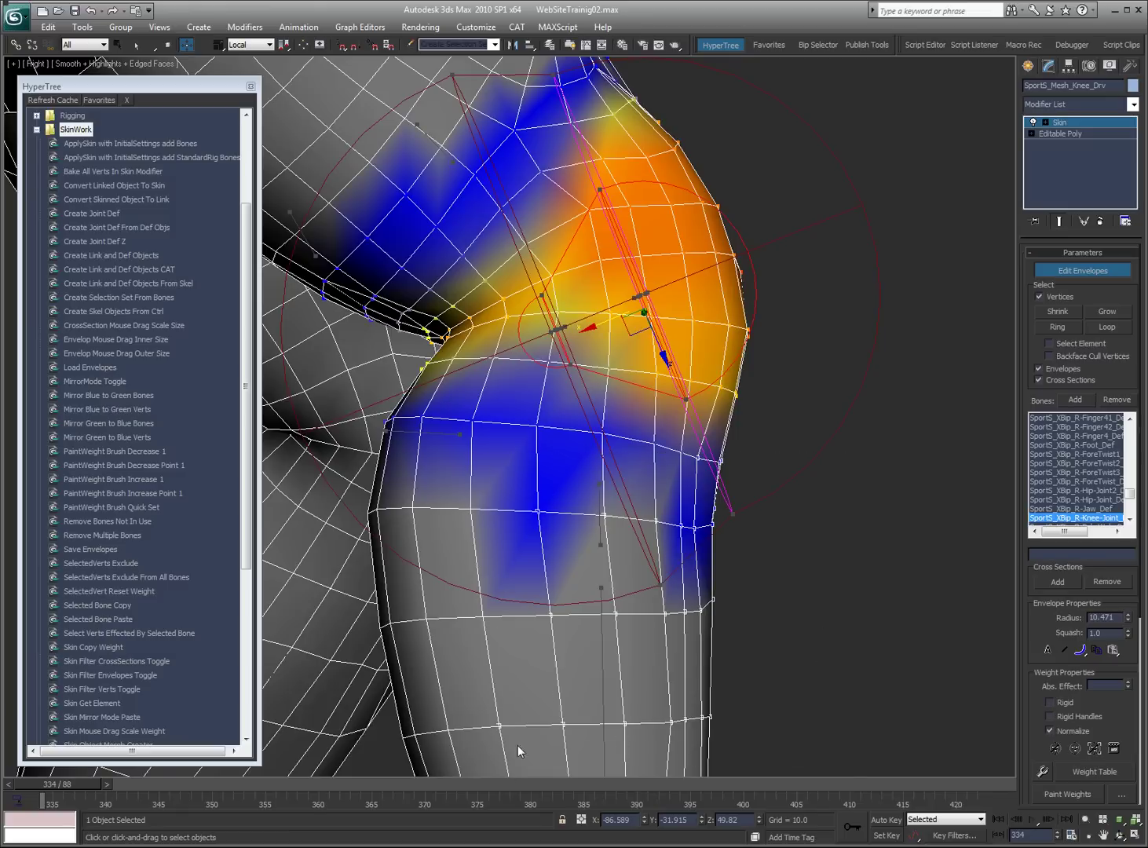
pyautogui.click(1128, 684)
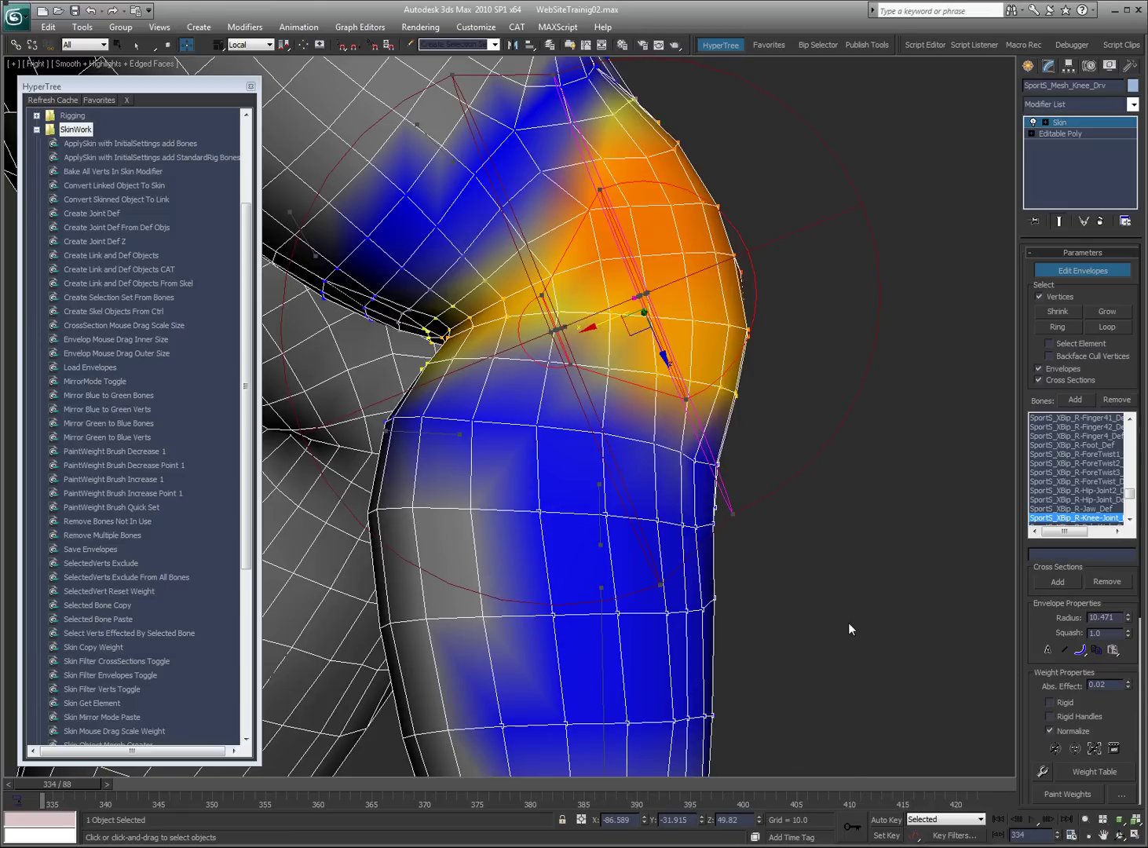
# - Select the vertices from the lower kneecap down the shin and interactively scale their weights to soften the transition
pyautogui.moveTo(944, 275); pyautogui.dragTo(566, 754)
pyautogui.hotkey('shift', 'w')
pyautogui.moveTo(316, 504); pyautogui.dragTo(484, 475)
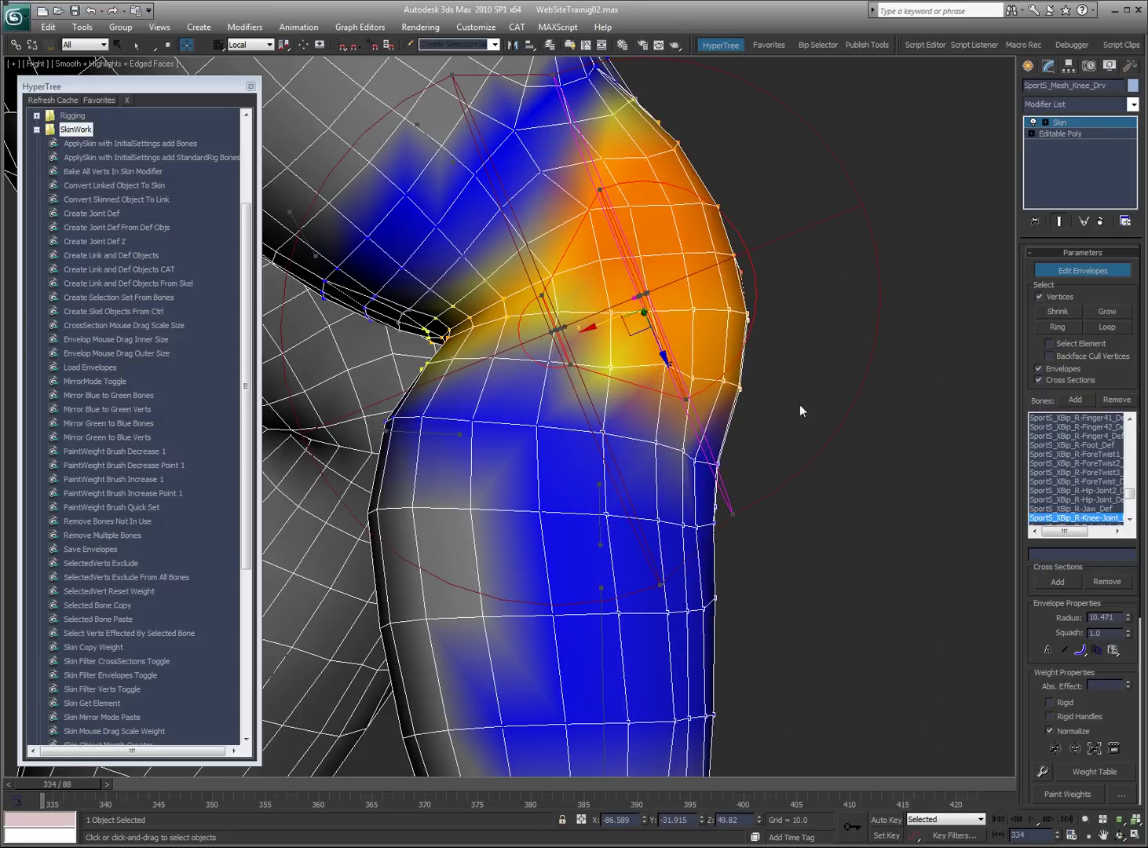
# - Select the front vertices just below the right kneecap and interactively increase their weight to the knee joint
pyautogui.moveTo(768, 445); pyautogui.dragTo(698, 479)
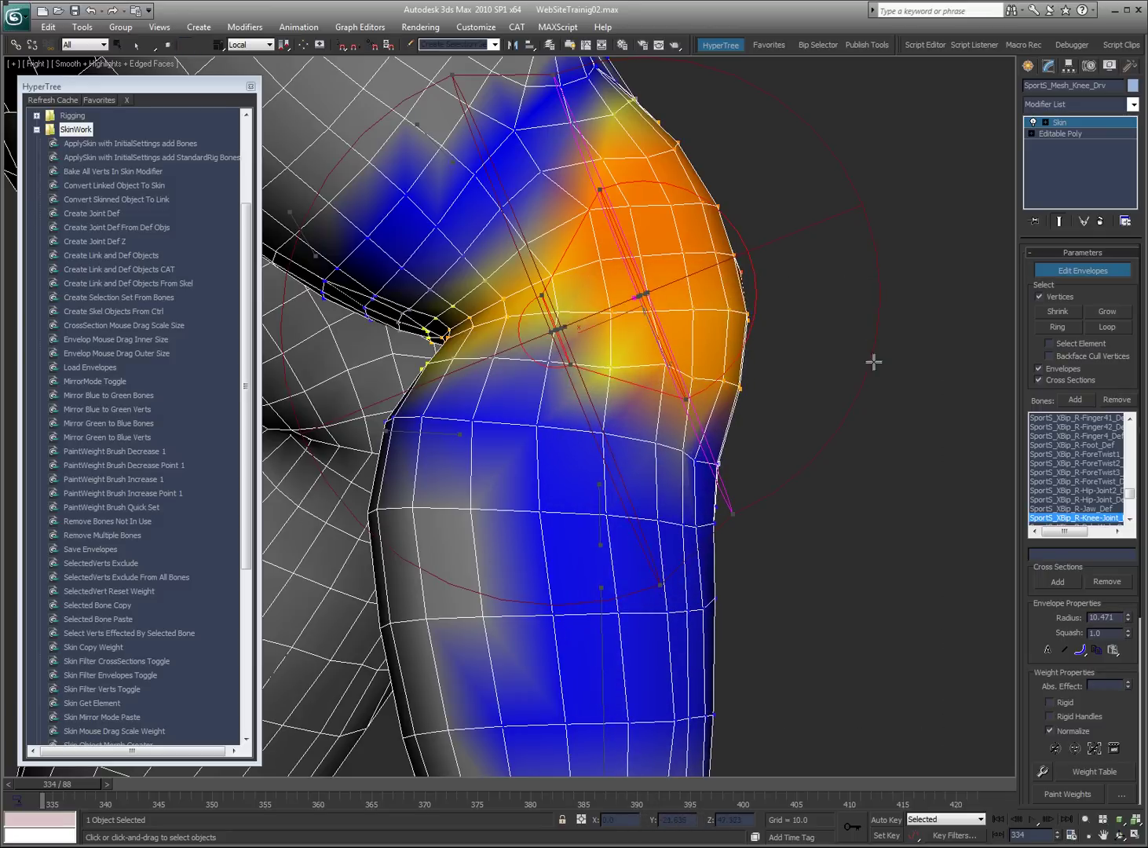
pyautogui.click(694, 459)
pyautogui.hotkey('shift', 'w')
pyautogui.moveTo(441, 556); pyautogui.dragTo(877, 267)
pyautogui.press('w')
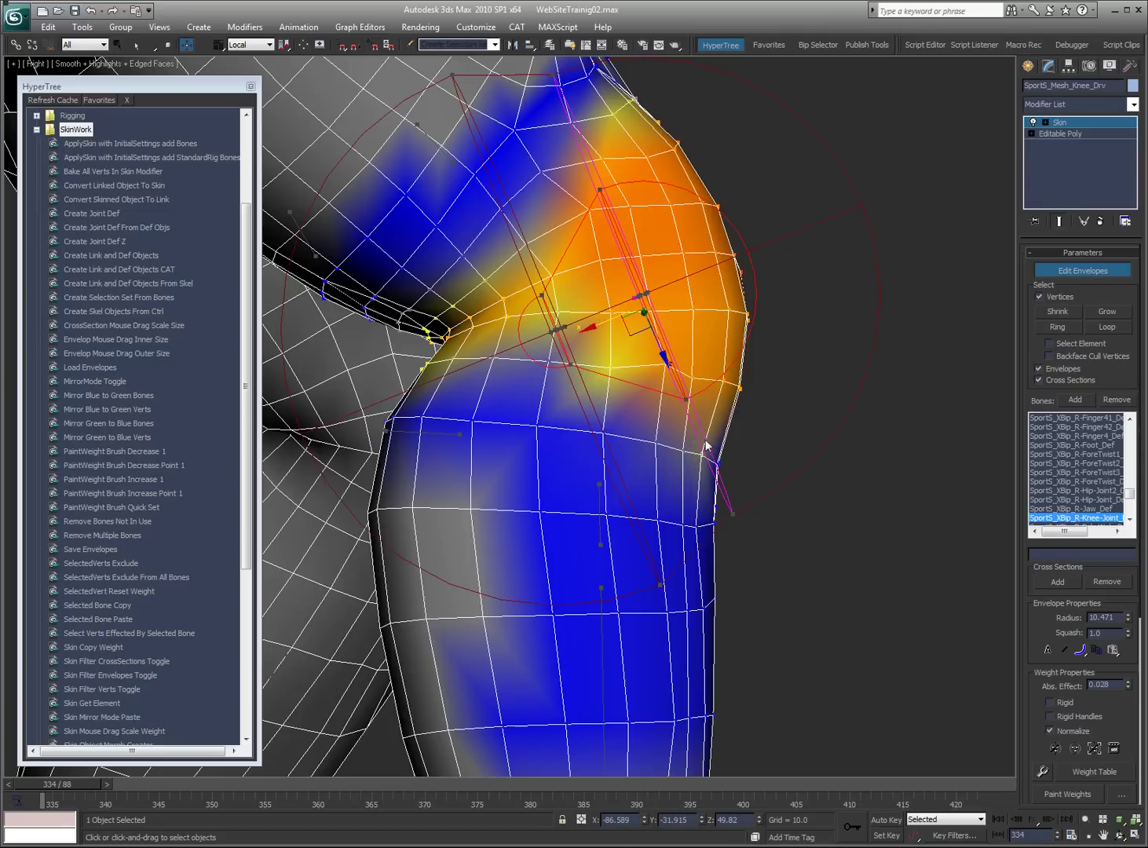
# - Select individual vertices along the kneecap's lower edge and interactively adjust their weights one at a time
pyautogui.click(664, 364)
pyautogui.hotkey('shift', 'w')
pyautogui.moveTo(659, 382); pyautogui.dragTo(392, 530)
pyautogui.press('w')
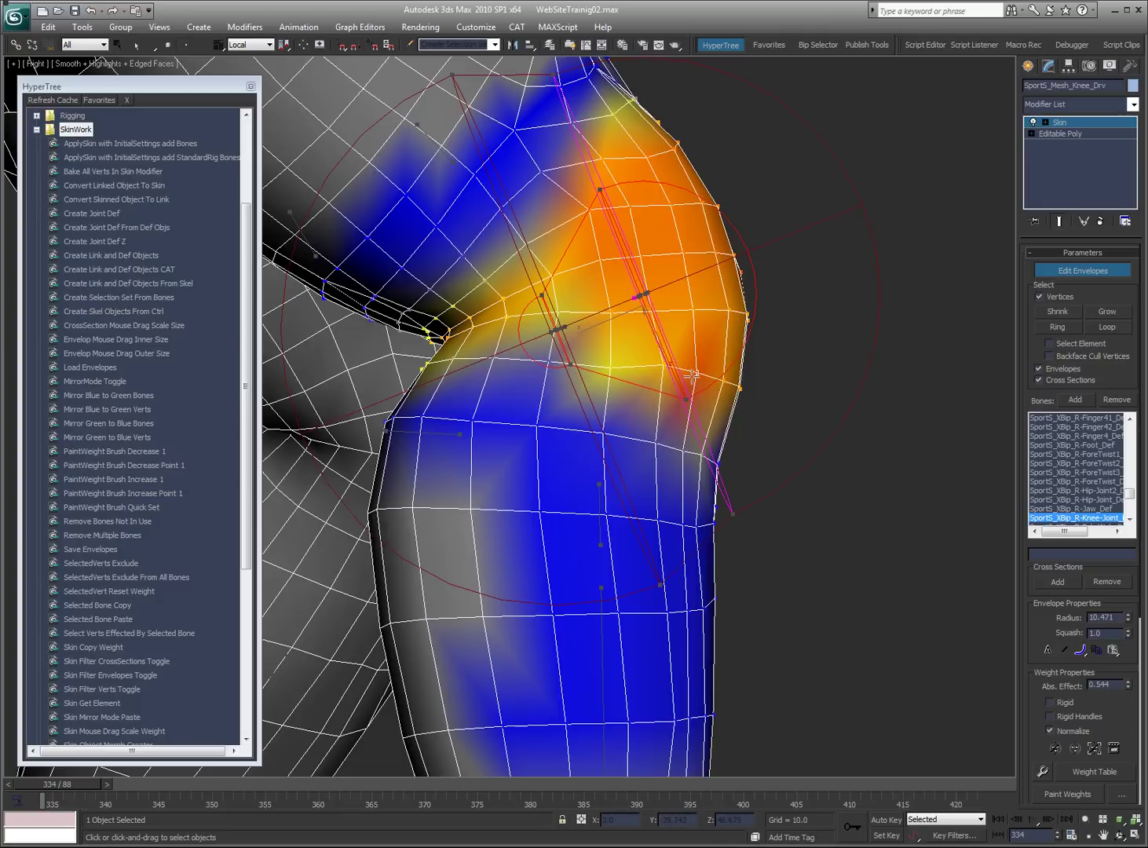
pyautogui.click(609, 368)
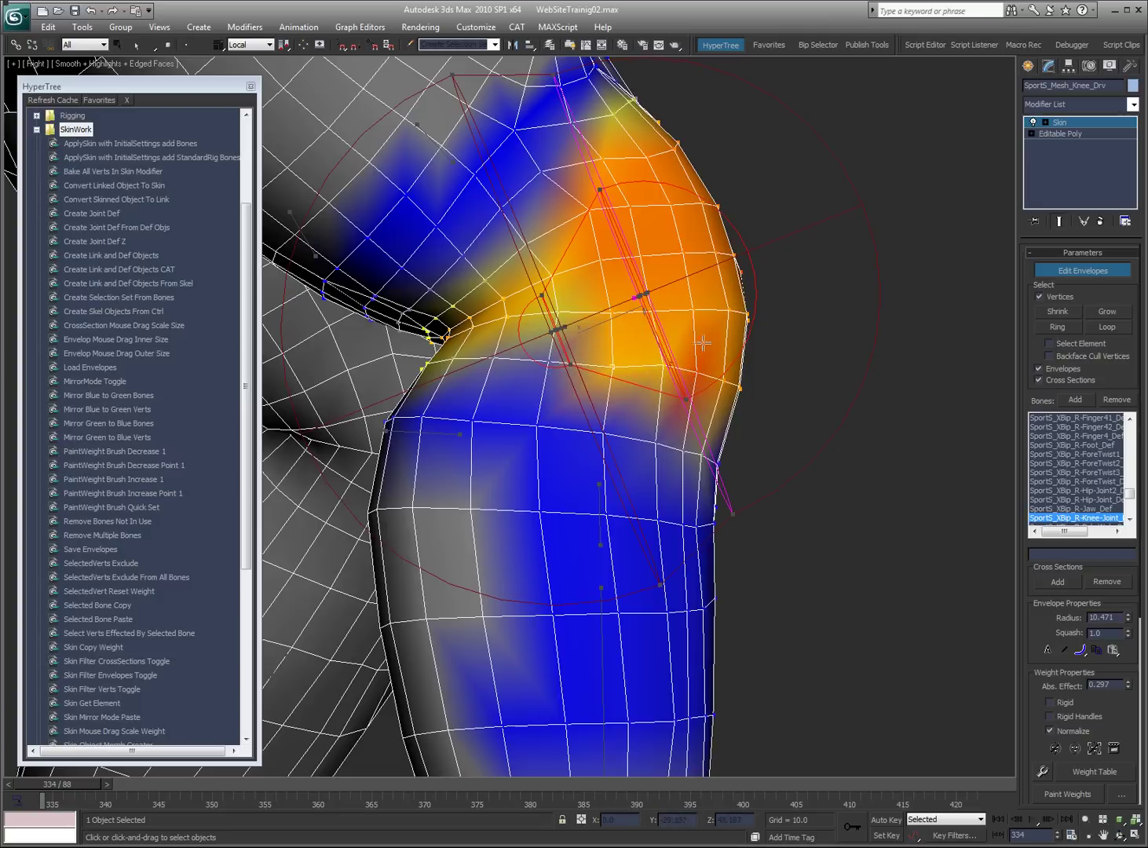
pyautogui.click(444, 420)
pyautogui.moveTo(443, 420); pyautogui.dragTo(581, 353)
# - Select the vertices around the right knee in the side view, interactively scale their weights, and clear the selection
pyautogui.scroll(-3, 835, 522)
pyautogui.moveTo(827, 204); pyautogui.dragTo(612, 494)
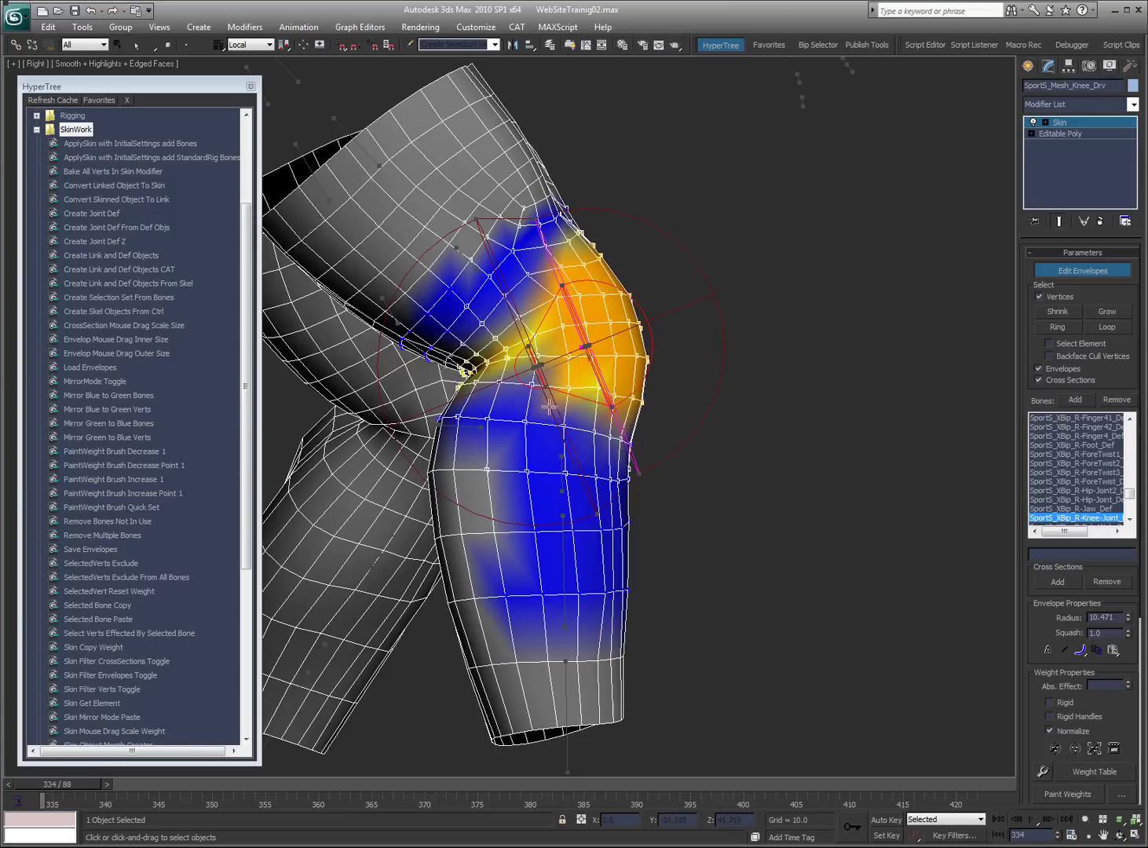
pyautogui.press('w')
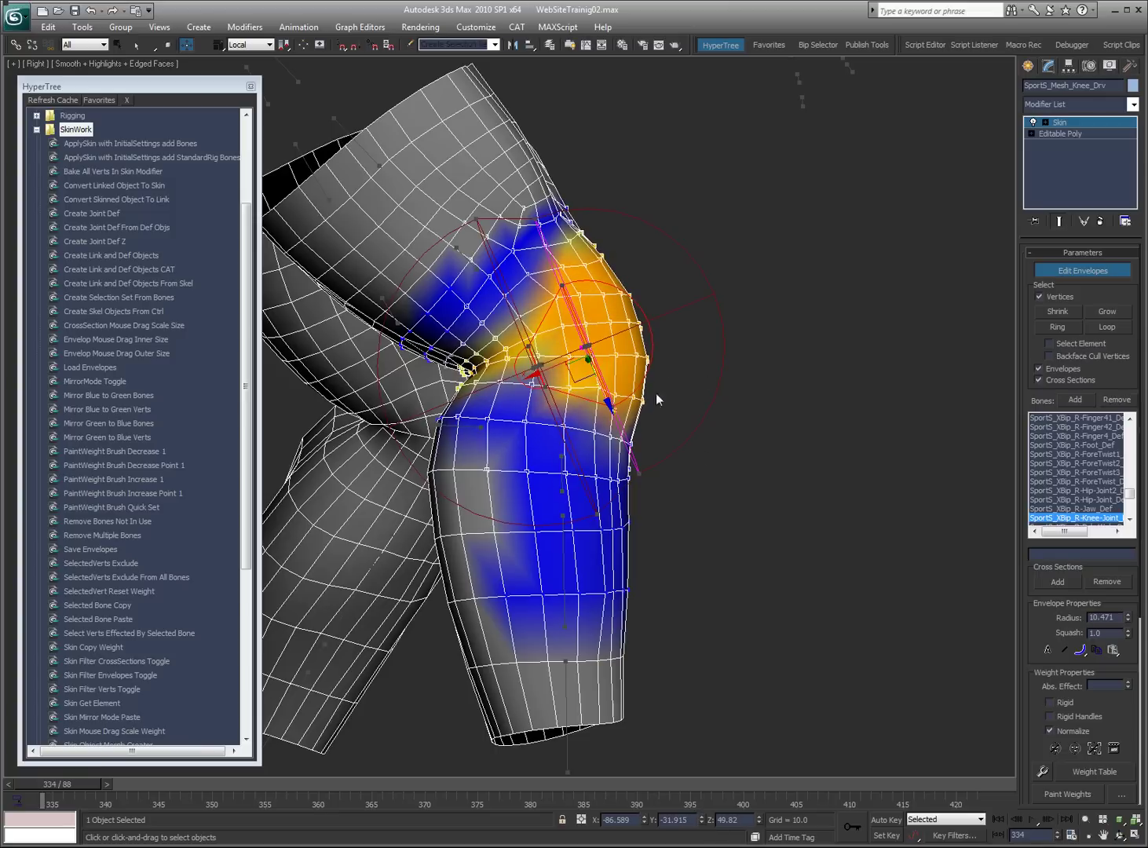
pyautogui.click(771, 429)
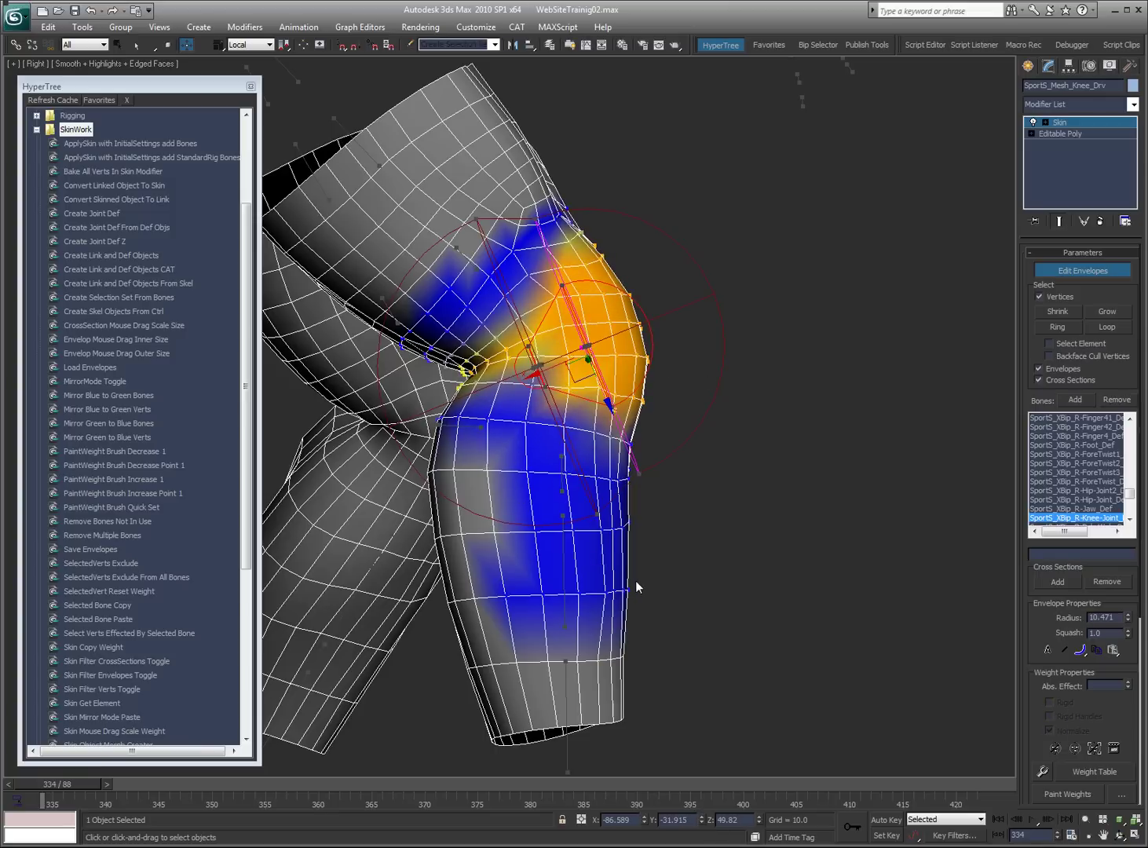
# - Select the single vertex at the front of the lower kneecap and interactively adjust its weight
pyautogui.click(613, 396)
pyautogui.press('q')
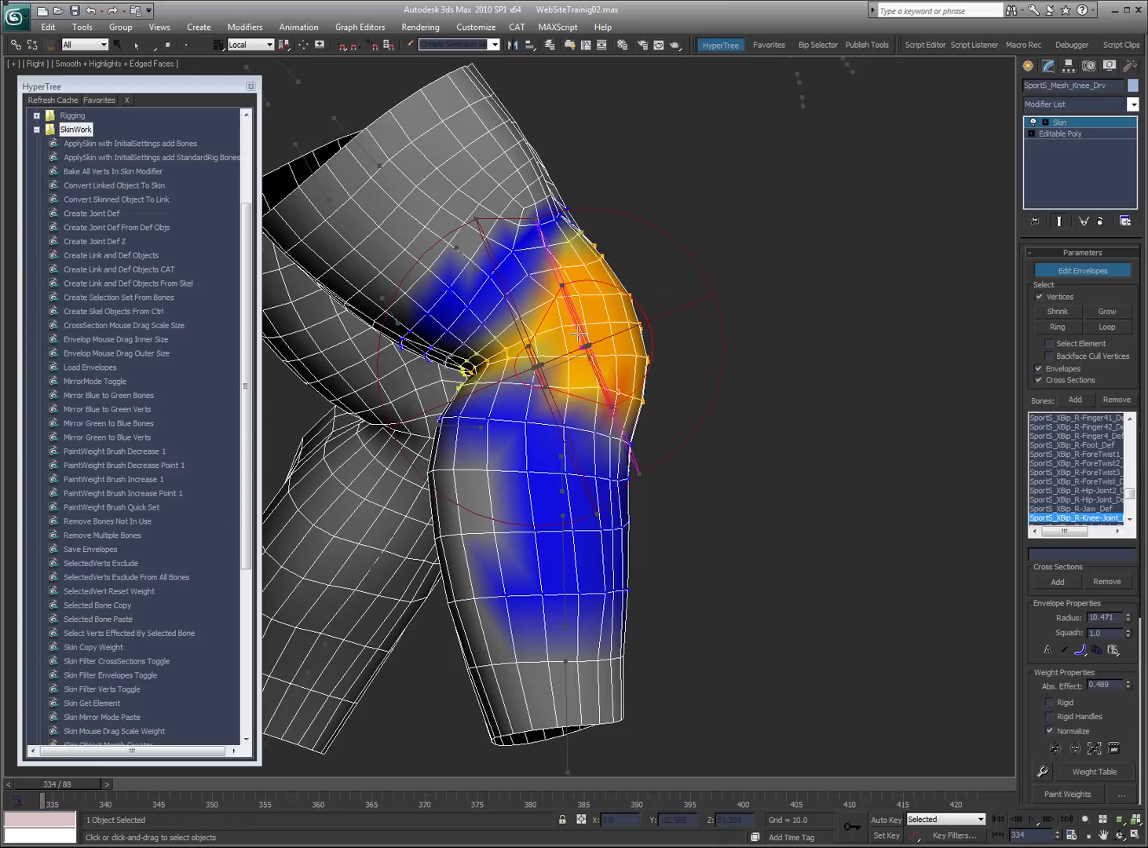
pyautogui.press('w')
# - Select all vertices around the right knee from a front angle and interactively scale their weights
pyautogui.keyDown('alt'); pyautogui.moveTo(718, 524); pyautogui.dragTo(538, 542, button='middle'); pyautogui.keyUp('alt')
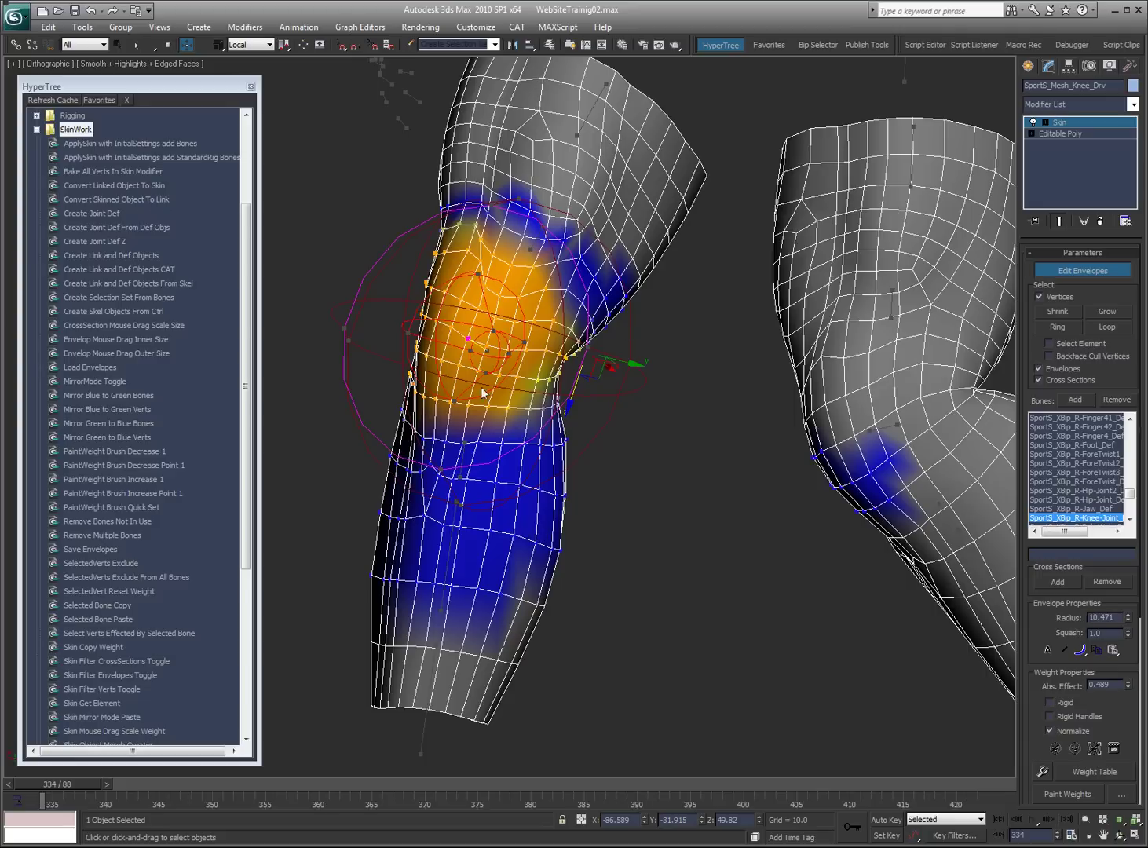
pyautogui.moveTo(364, 185); pyautogui.dragTo(610, 384)
pyautogui.press('q')
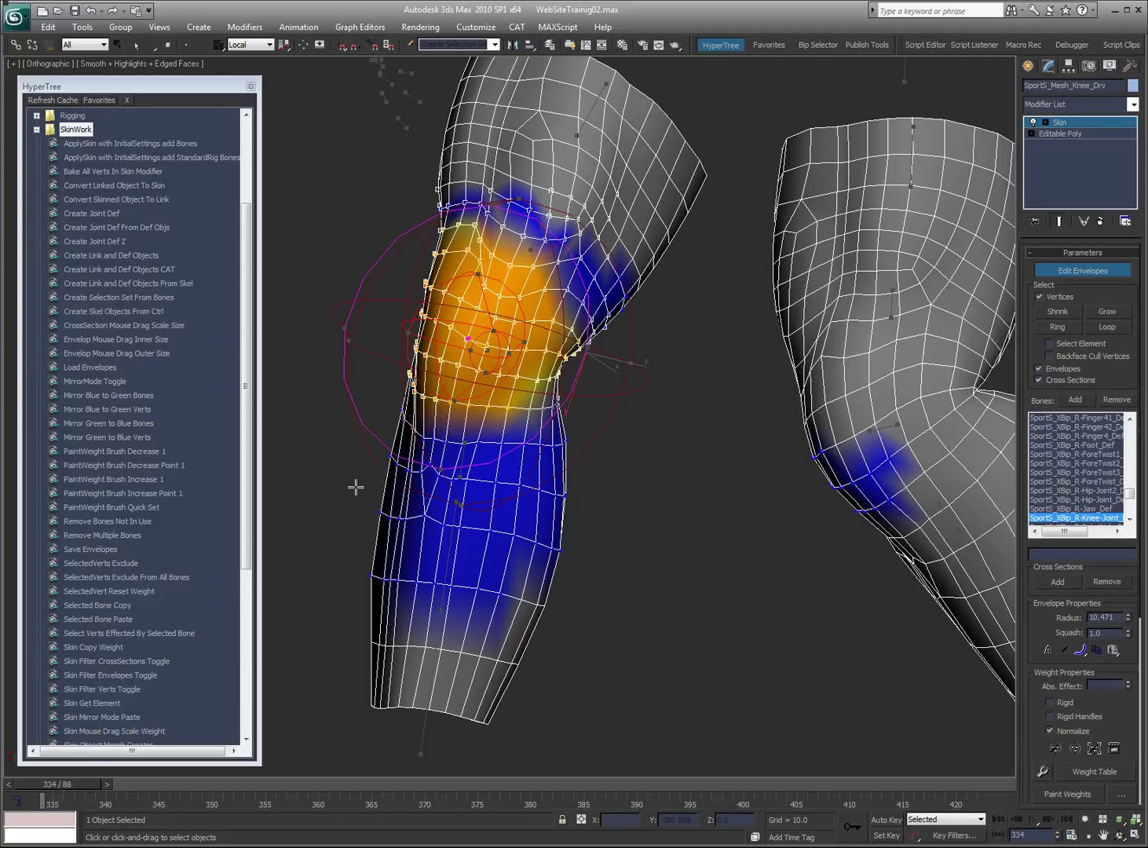
pyautogui.press('w')
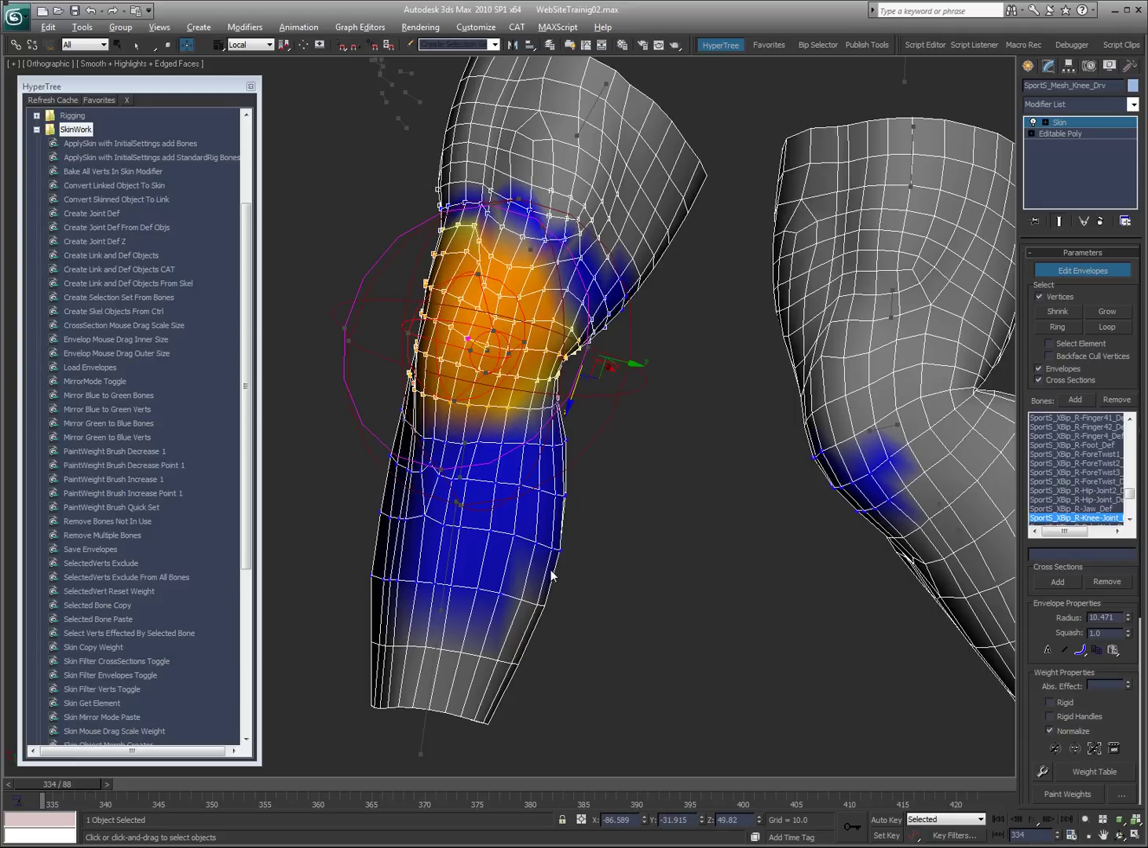
pyautogui.keyDown('alt'); pyautogui.moveTo(554, 577); pyautogui.dragTo(647, 574, button='middle'); pyautogui.keyUp('alt')
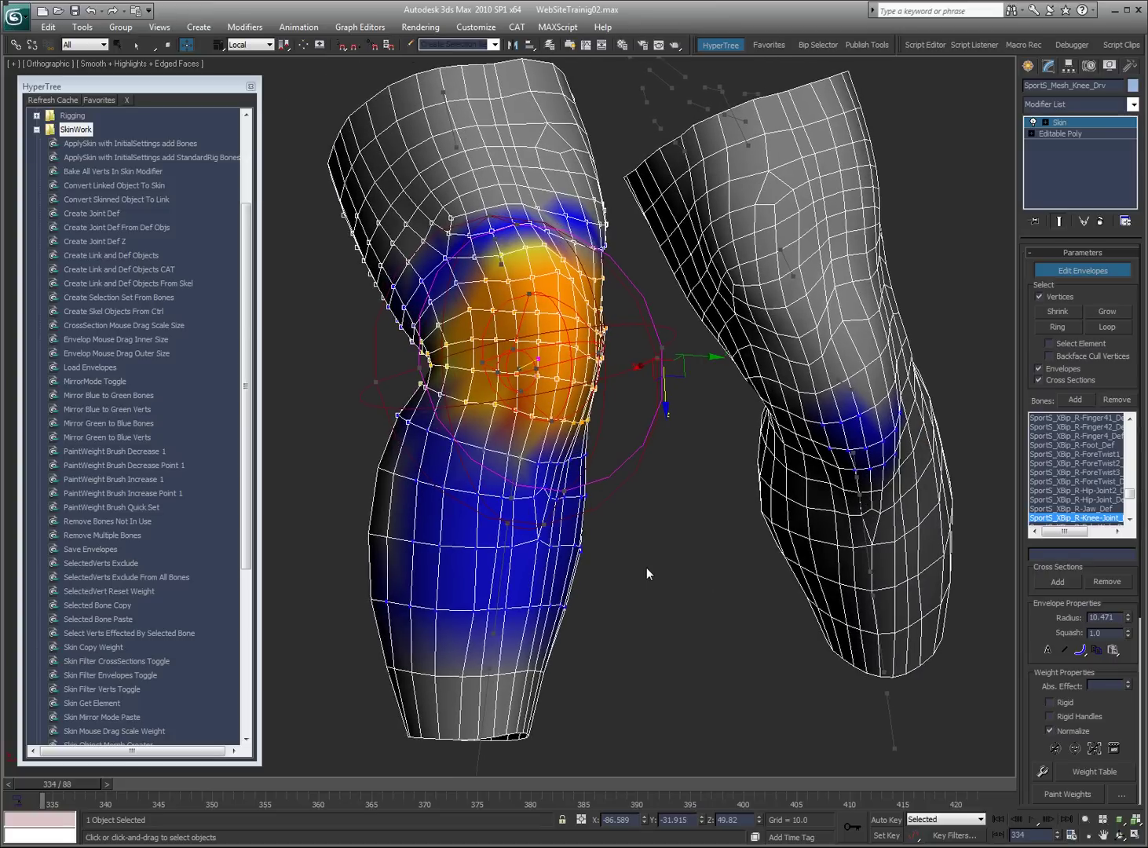
# - Open the Skin Quick Weight tool, place its Set Vertex Weight dialog beside the knee, and select one kneecap vertex
pyautogui.rightClick(641, 578)
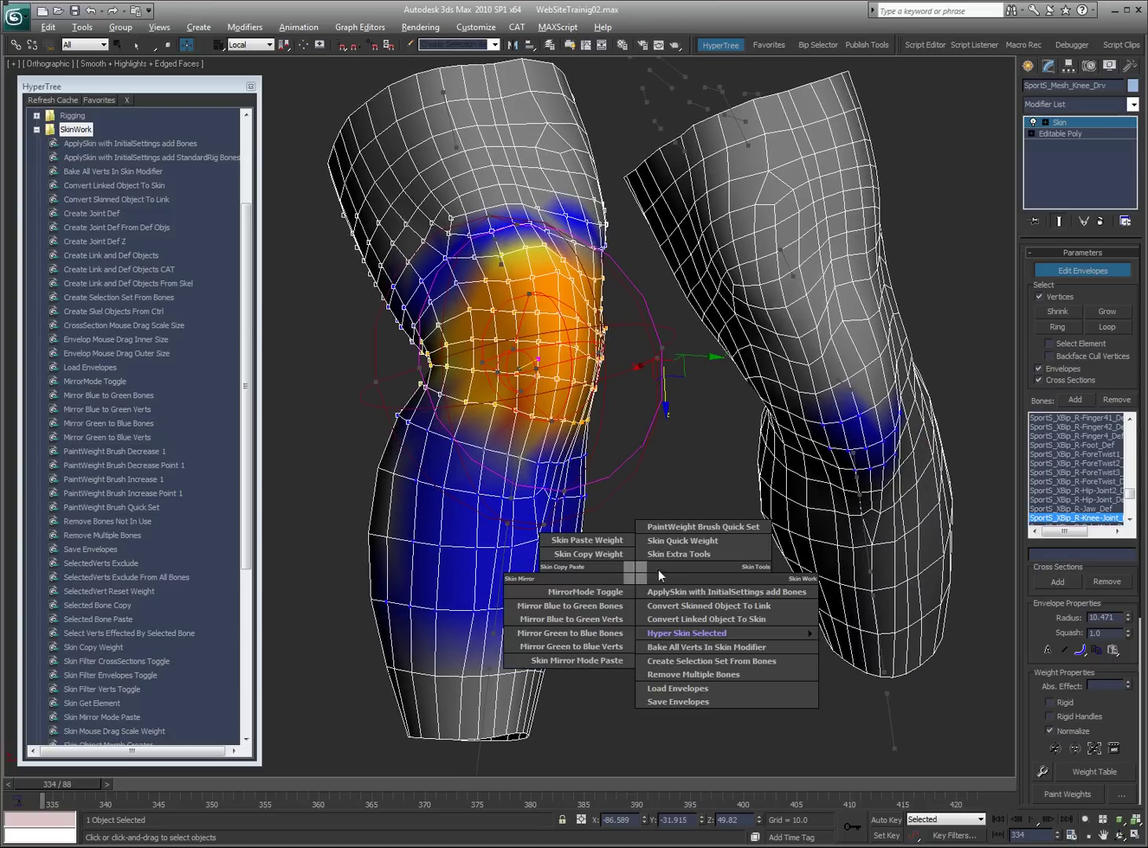
pyautogui.click(668, 540)
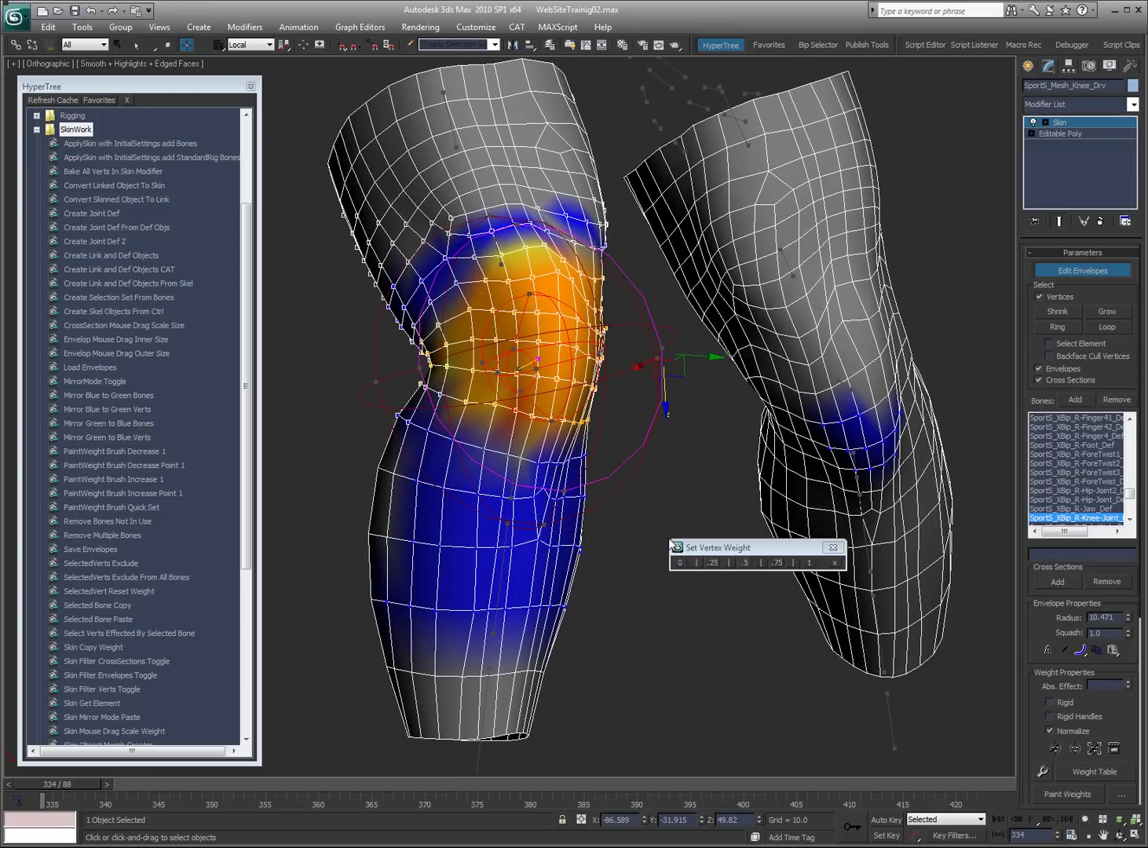
pyautogui.moveTo(753, 549); pyautogui.dragTo(657, 311)
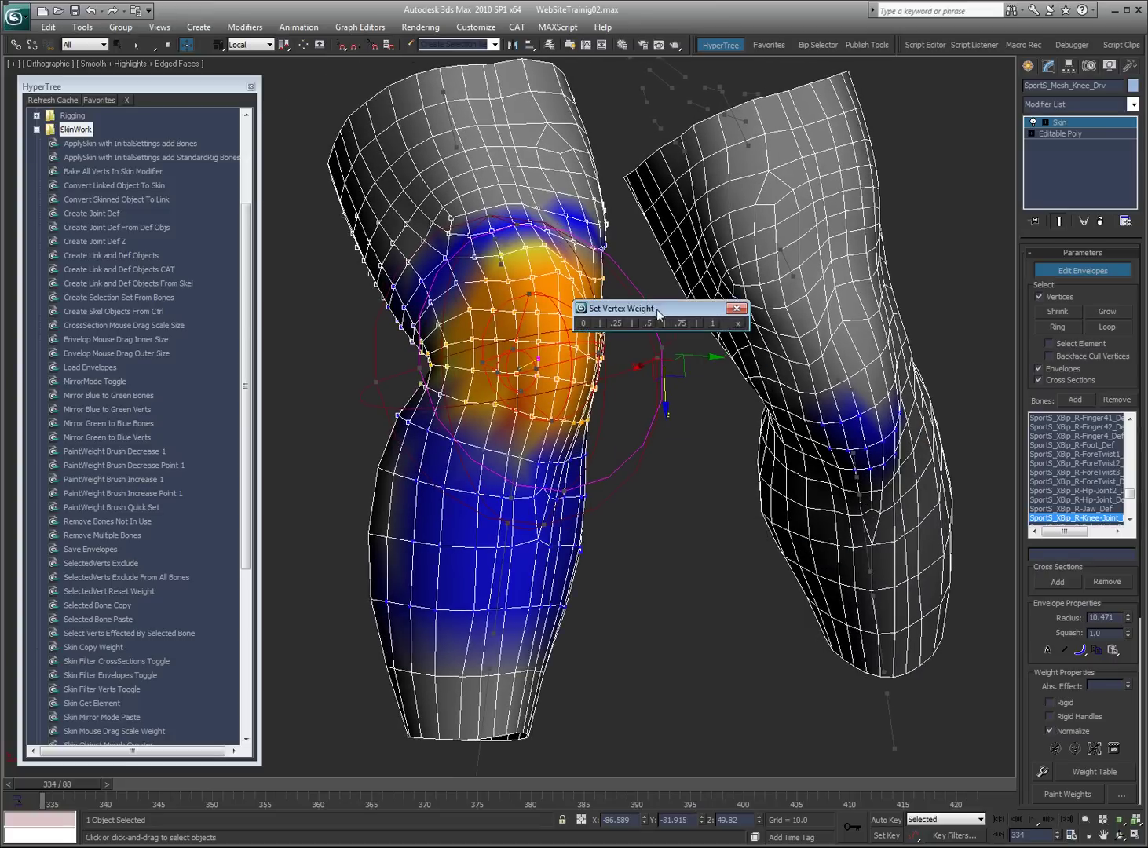
pyautogui.click(685, 486)
pyautogui.click(536, 313)
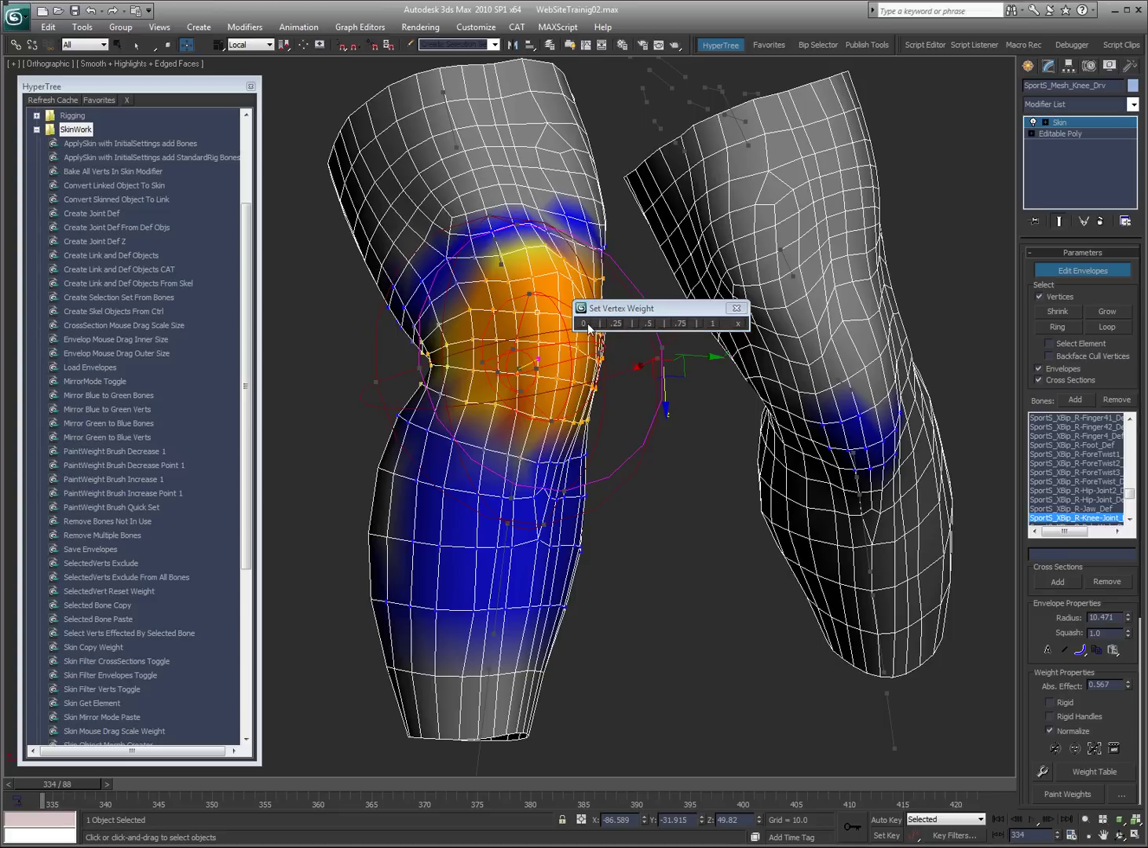
# - Try the preset weights 1, .5, .75 and .25 on the selected kneecap vertex, finish with 1, and close the dialog
pyautogui.click(712, 324)
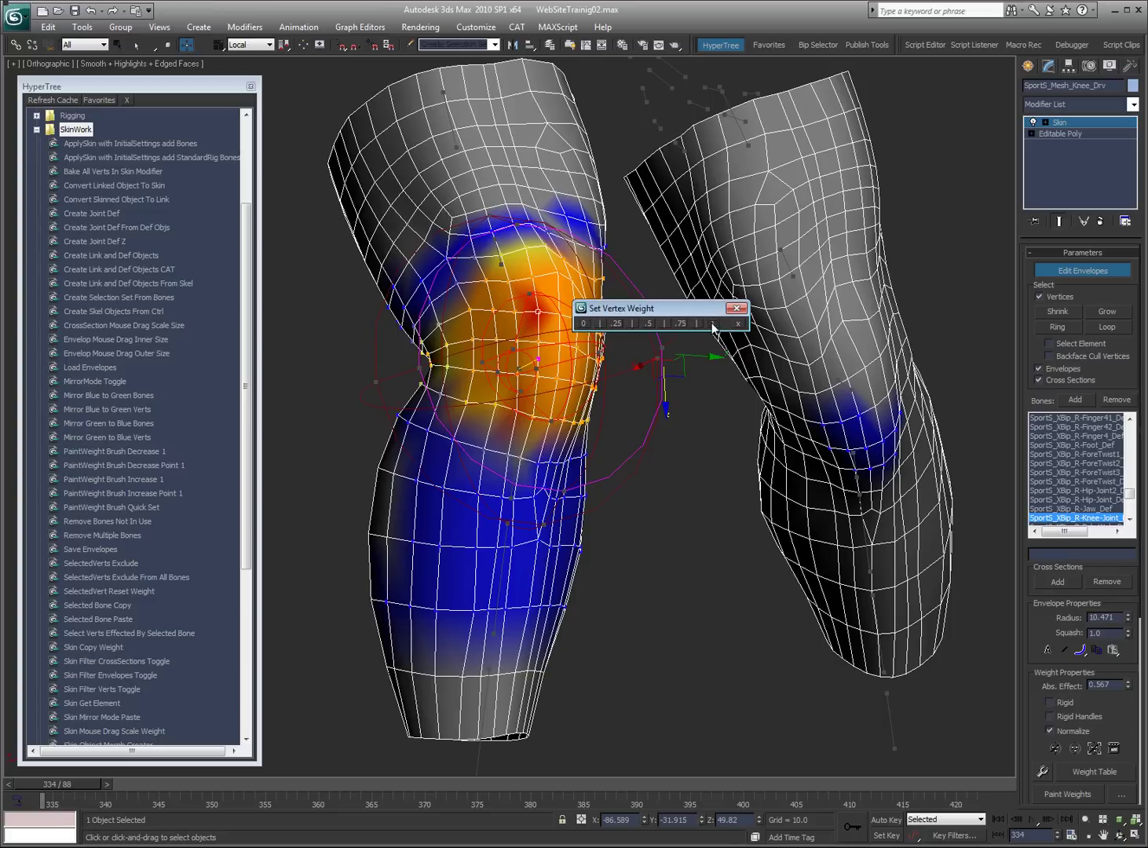
pyautogui.click(649, 324)
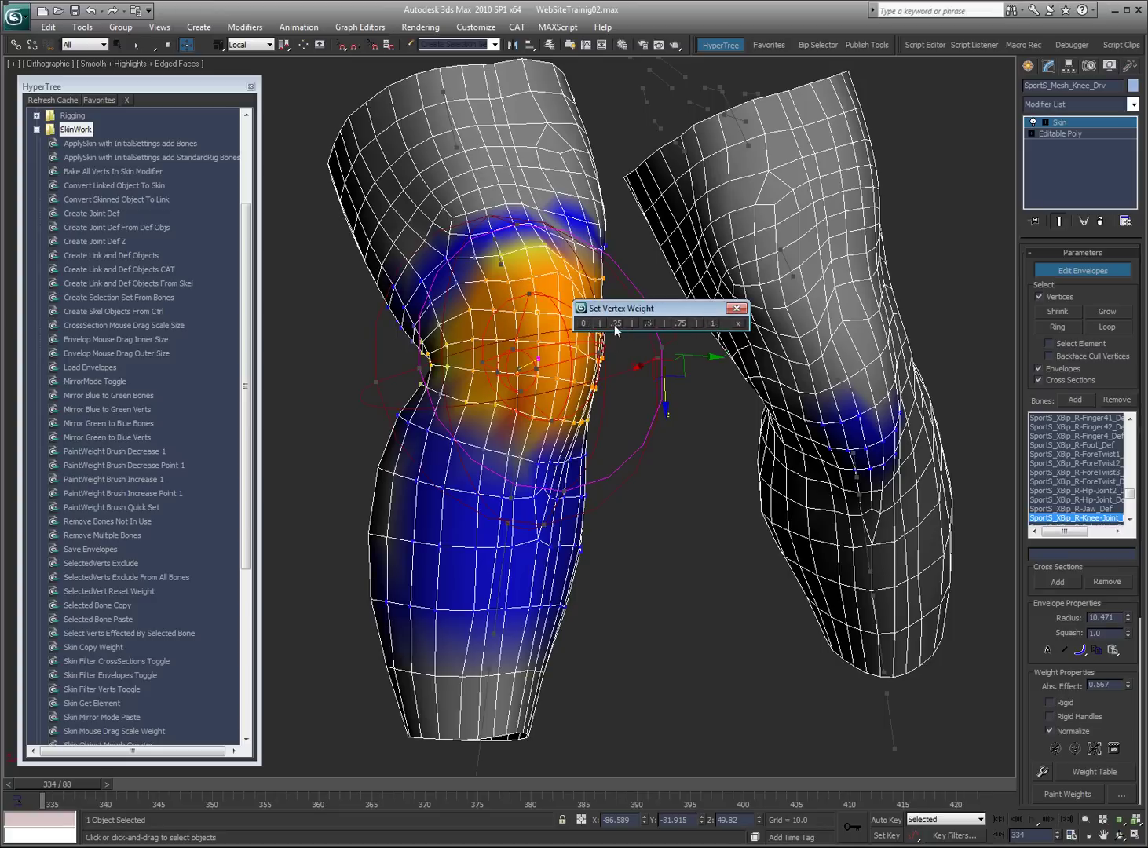
pyautogui.click(682, 324)
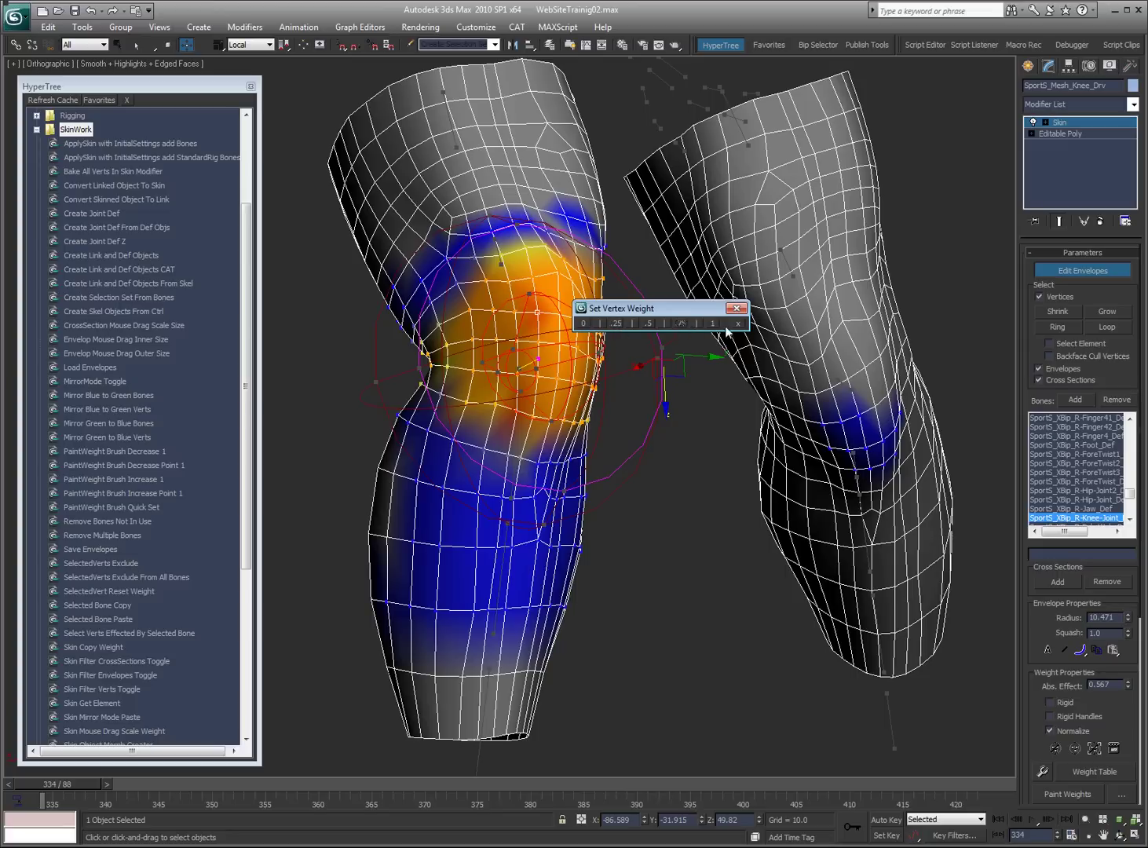
pyautogui.click(601, 325)
pyautogui.click(614, 324)
pyautogui.click(712, 323)
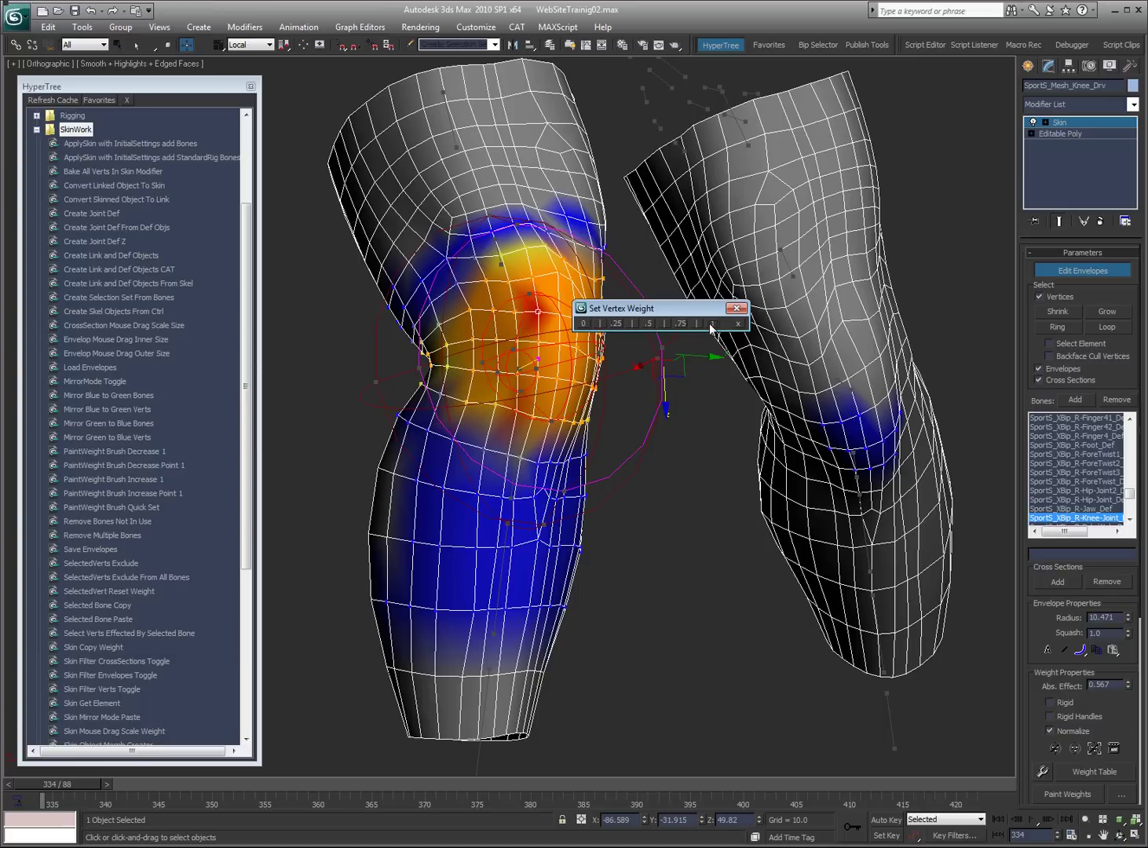
pyautogui.click(738, 324)
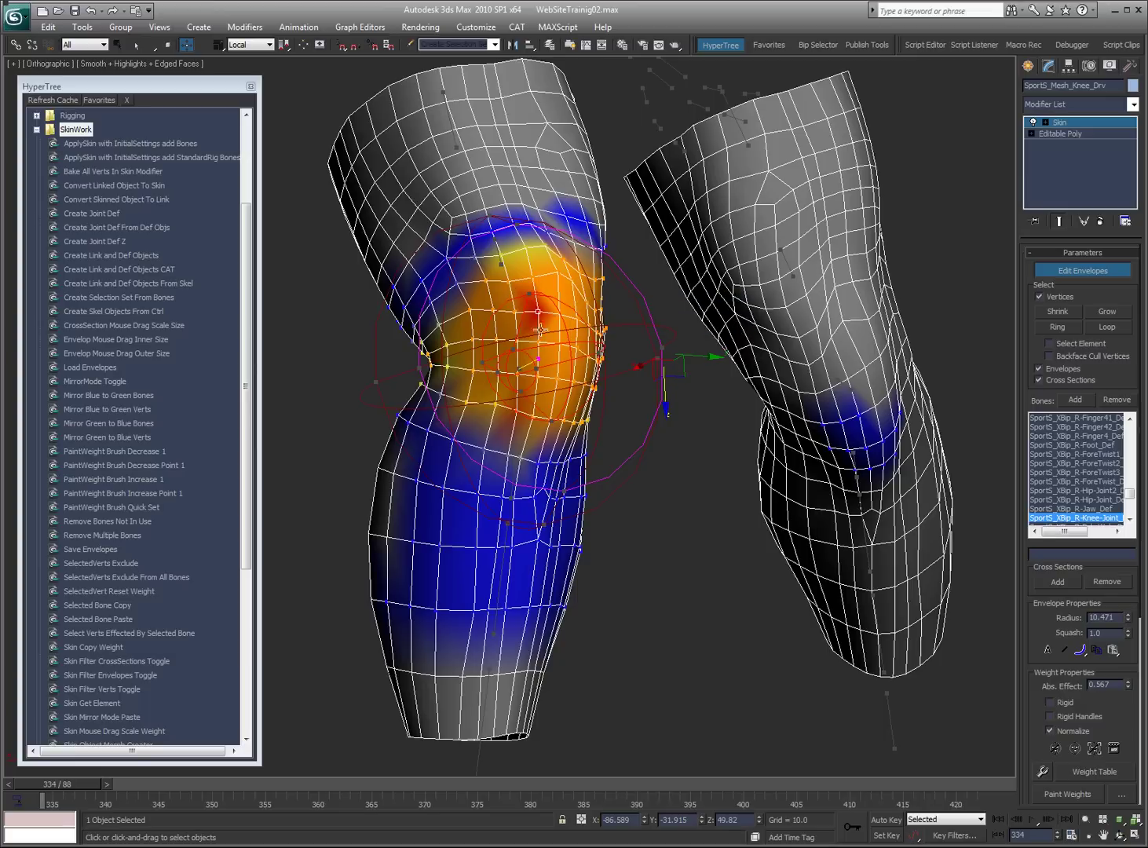
# - Run the MirrorMode Toggle script to enable Skin mirror mode and bring the Mirror Parameters into view
pyautogui.keyDown('alt'); pyautogui.moveTo(562, 432); pyautogui.dragTo(596, 420, button='middle'); pyautogui.keyUp('alt')
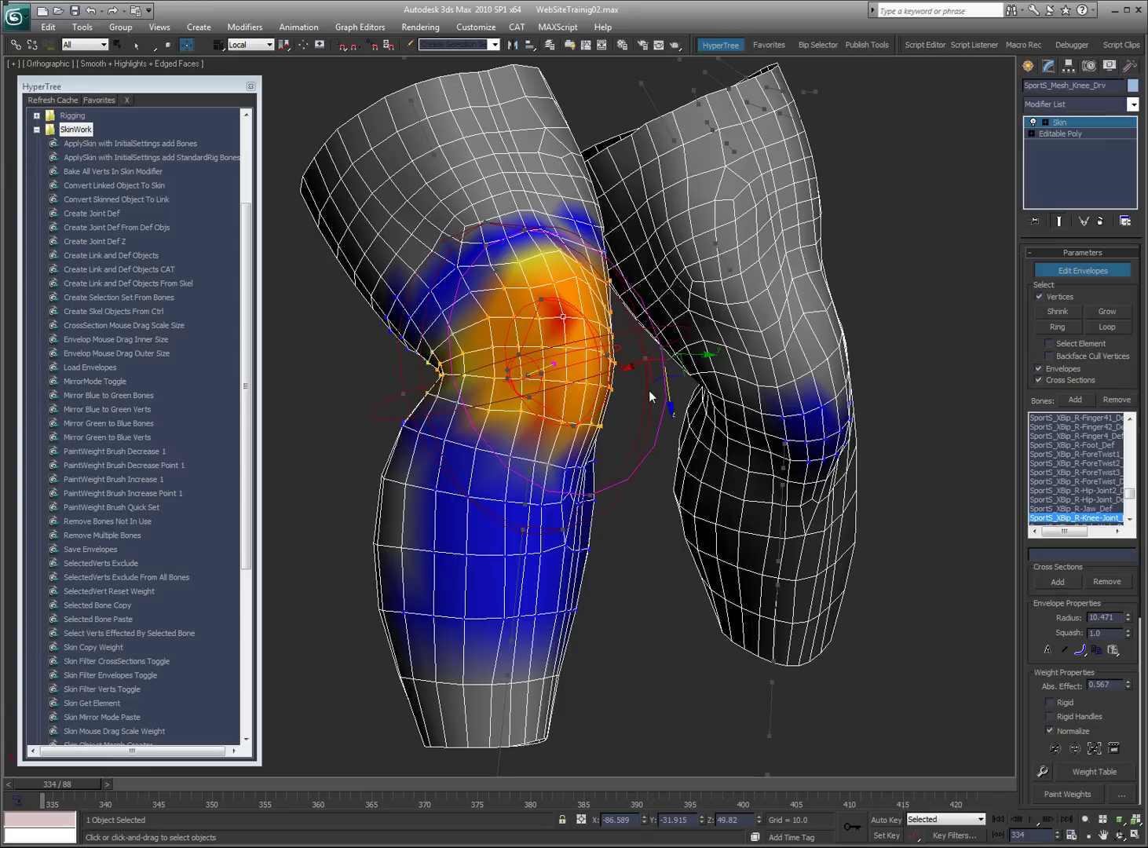
pyautogui.click(663, 457)
pyautogui.doubleClick(73, 380)
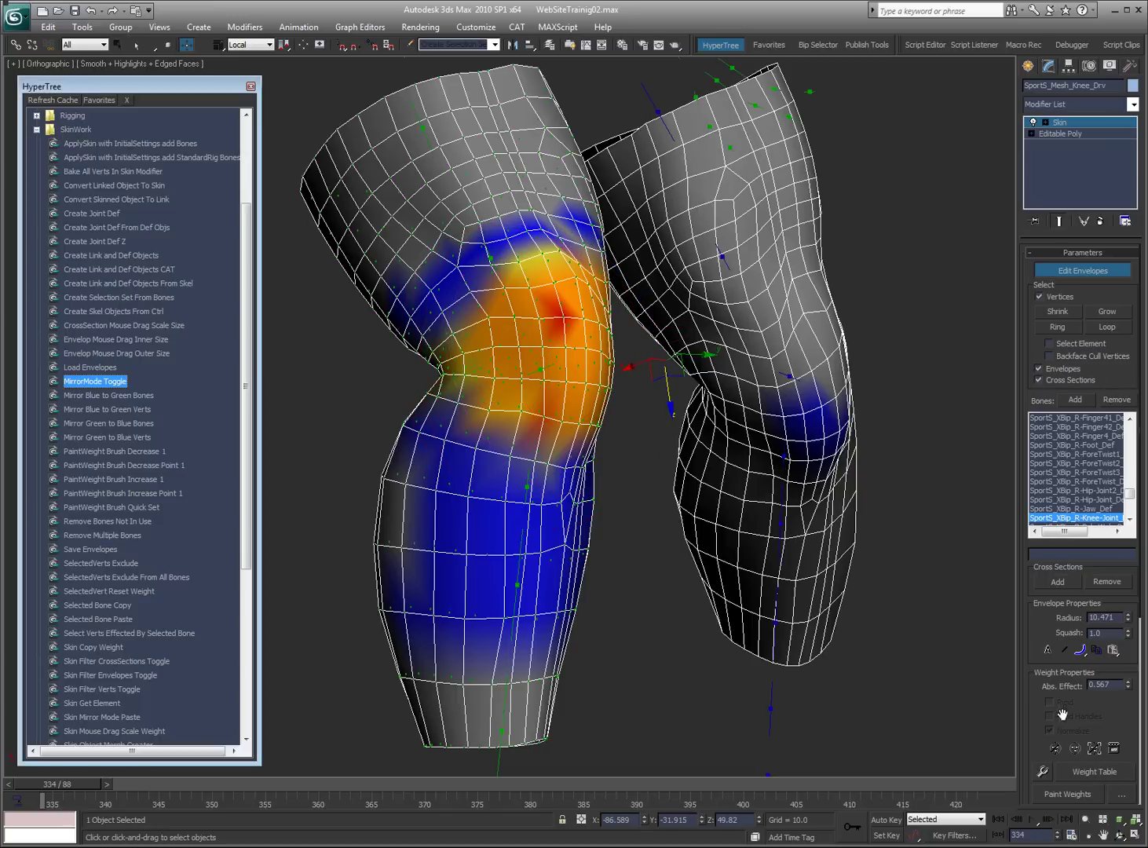
pyautogui.moveTo(1039, 719)
pyautogui.mouseDown()
pyautogui.moveTo(1021, 619)
pyautogui.moveTo(1021, 491)
pyautogui.mouseUp()
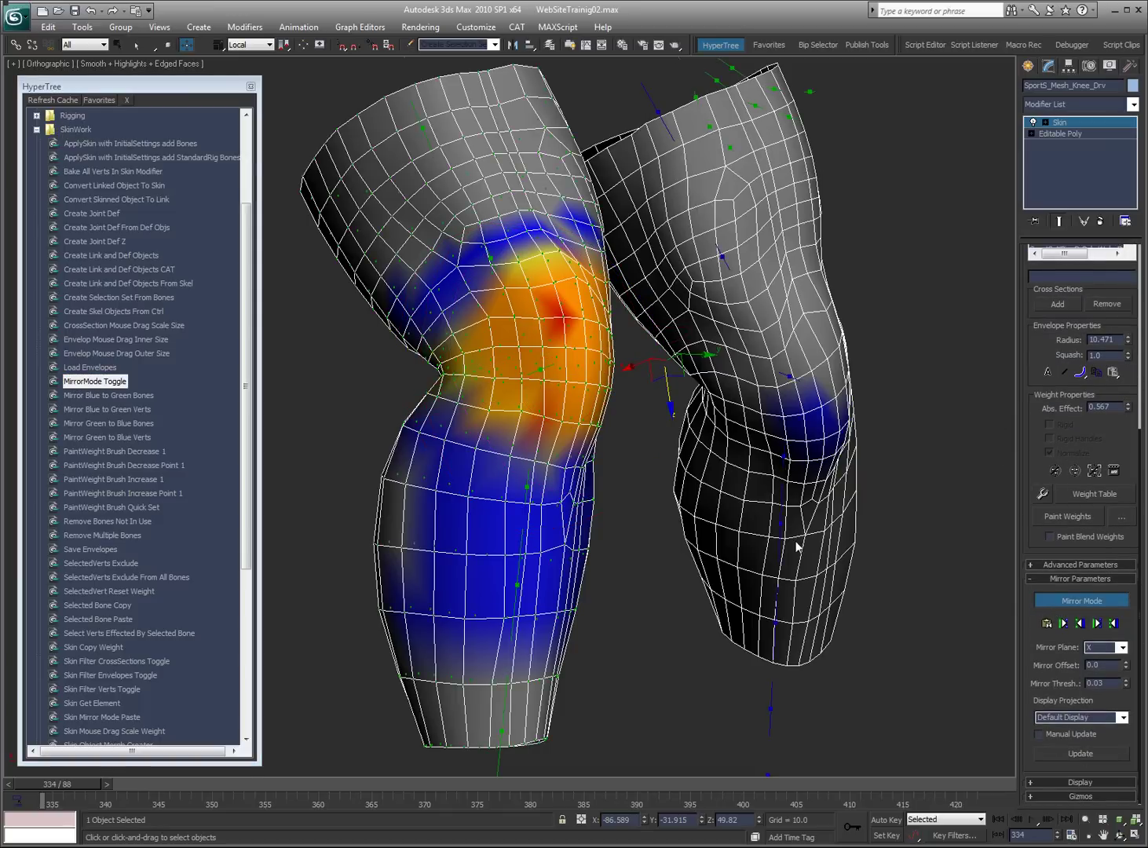
# - Toggle the Skin modifier's mirror mode off and on several times, leaving it enabled
pyautogui.hotkey('alt', 'm')
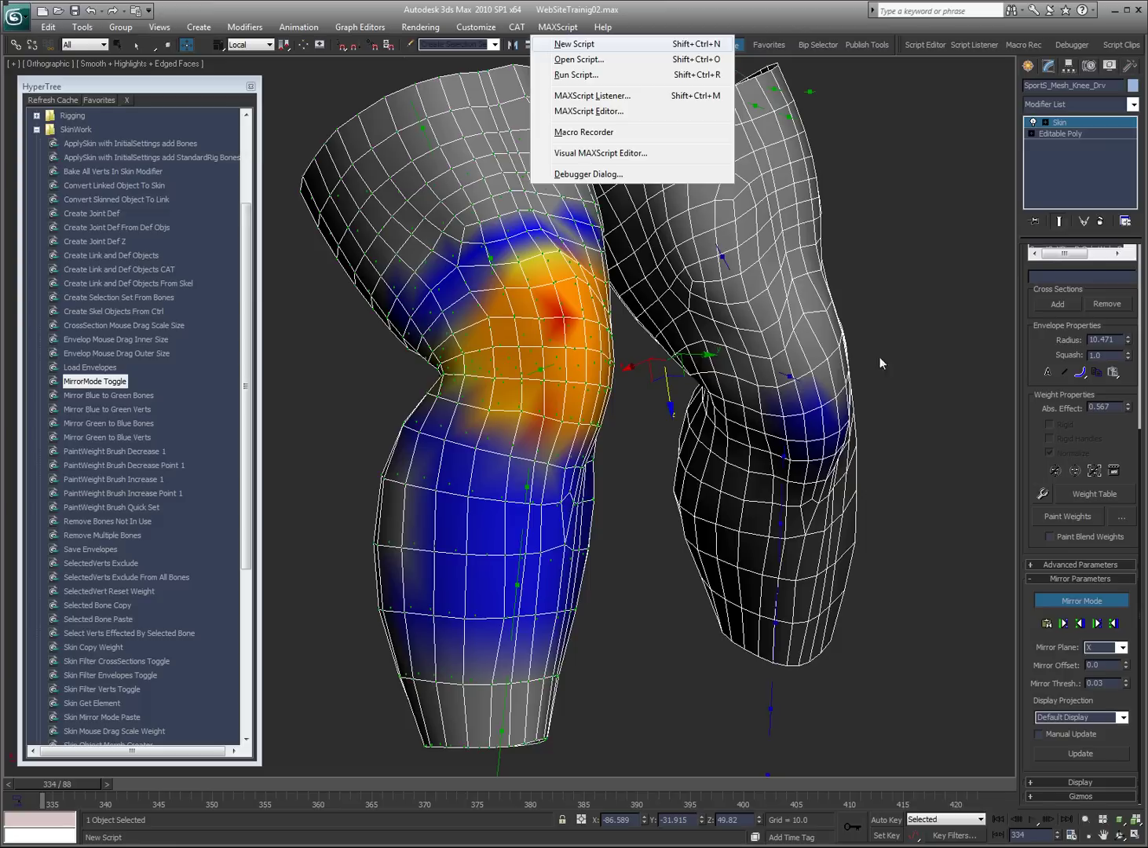
pyautogui.press('Escape')
pyautogui.hotkey('shift', 'm')
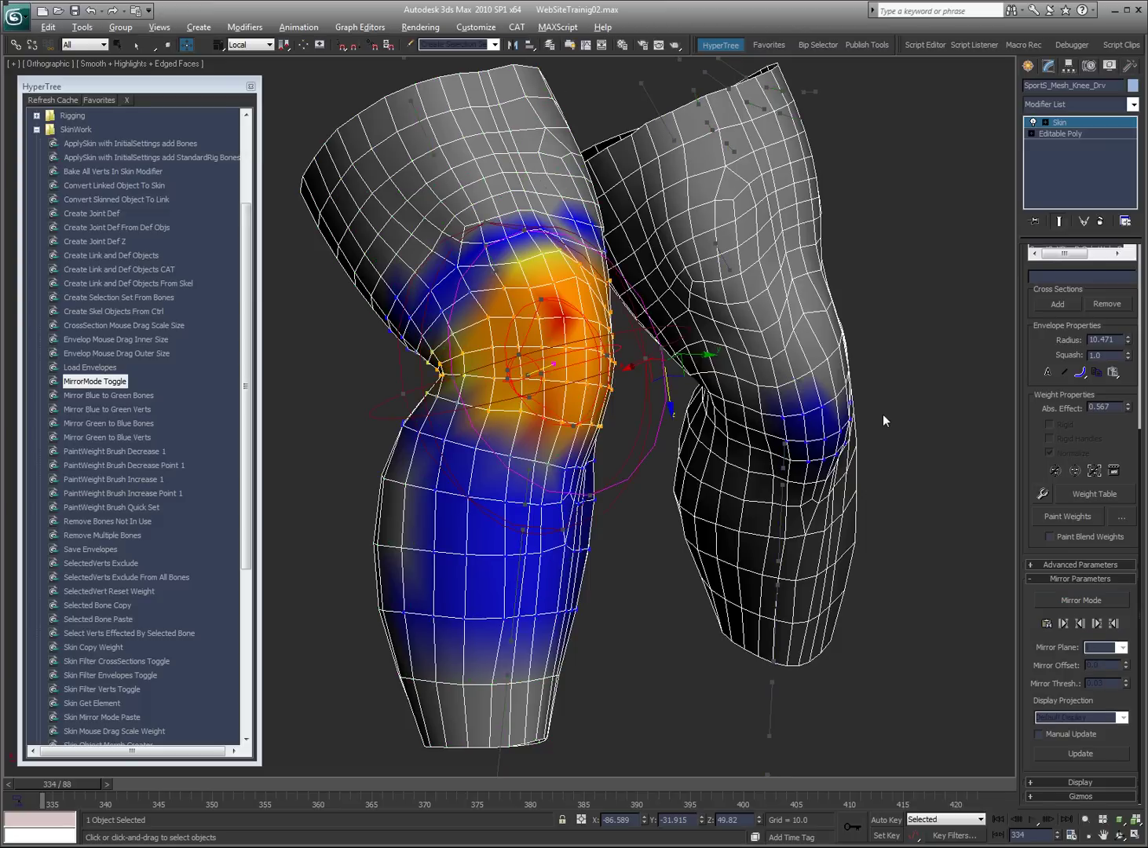
pyautogui.press('m')
pyautogui.press('m')
pyautogui.press('m')
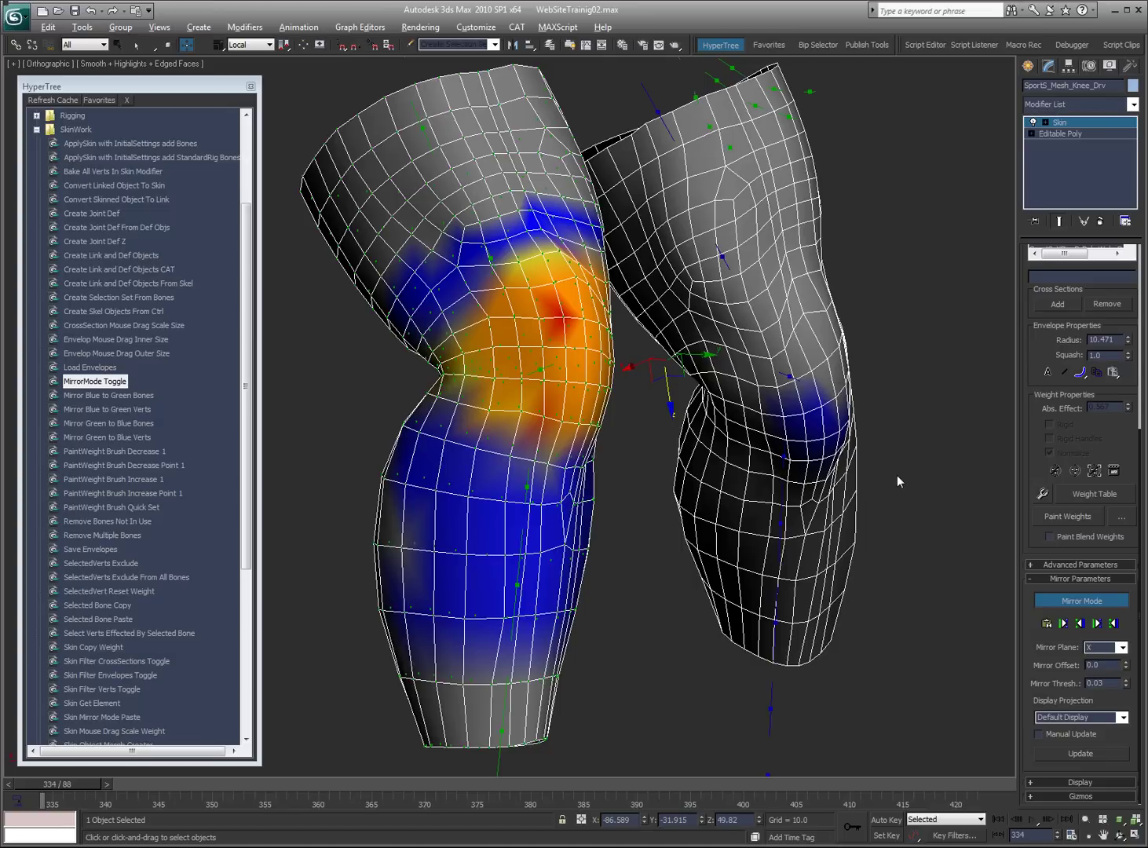
# - Turn off mirror mode and review the brush strength and size settings in Painter Options for the PaintWeight Brush Quick Set script
pyautogui.press('m')
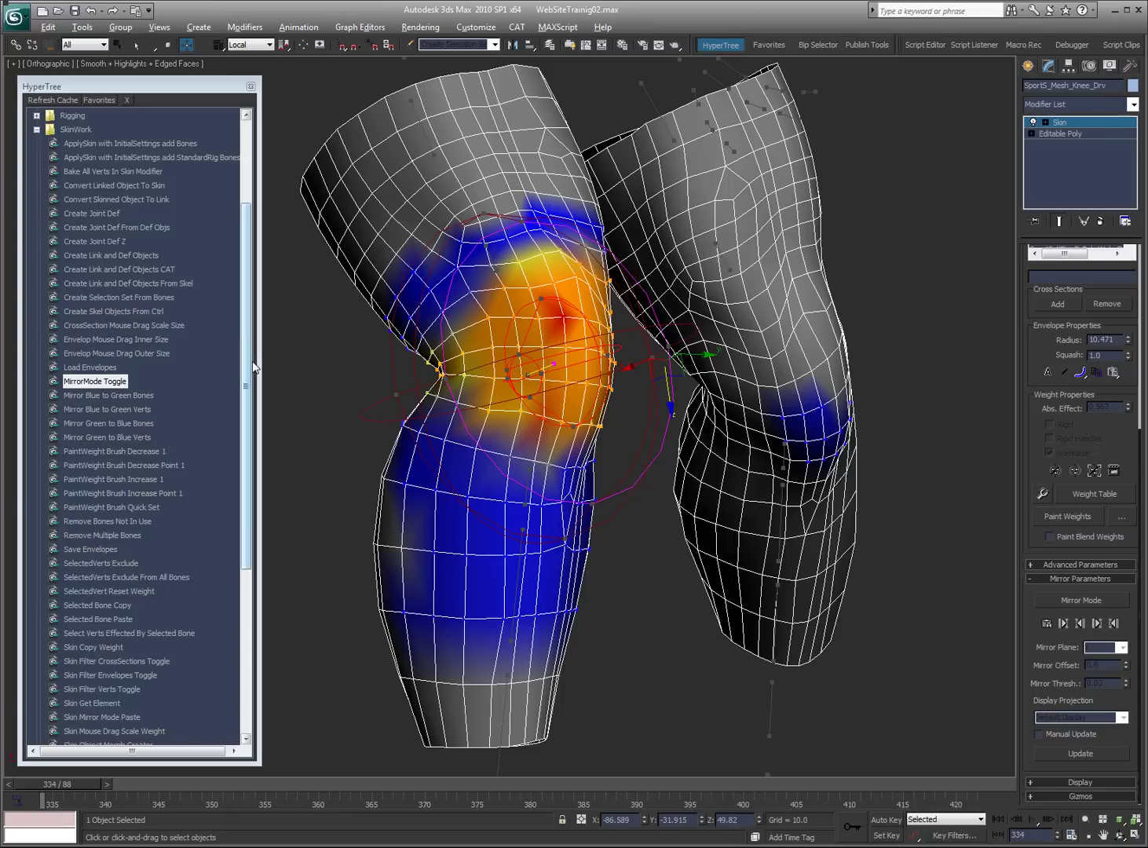
pyautogui.moveTo(247, 369); pyautogui.dragTo(255, 471)
pyautogui.click(155, 325)
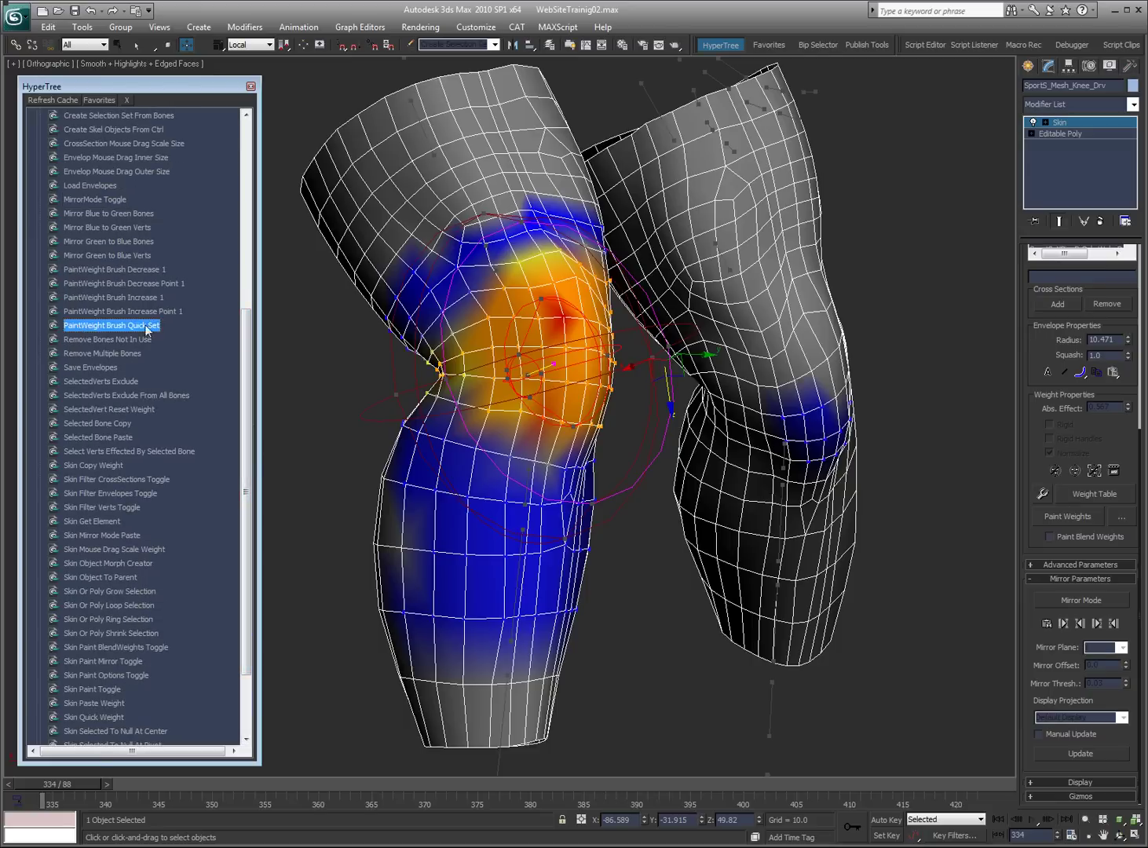
pyautogui.doubleClick(126, 330)
pyautogui.moveTo(310, 330)
pyautogui.mouseDown()
pyautogui.moveTo(490, 310)
pyautogui.moveTo(493, 328)
pyautogui.moveTo(320, 333)
pyautogui.moveTo(530, 331)
pyautogui.mouseUp()
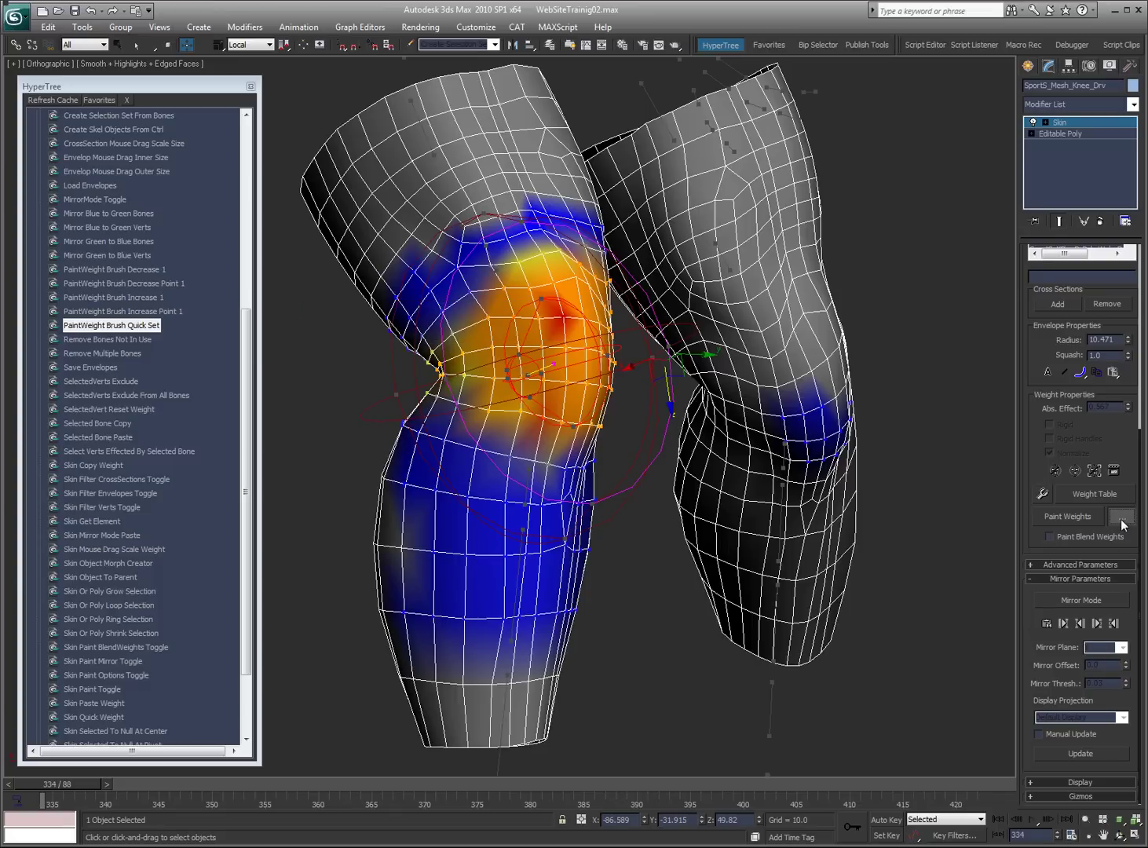
pyautogui.moveTo(1147, 149); pyautogui.dragTo(752, 130)
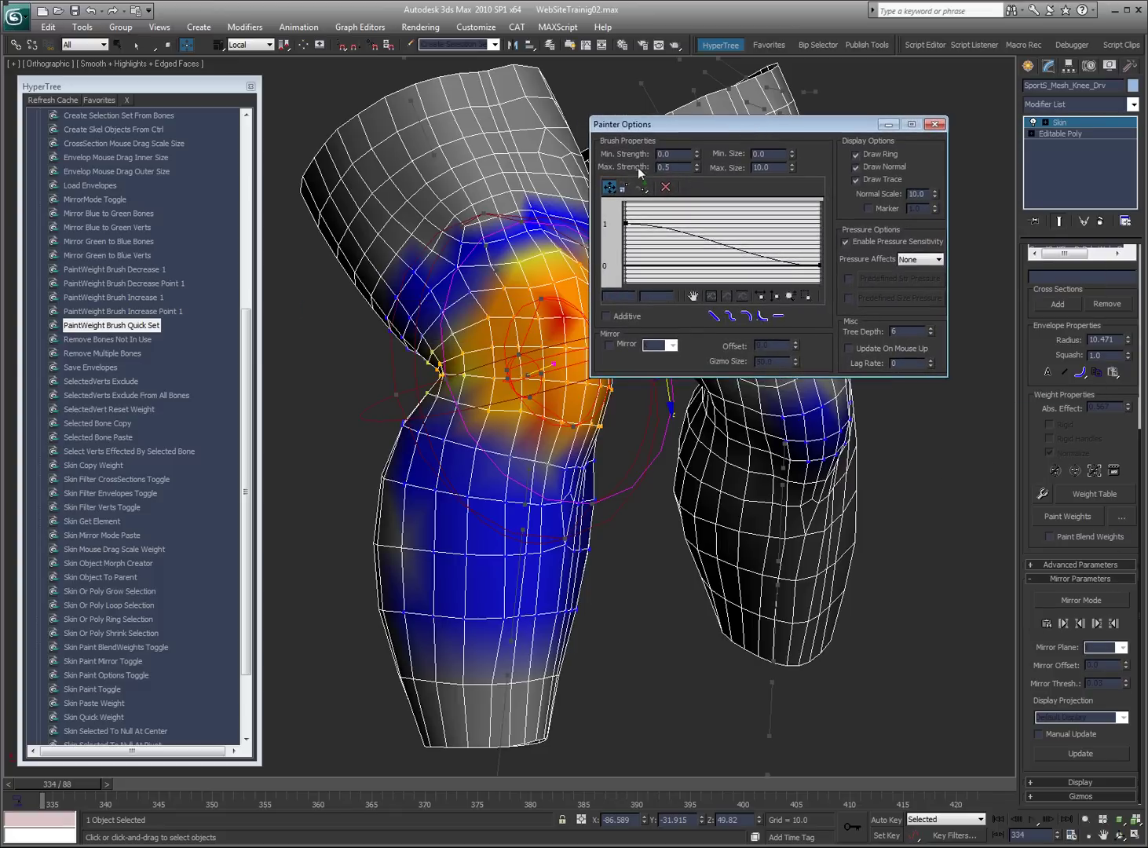
pyautogui.click(933, 125)
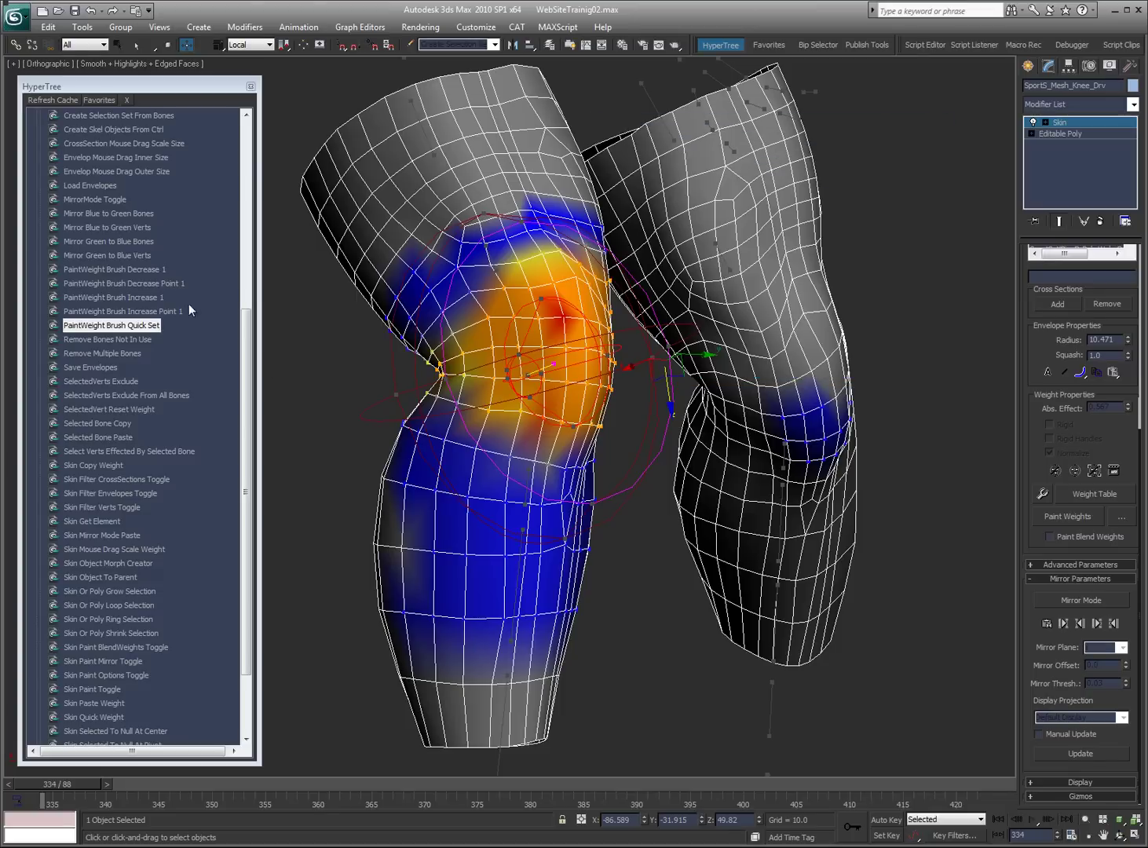
# - Check an arm bone in the Skin bone list and run the Remove Bones Not In Use script on the knee mesh
pyautogui.click(125, 343)
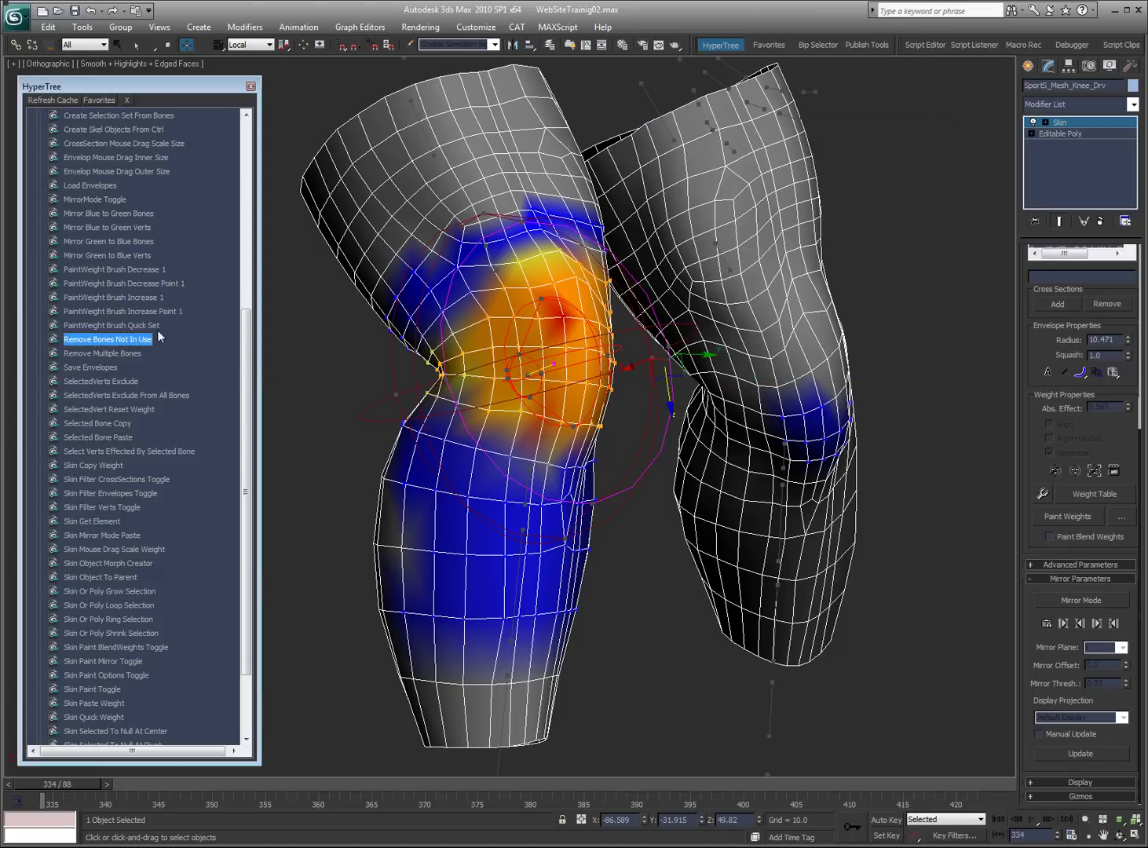
pyautogui.moveTo(1026, 301); pyautogui.dragTo(1026, 567)
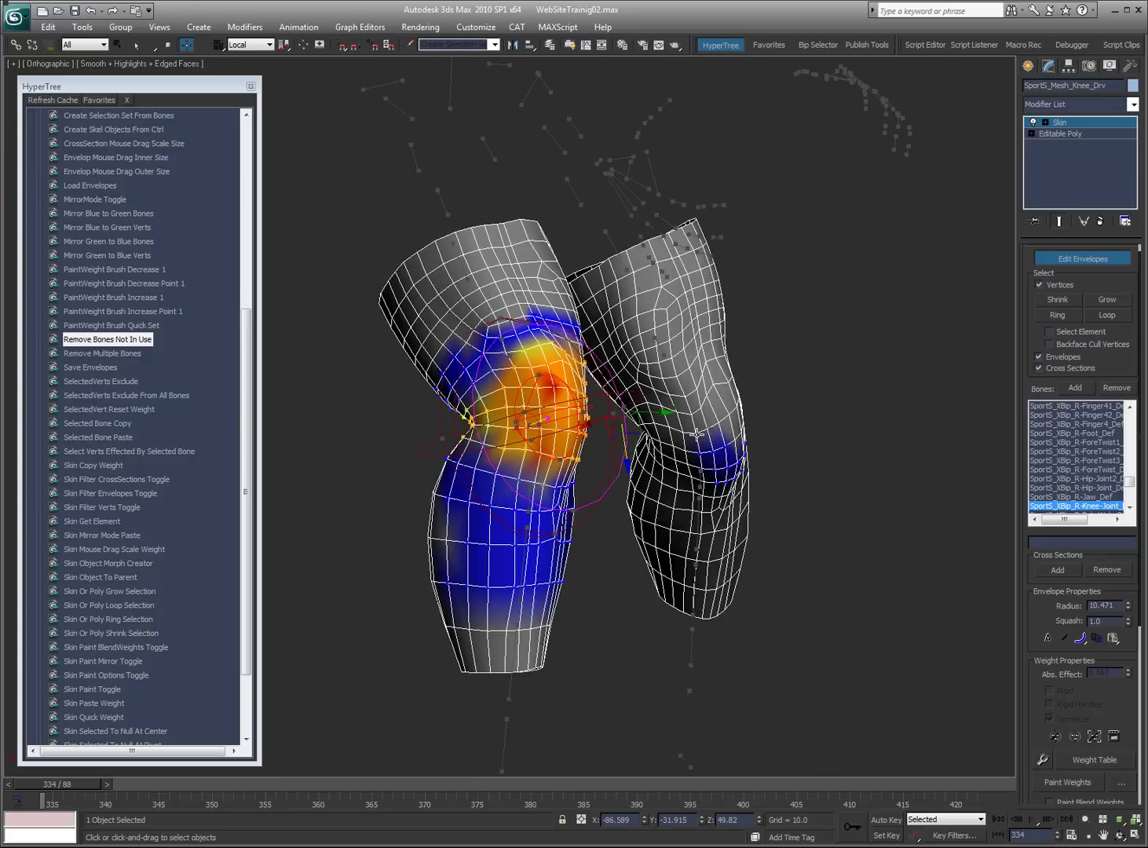
pyautogui.scroll(-5, 696, 432)
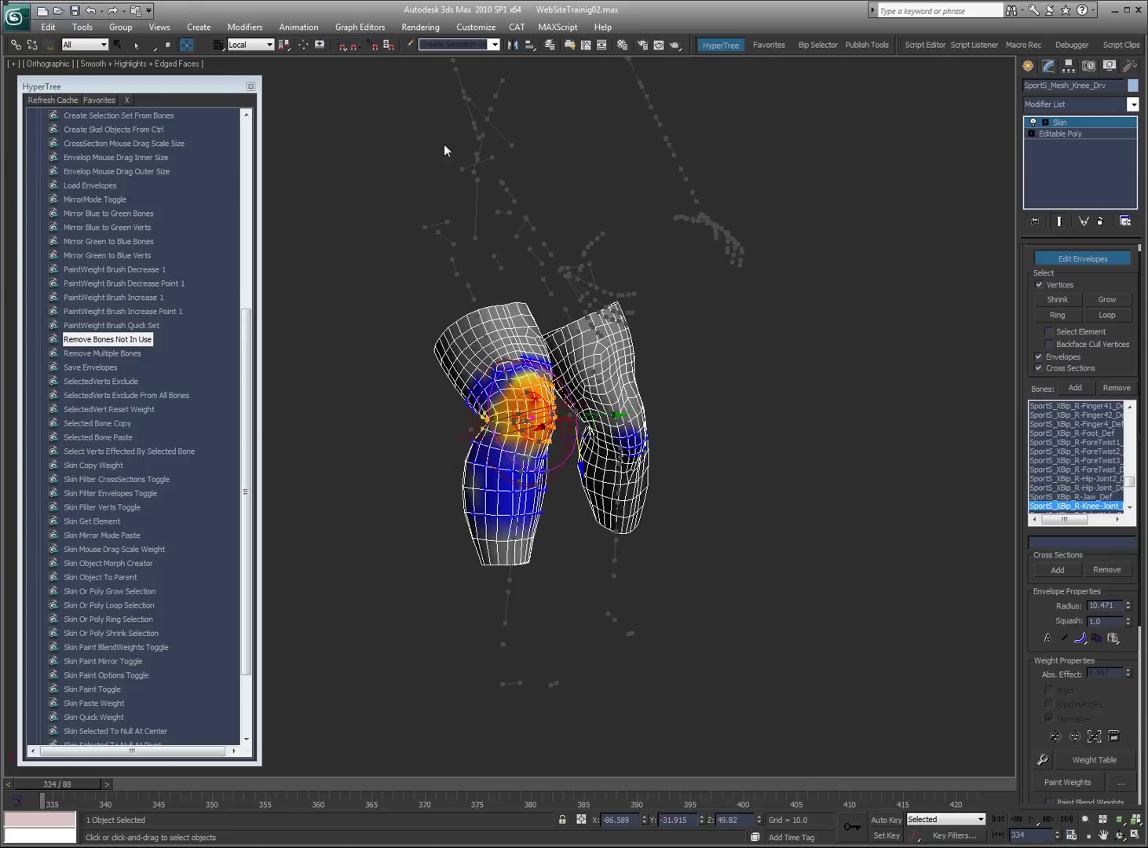
pyautogui.click(686, 179)
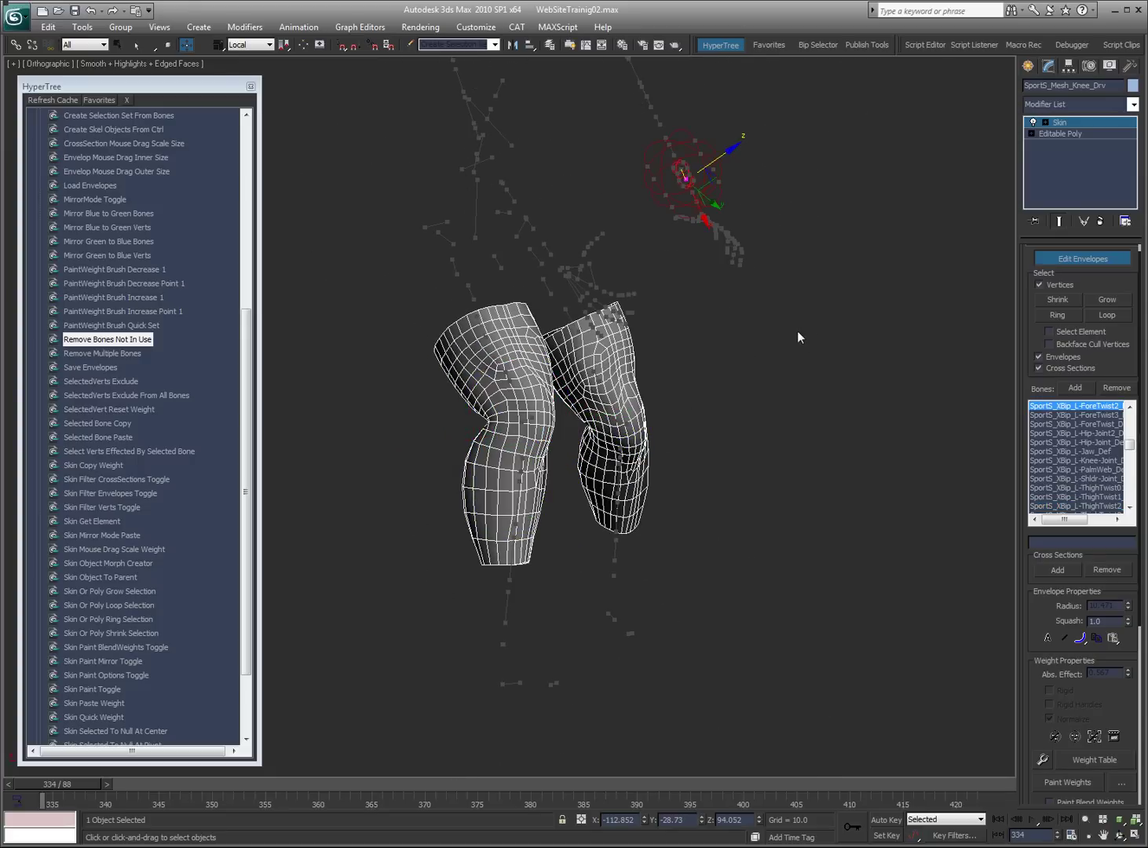
pyautogui.doubleClick(95, 342)
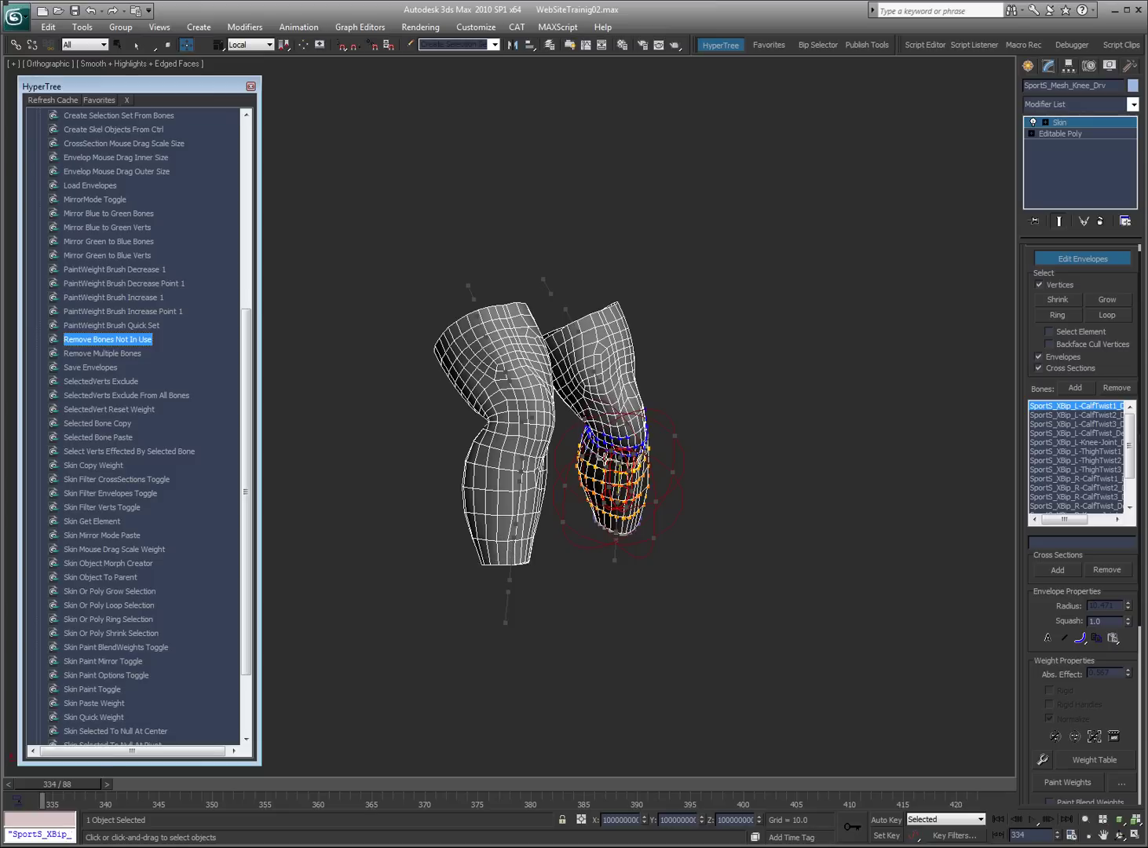
pyautogui.moveTo(1128, 432); pyautogui.dragTo(1130, 419)
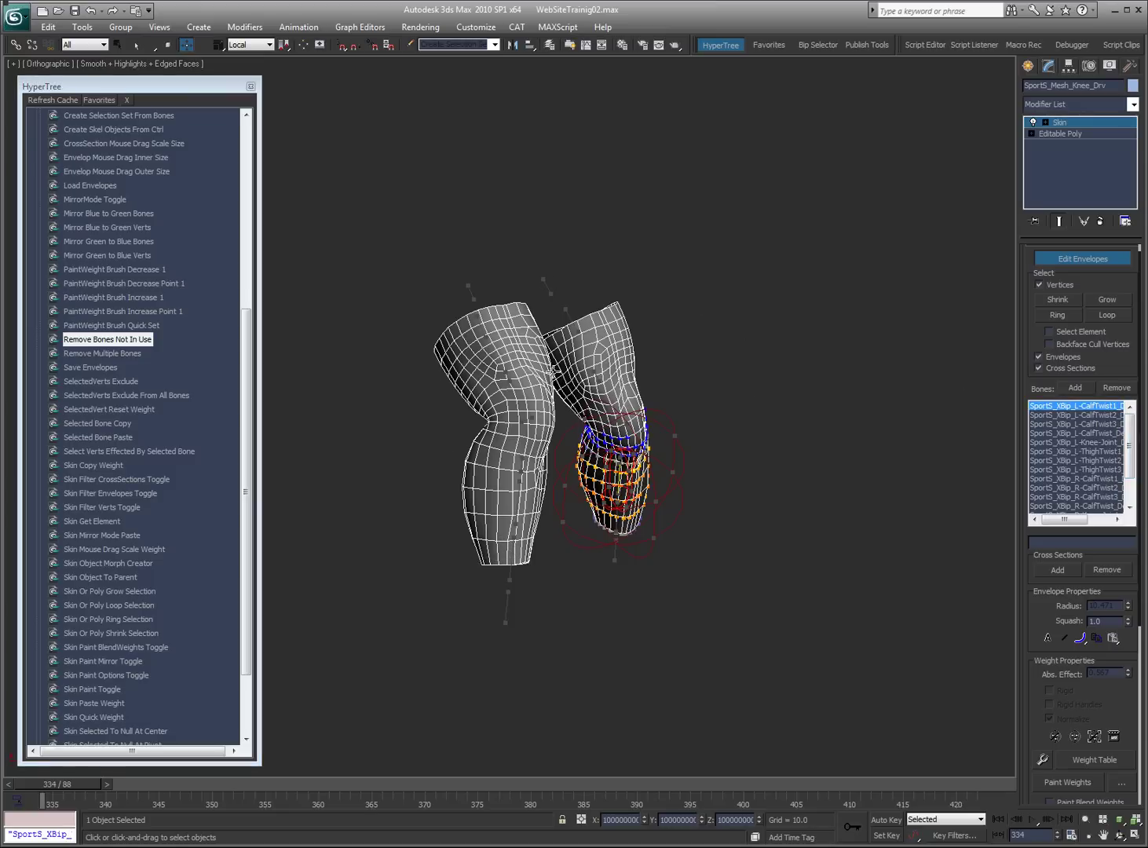
# - Select the L-ThighTwist1 bone and remove its influence from the vertices around the upper rim of the left thigh
pyautogui.click(539, 285)
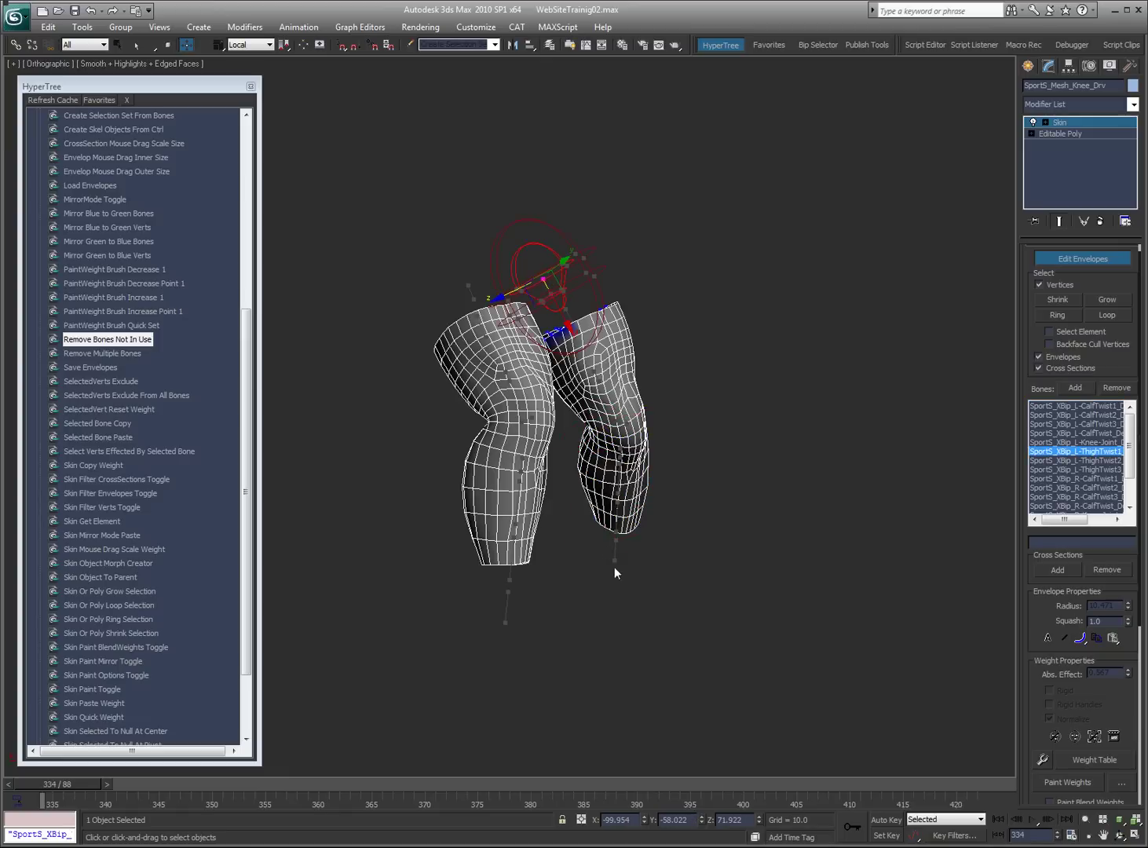
pyautogui.keyDown('alt'); pyautogui.moveTo(578, 463); pyautogui.dragTo(557, 442, button='middle'); pyautogui.keyUp('alt')
pyautogui.hotkey('ctrl', 'w')
pyautogui.moveTo(755, 193); pyautogui.dragTo(321, 510)
pyautogui.moveTo(551, 380); pyautogui.dragTo(754, 299, button='middle')
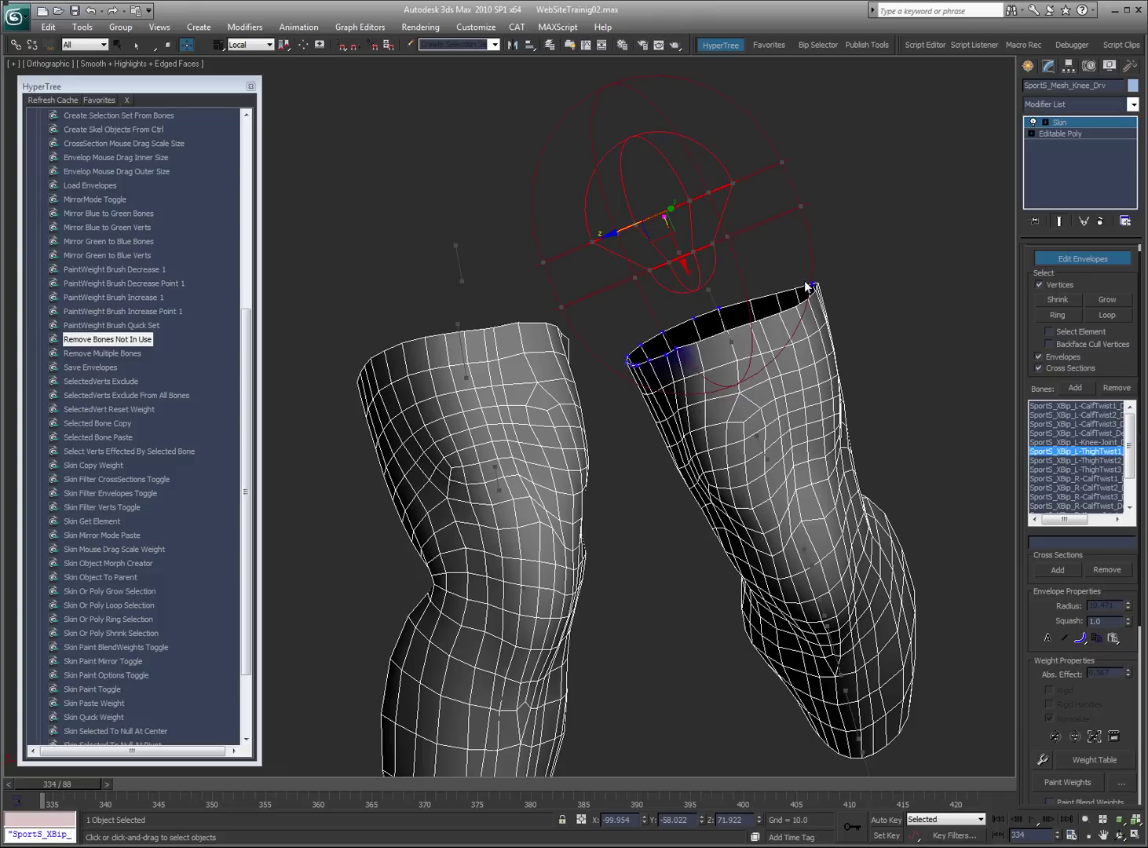
pyautogui.moveTo(883, 250); pyautogui.dragTo(579, 444)
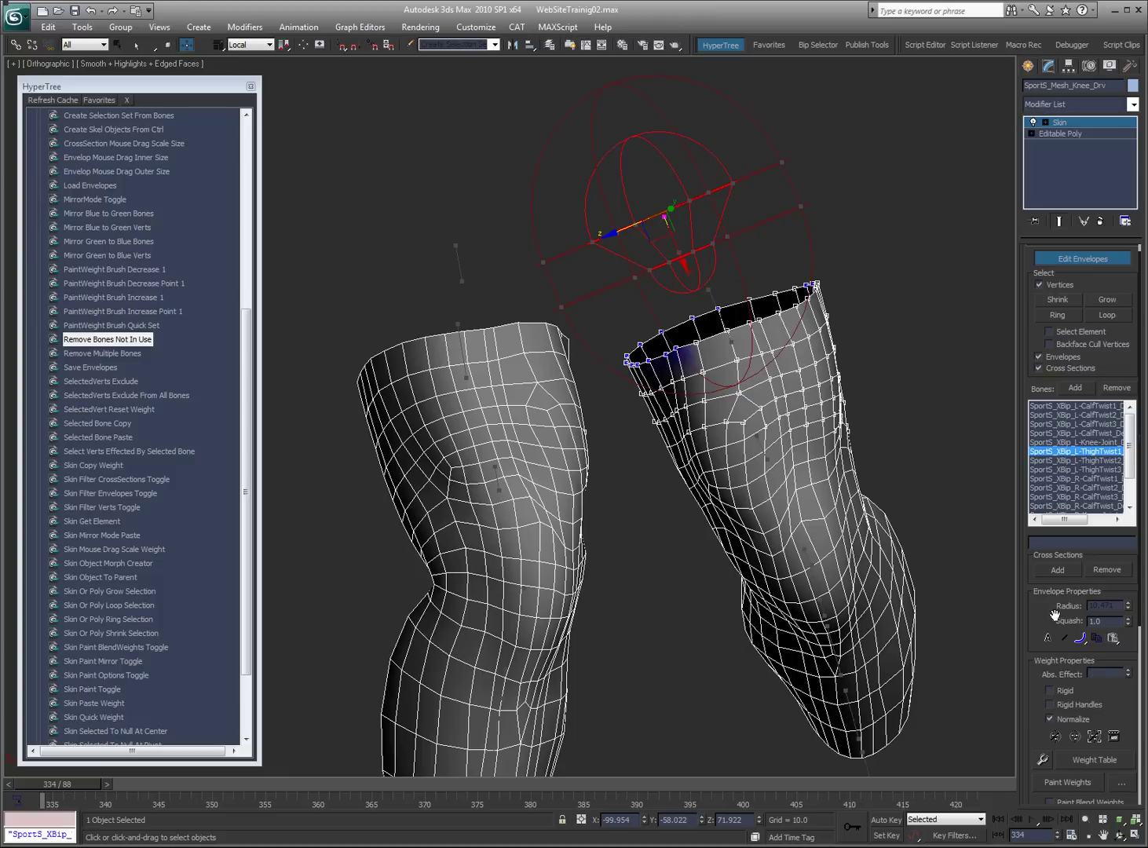
pyautogui.rightClick(1129, 673)
pyautogui.click(956, 382)
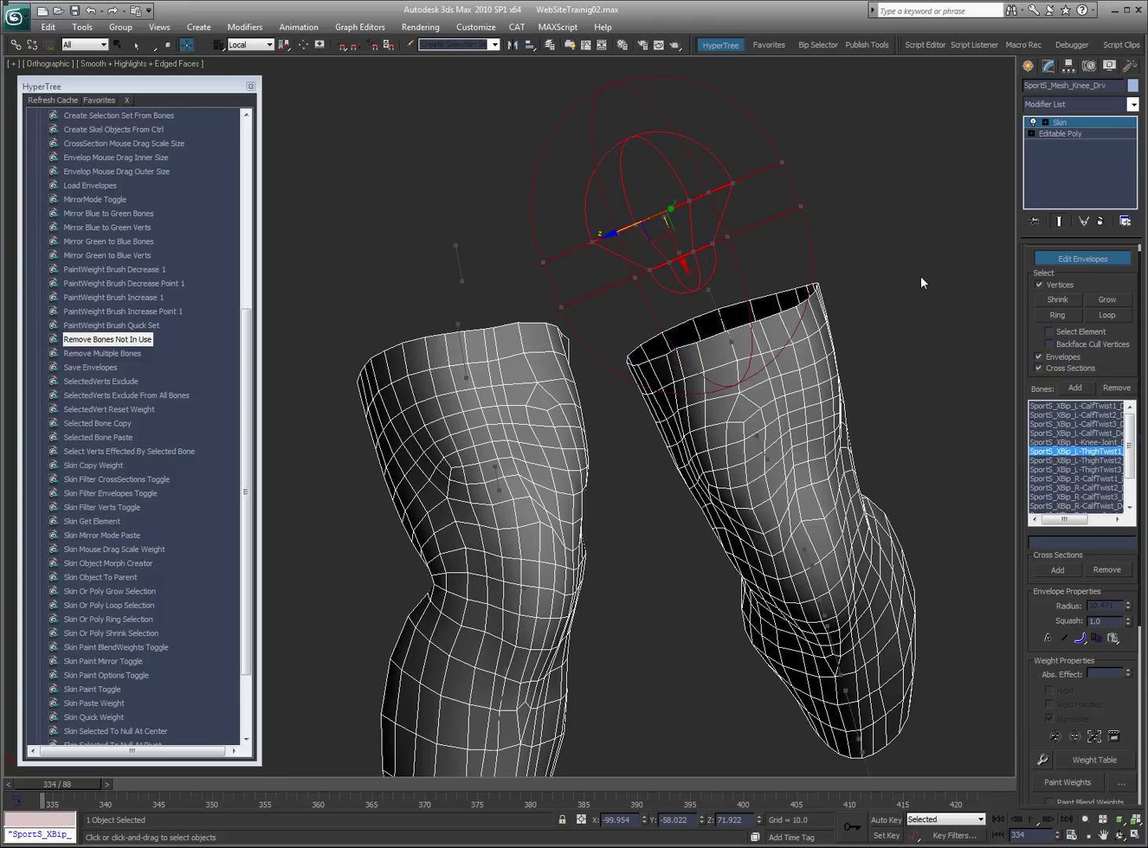
# - Select the L-ThighTwist3 envelope and run Remove Bones Not In Use again to drop the bone without weighted vertices
pyautogui.click(771, 469)
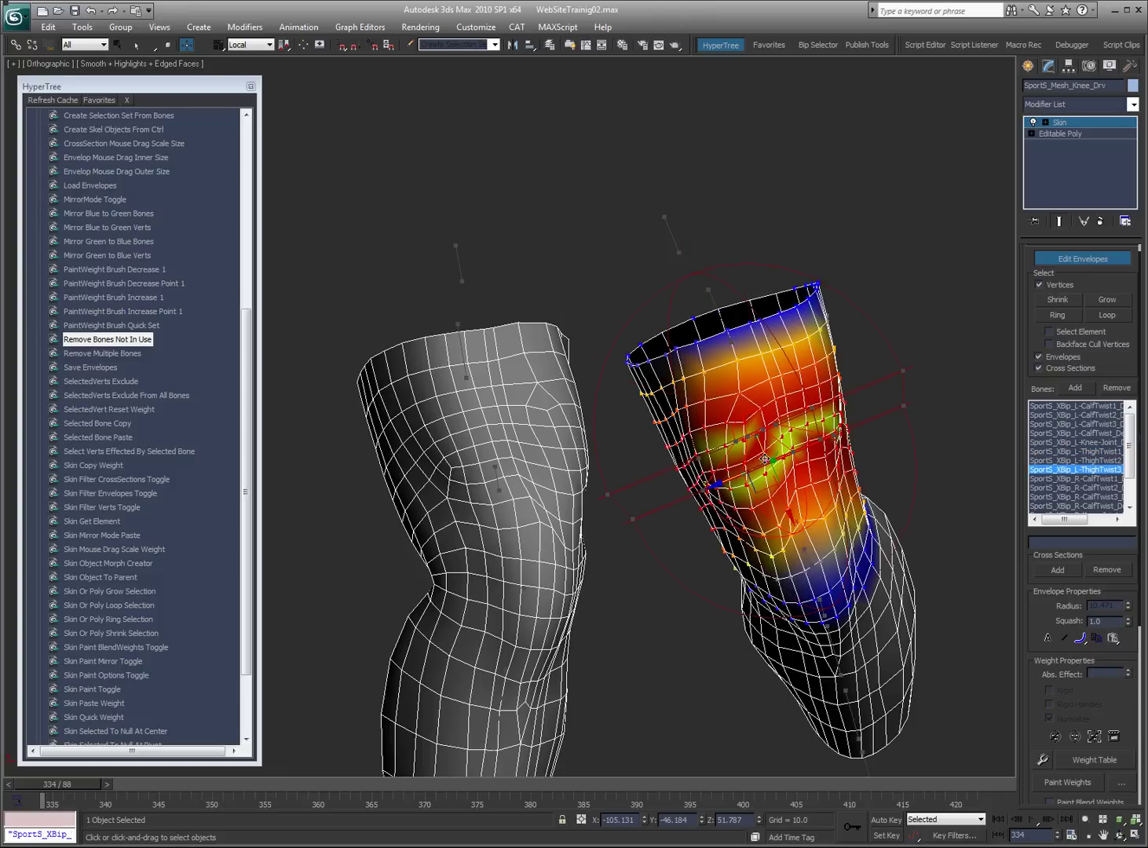
pyautogui.click(95, 345)
pyautogui.doubleClick(93, 341)
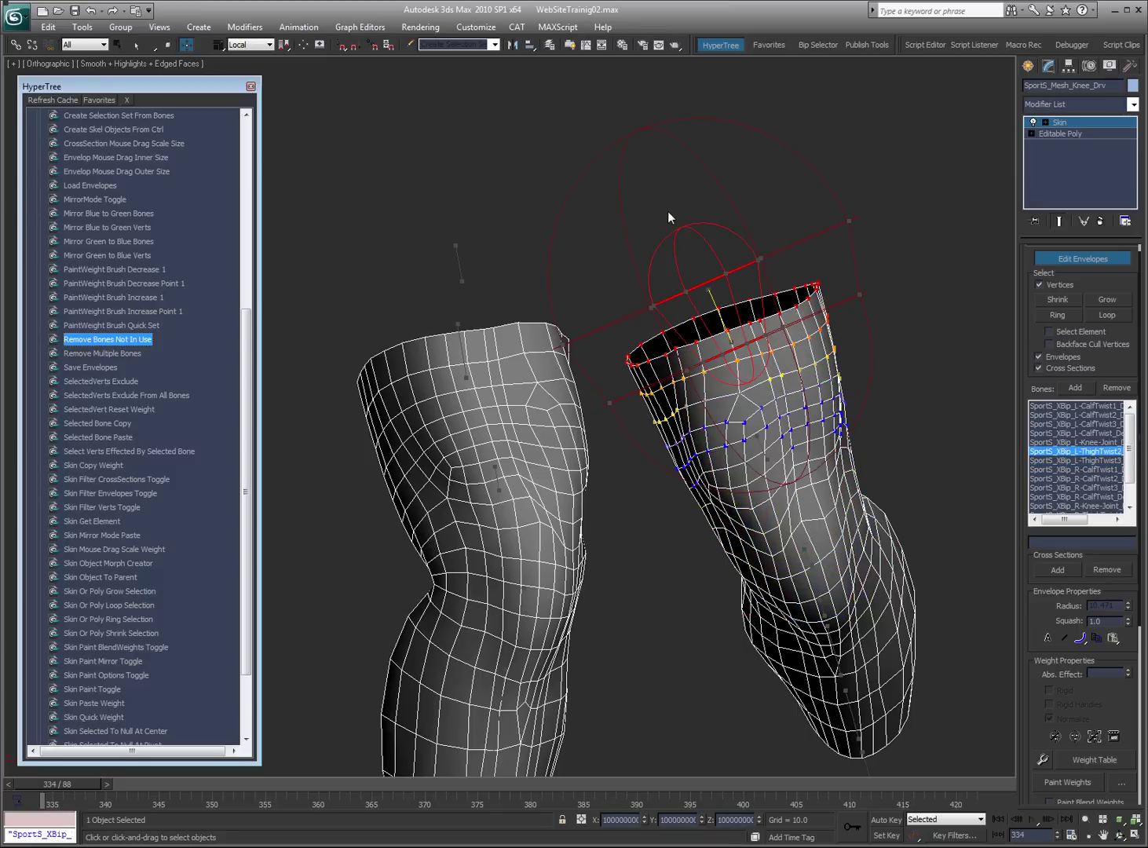
# - Open the Remove Multiple Bones script to view its bone list, and cancel it without removing any bones
pyautogui.scroll(-2, 606, 346)
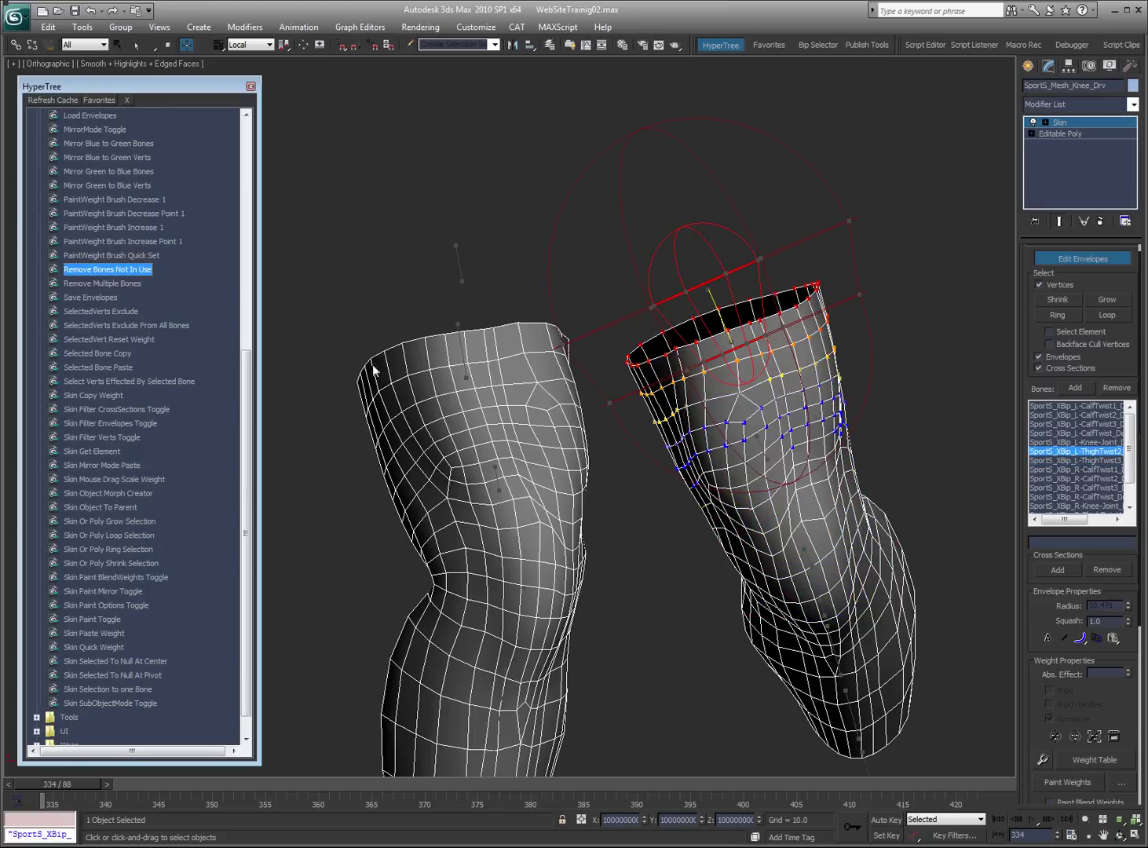
pyautogui.click(98, 285)
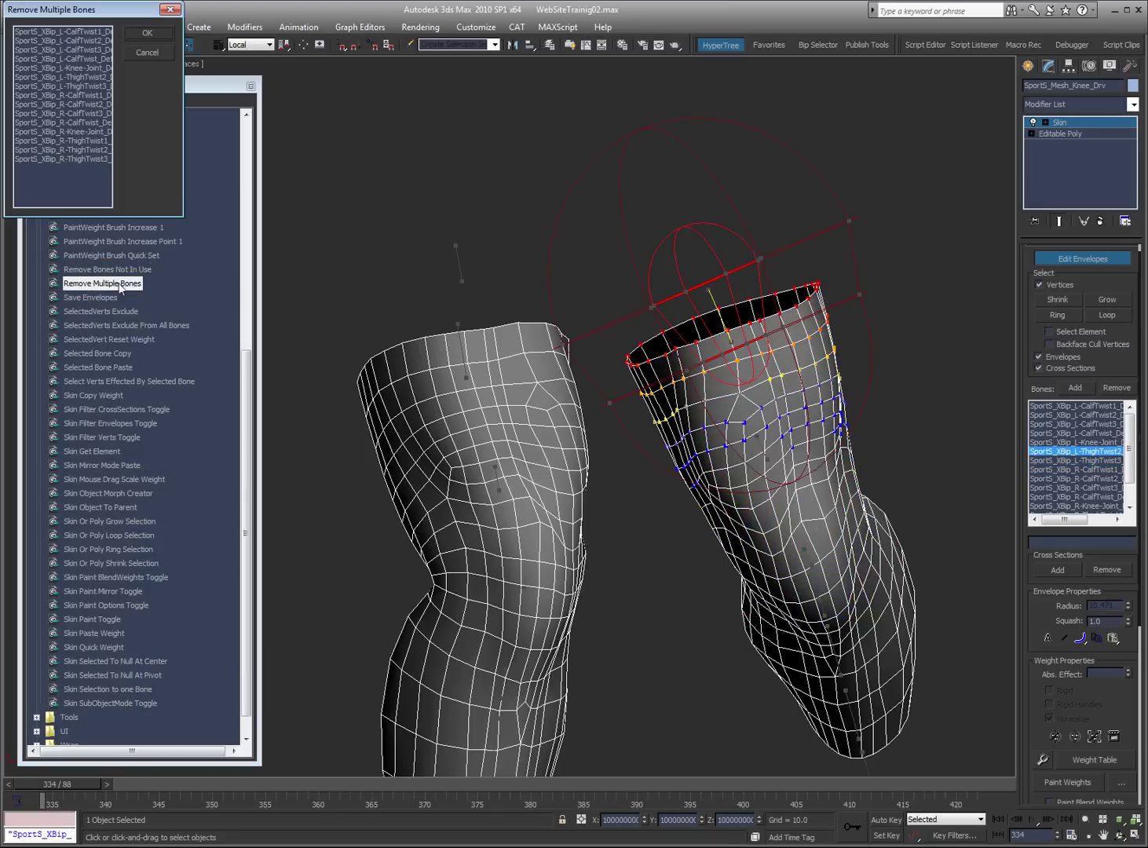
pyautogui.click(149, 53)
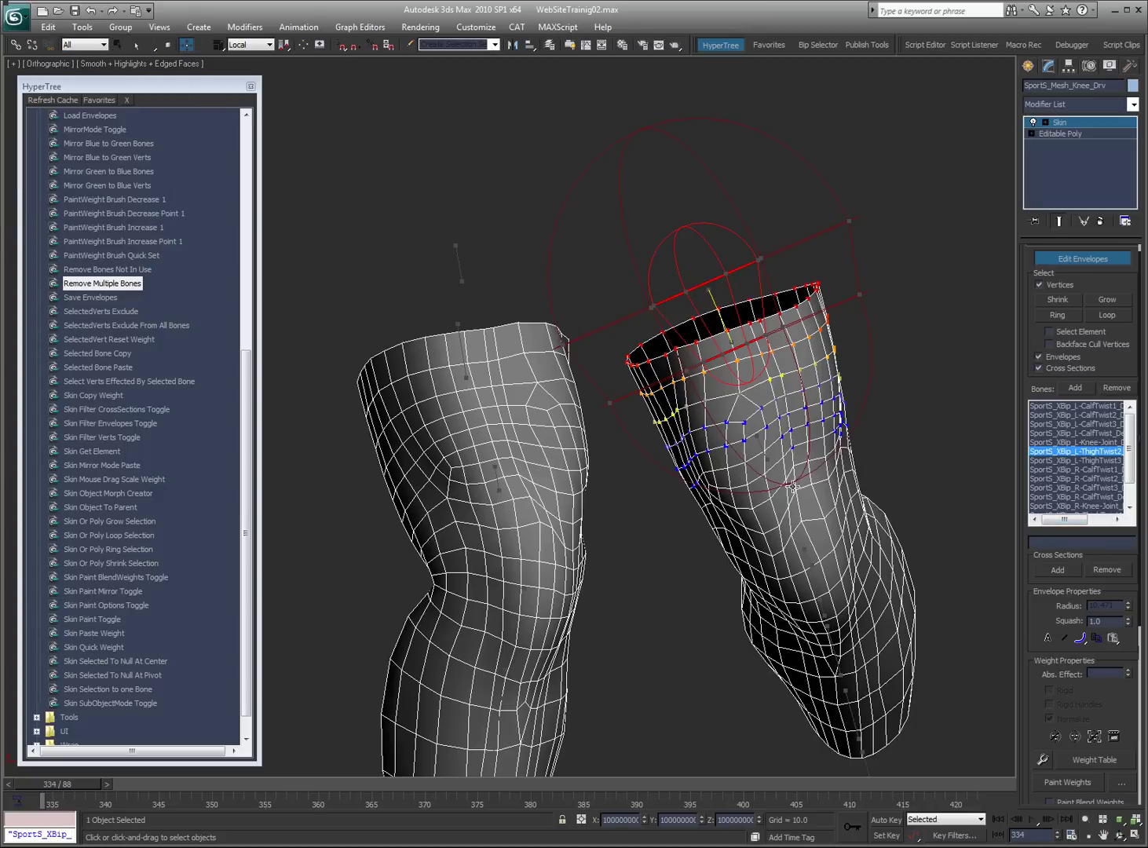
pyautogui.keyDown('alt'); pyautogui.moveTo(672, 488); pyautogui.dragTo(694, 465, button='middle'); pyautogui.keyUp('alt')
pyautogui.moveTo(697, 531); pyautogui.dragTo(668, 352, button='middle')
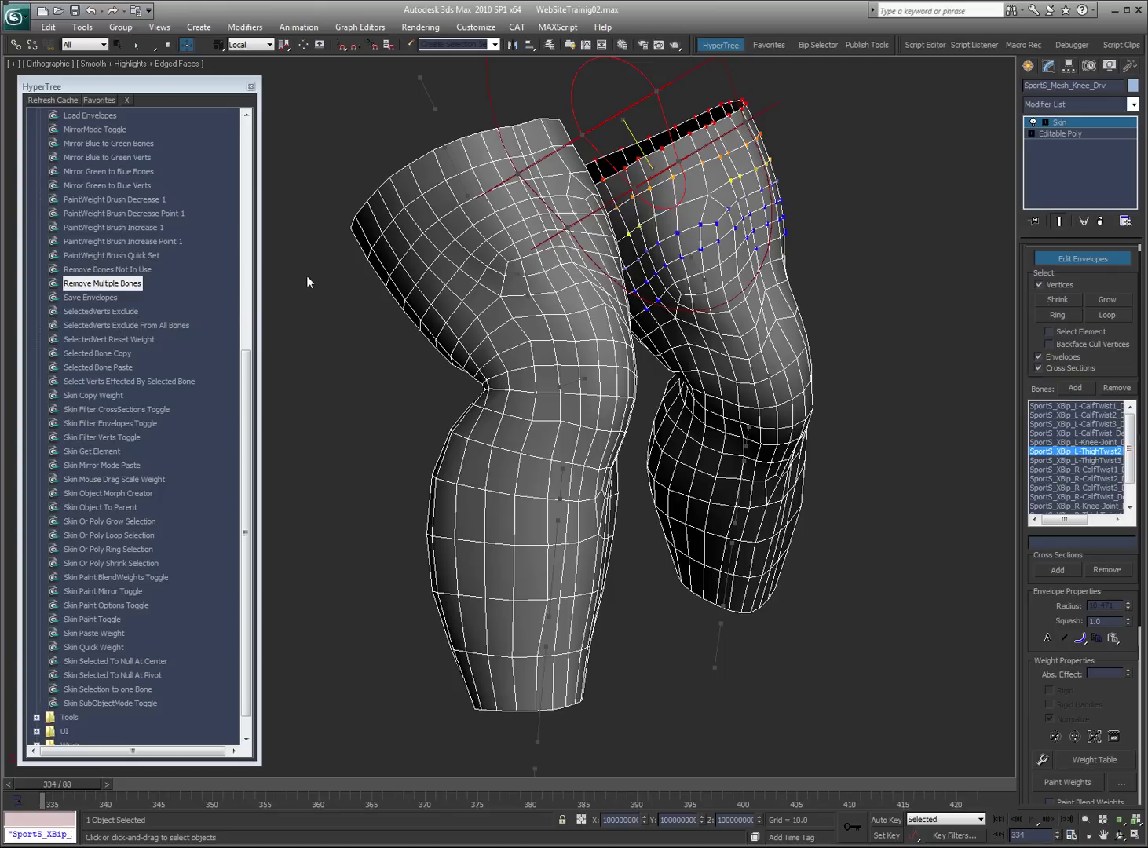
# - Point out the Selected Bone Copy and Paste scripts, and run Select Verts Effected By Selected Bone on the right knee joint bone
pyautogui.click(121, 355)
pyautogui.click(120, 369)
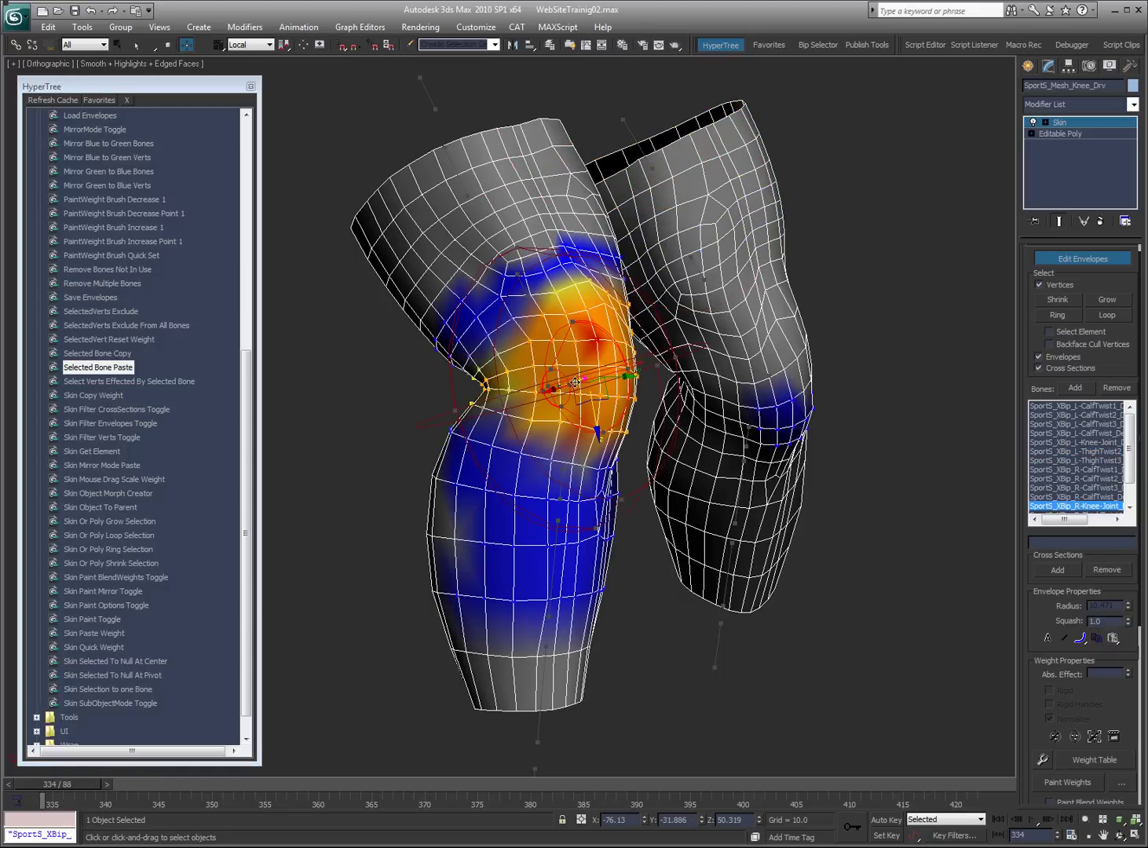
pyautogui.click(573, 383)
pyautogui.click(148, 382)
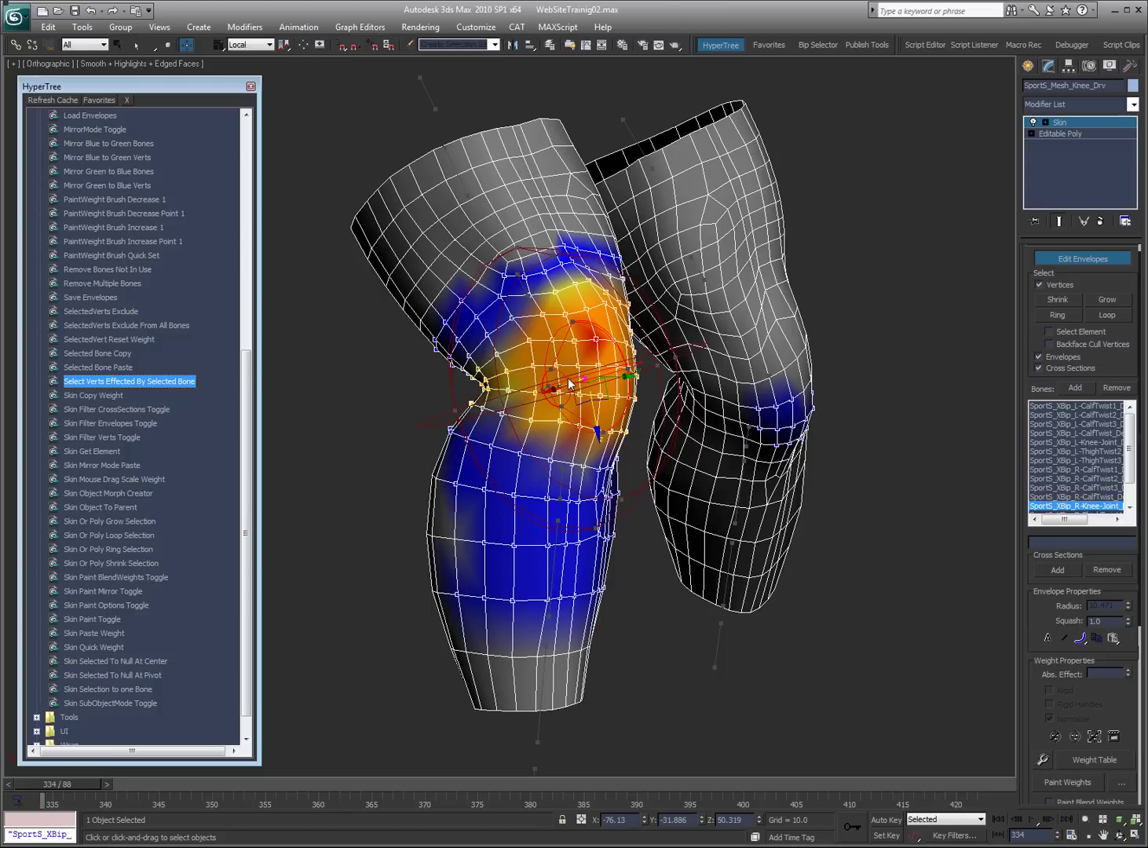
# - Turn off edged faces and select all vertices affected by the L-ThighTwist3 bone with the Select Verts Effected By Selected Bone script
pyautogui.click(697, 267)
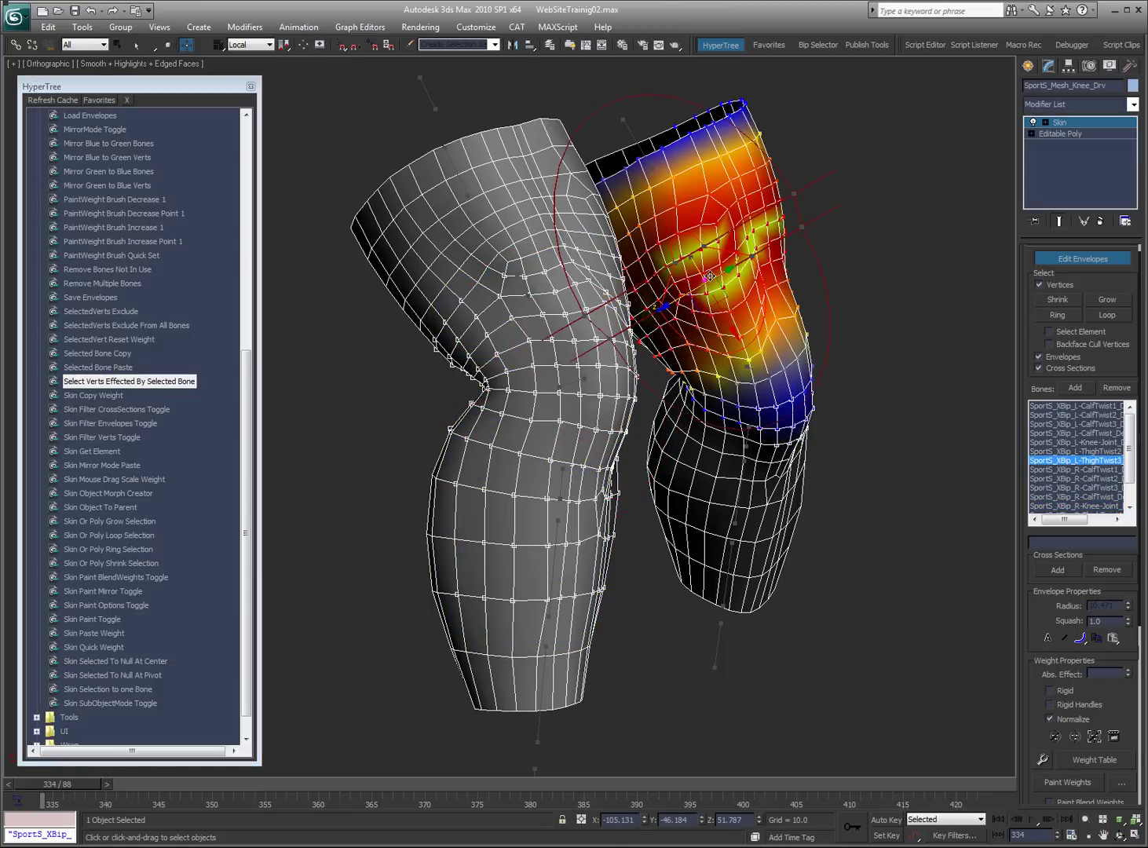
pyautogui.keyDown('alt'); pyautogui.moveTo(811, 332); pyautogui.dragTo(613, 456, button='middle'); pyautogui.keyUp('alt')
pyautogui.press('F4')
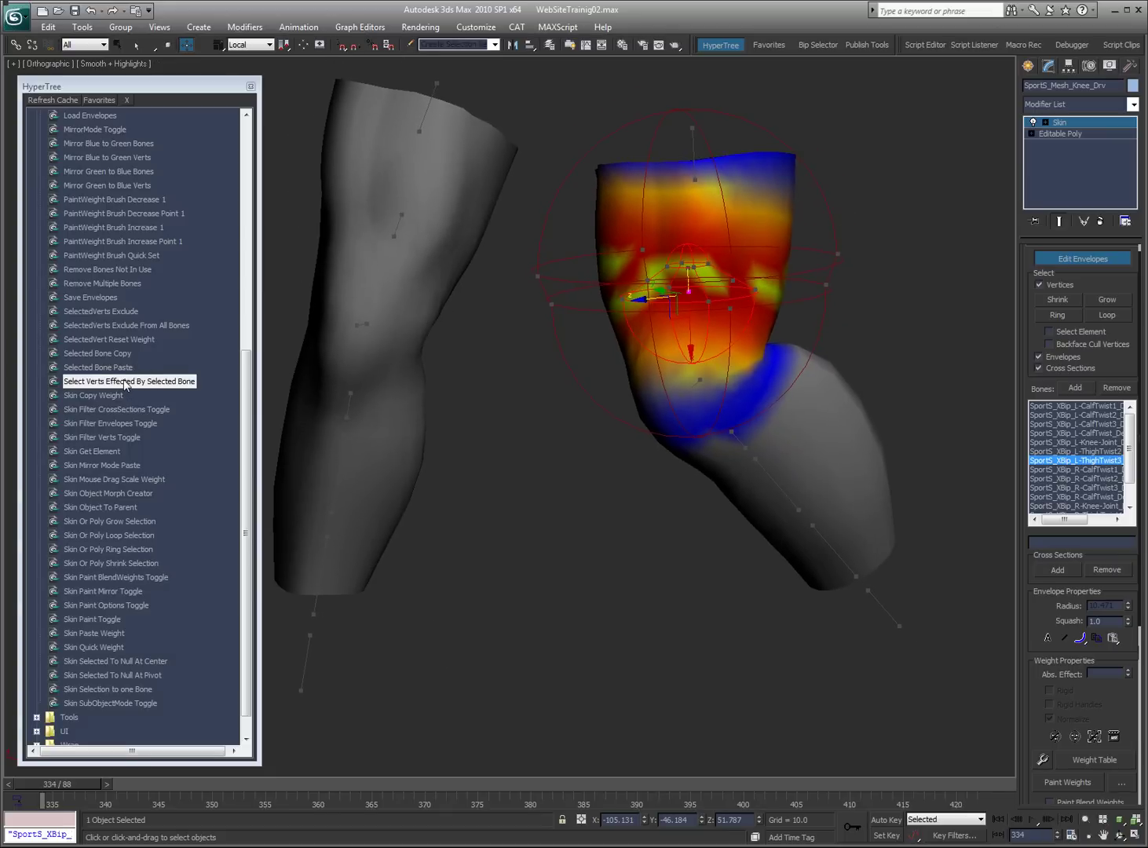
pyautogui.doubleClick(123, 381)
pyautogui.keyDown('alt'); pyautogui.moveTo(760, 367); pyautogui.dragTo(722, 348, button='middle'); pyautogui.keyUp('alt')
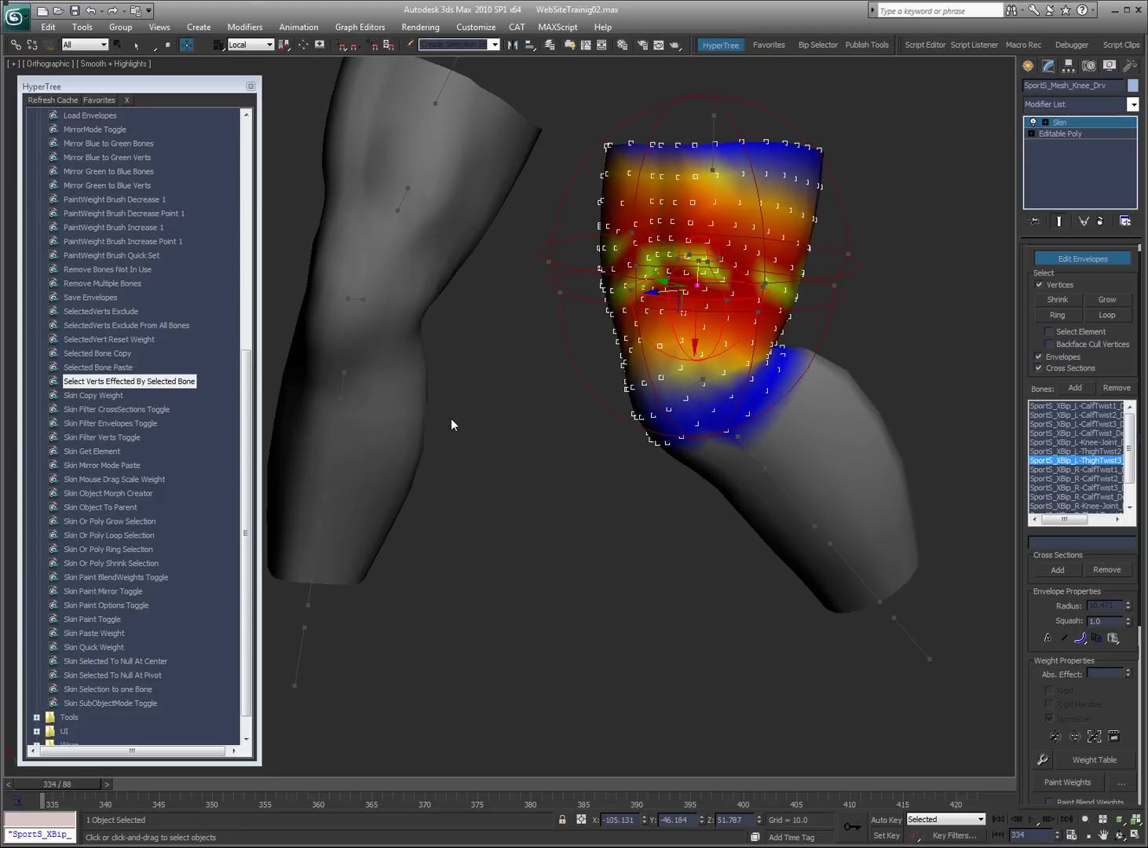
# - Point out the Skin Copy Weight script, select the L-CalfTwist1 bone and clear the vertex selection
pyautogui.click(90, 398)
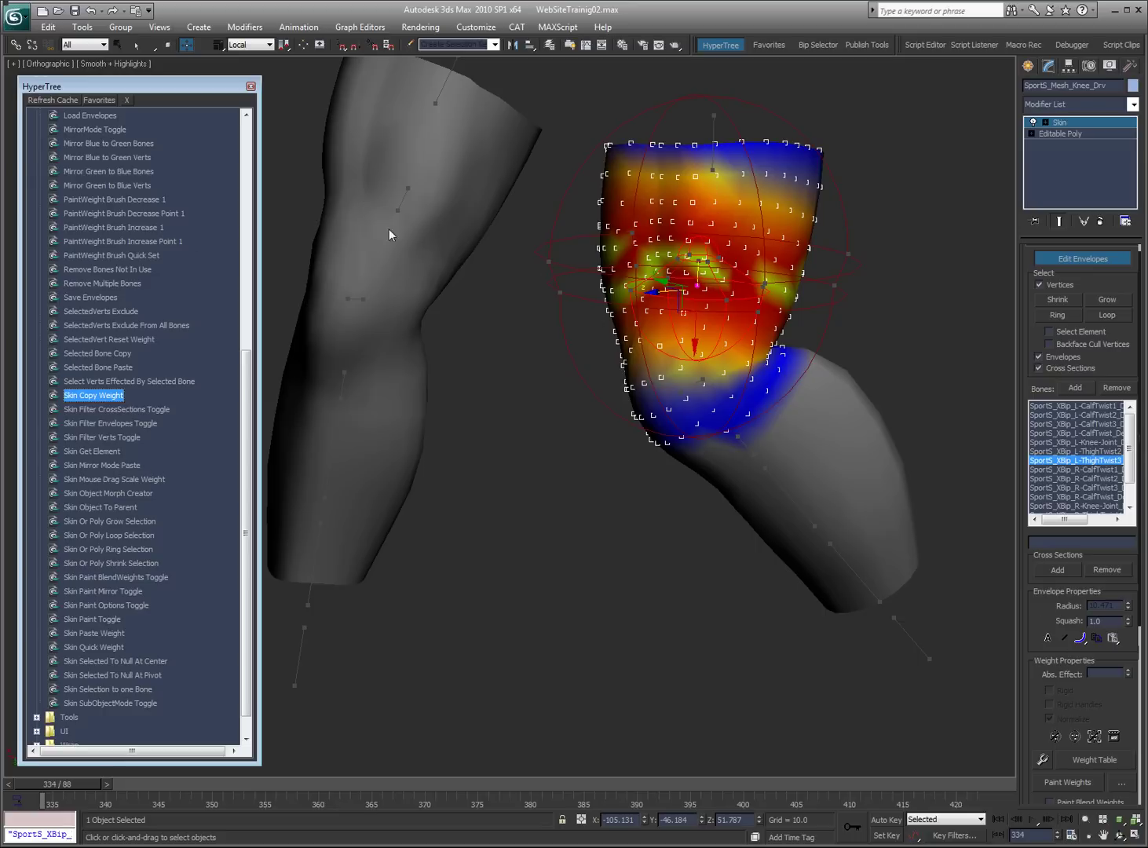
pyautogui.click(880, 495)
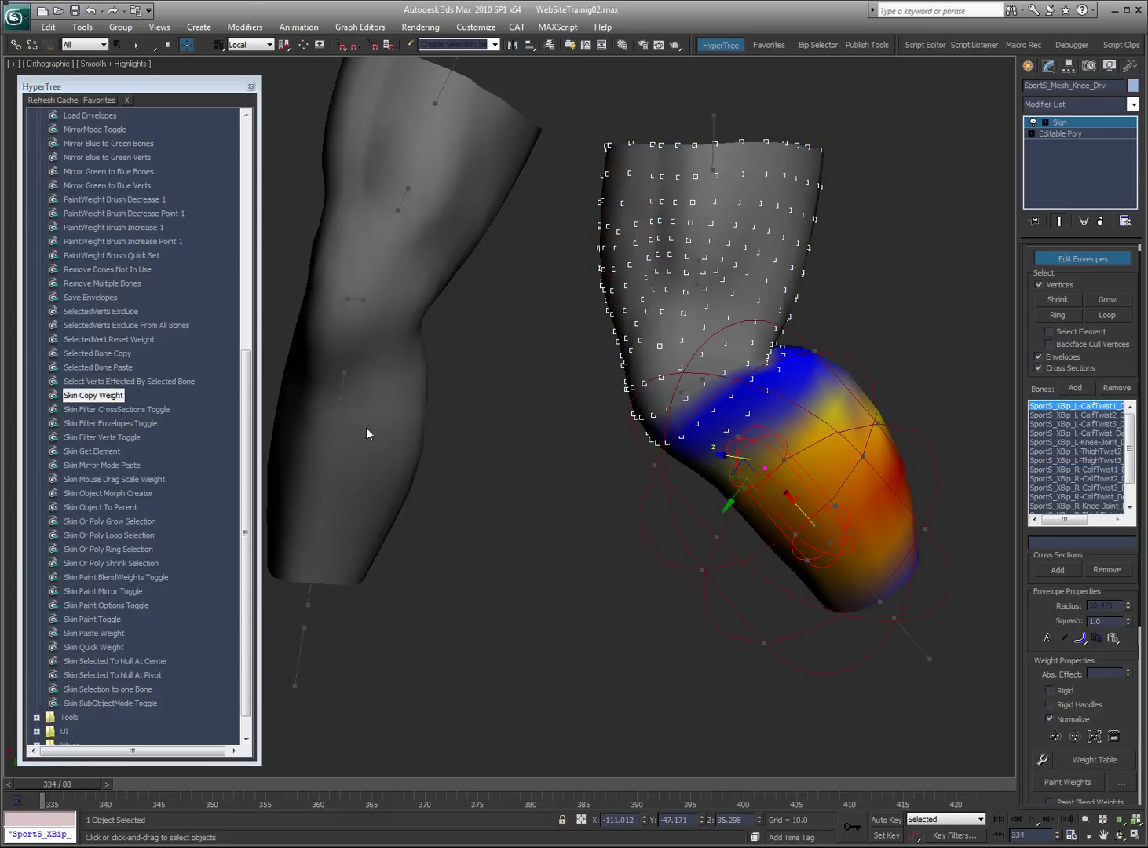
pyautogui.click(871, 288)
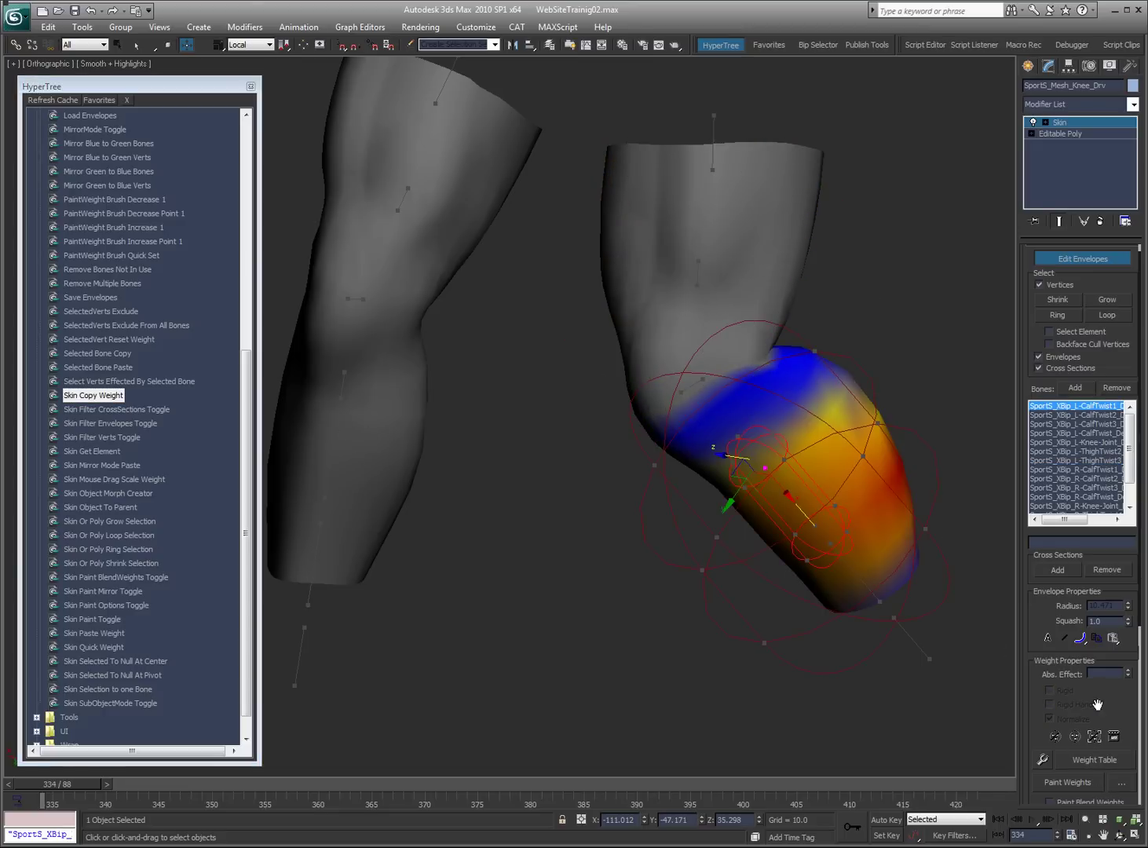
# - Widen the command panel to view the Mirror Parameters, restore its width, and return to the start of the SkinWork script list
pyautogui.moveTo(970, 644); pyautogui.dragTo(891, 644)
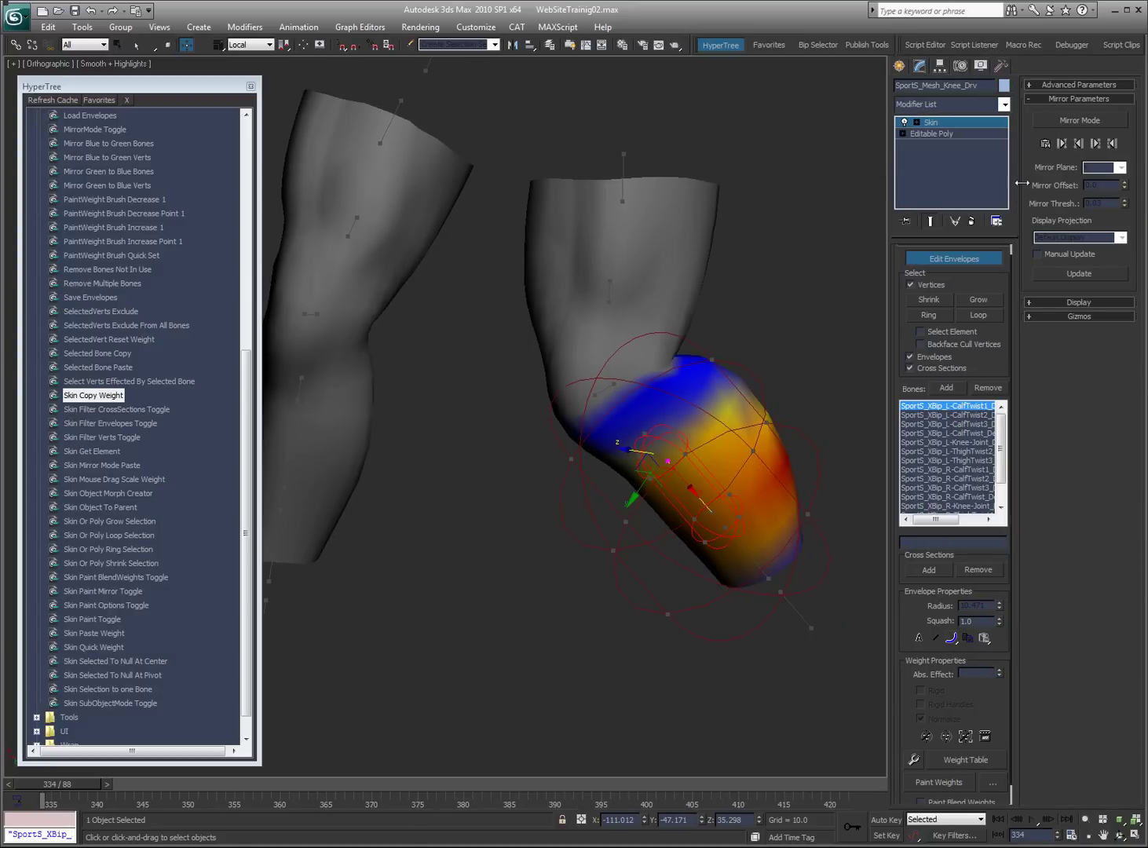
pyautogui.moveTo(1022, 183); pyautogui.dragTo(952, 212)
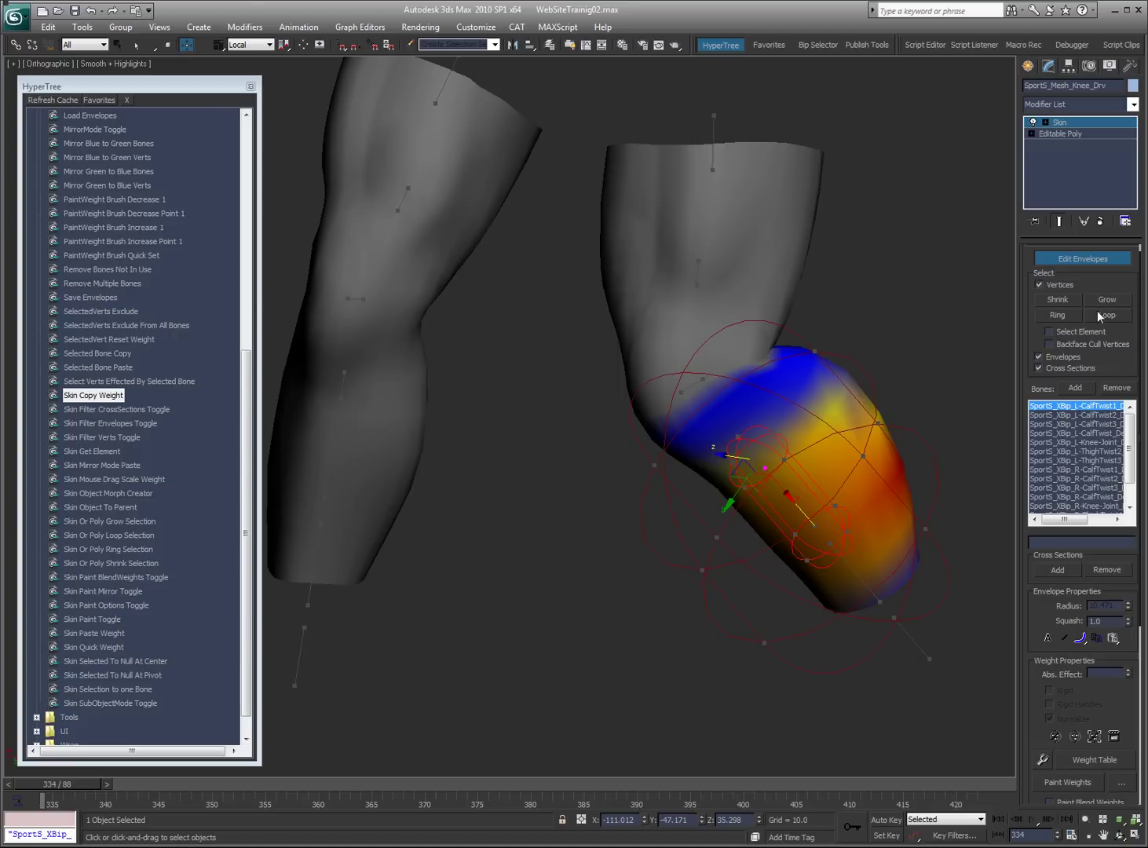
pyautogui.click(759, 359)
pyautogui.click(950, 334)
pyautogui.click(1049, 331)
pyautogui.click(246, 539)
pyautogui.moveTo(245, 537); pyautogui.dragTo(245, 314)
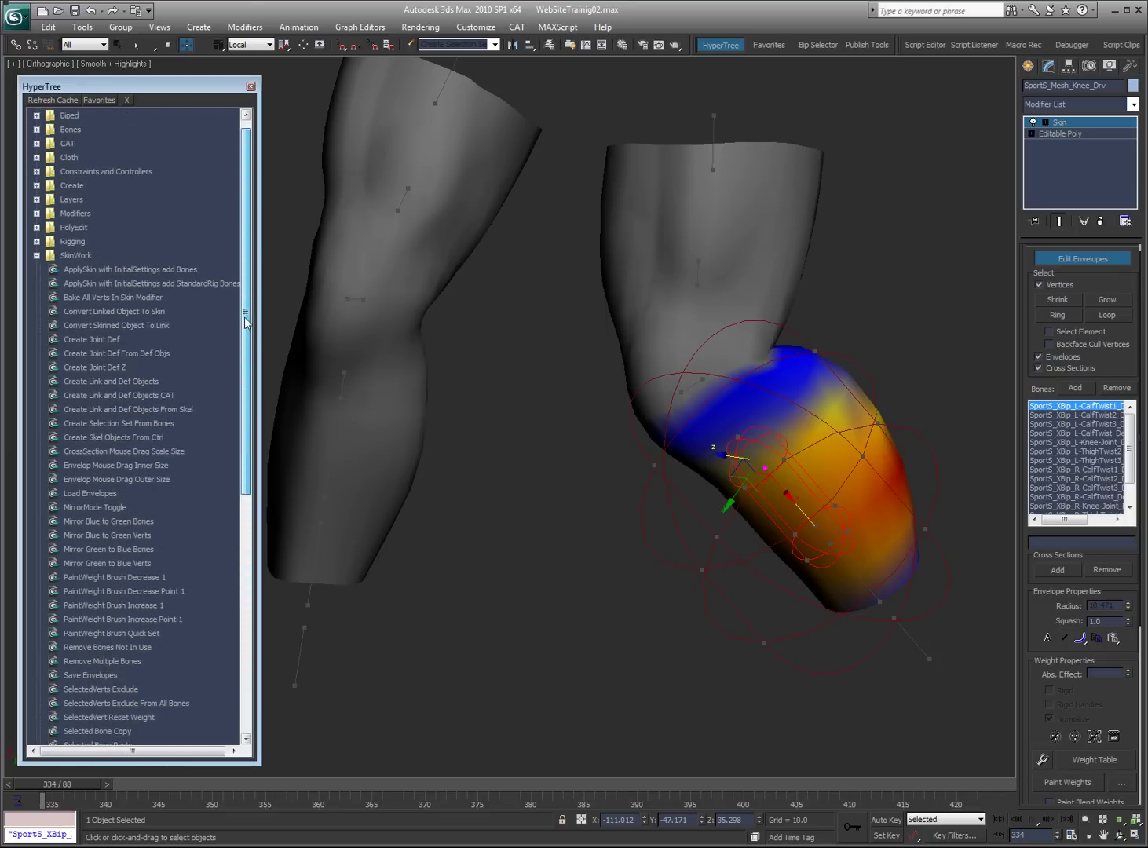
# - Exit envelope editing, deselect the knee mesh and hide the scene geometry
pyautogui.click(1053, 259)
pyautogui.click(919, 265)
pyautogui.hotkey('shift', 'g')
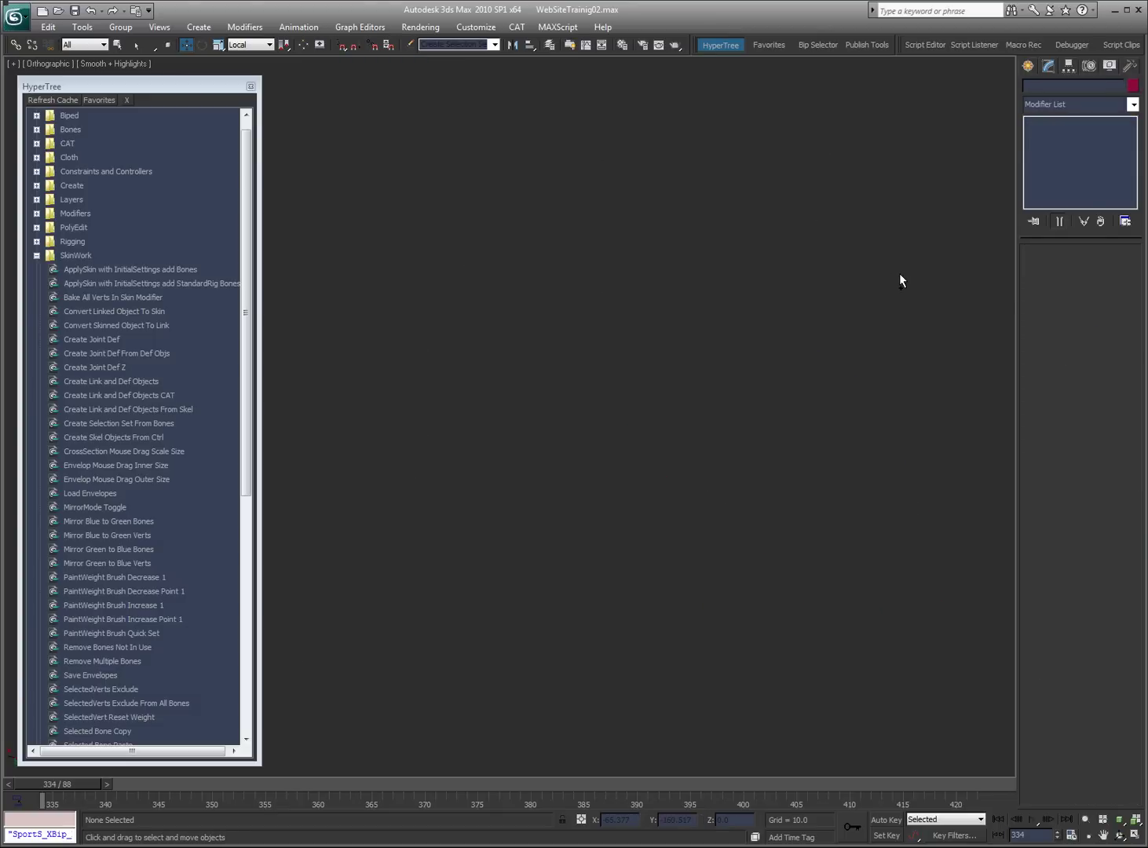
# - Reset the scene to an empty one, discarding the unsaved changes
pyautogui.hotkey('alt', 'f')
pyautogui.press('o')
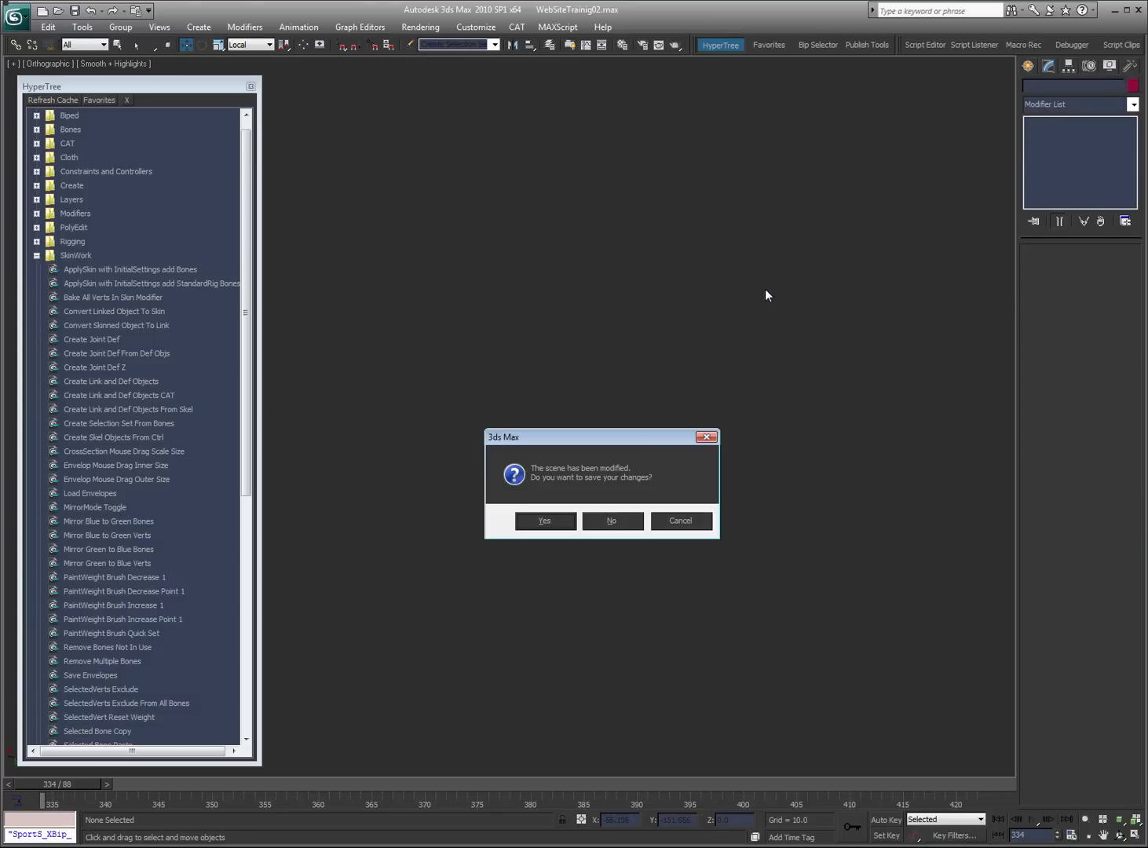
pyautogui.click(612, 521)
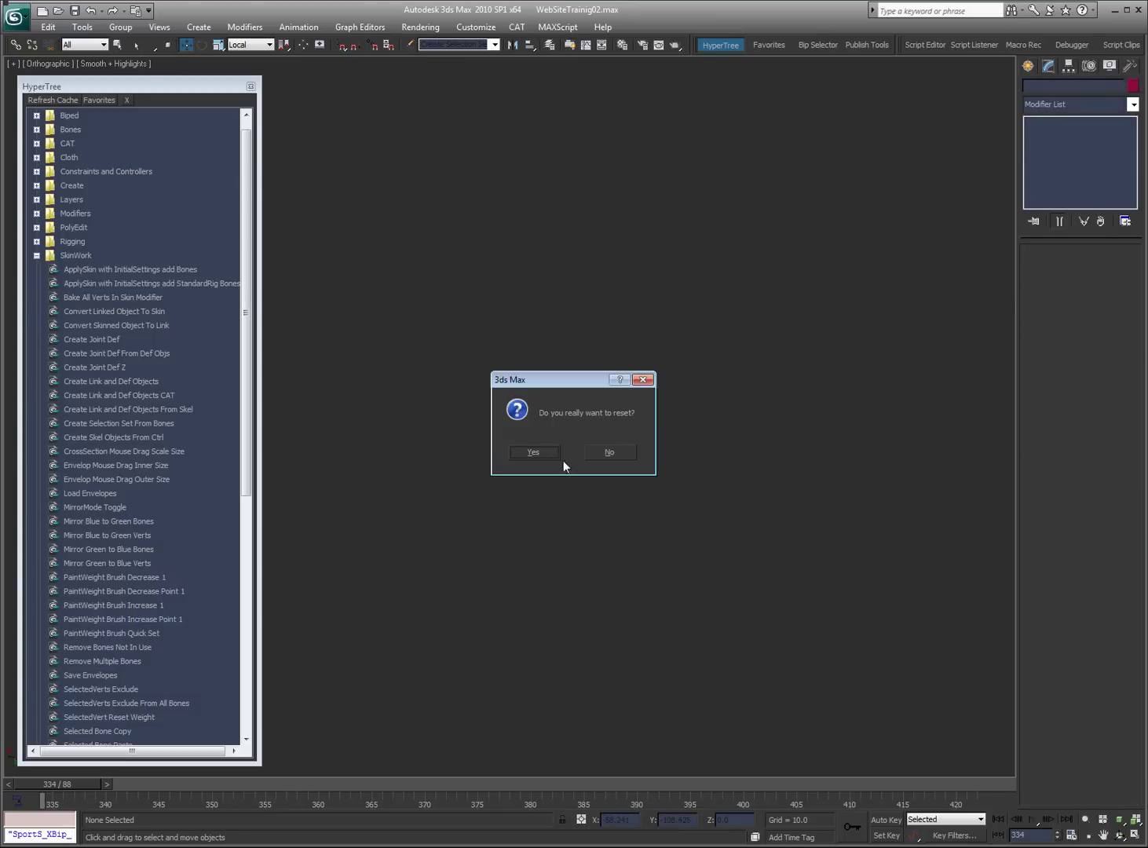
pyautogui.click(539, 456)
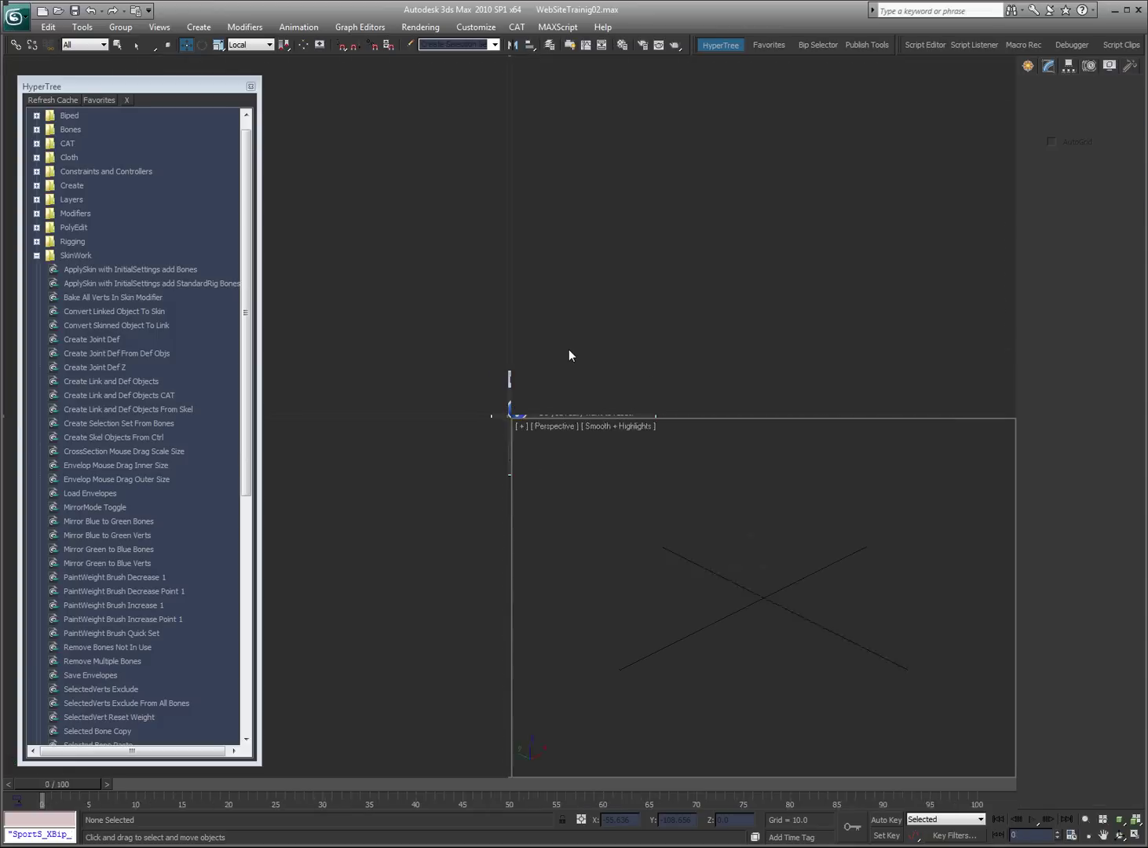